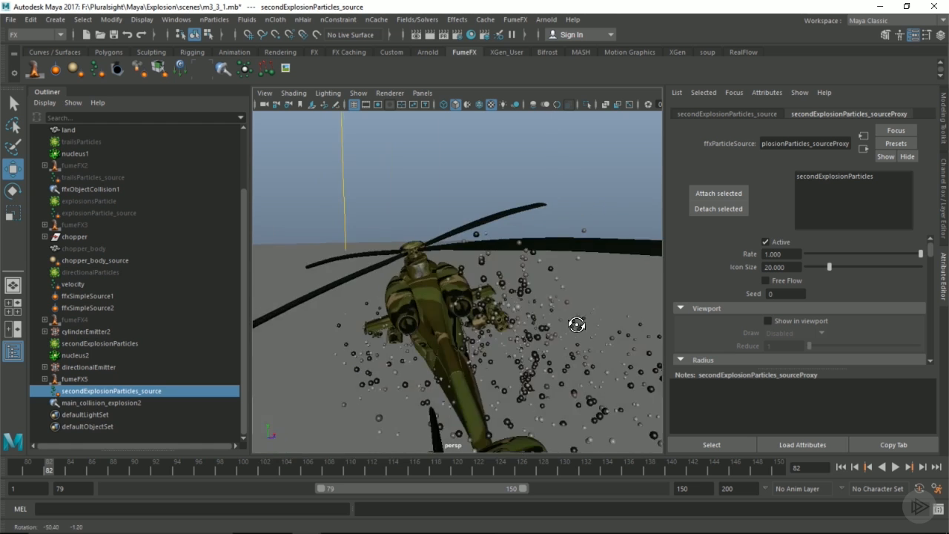
Scrub between frames 81 and 84 and examine the explosion particles around the helicopter from several angles
left_click(39, 466)
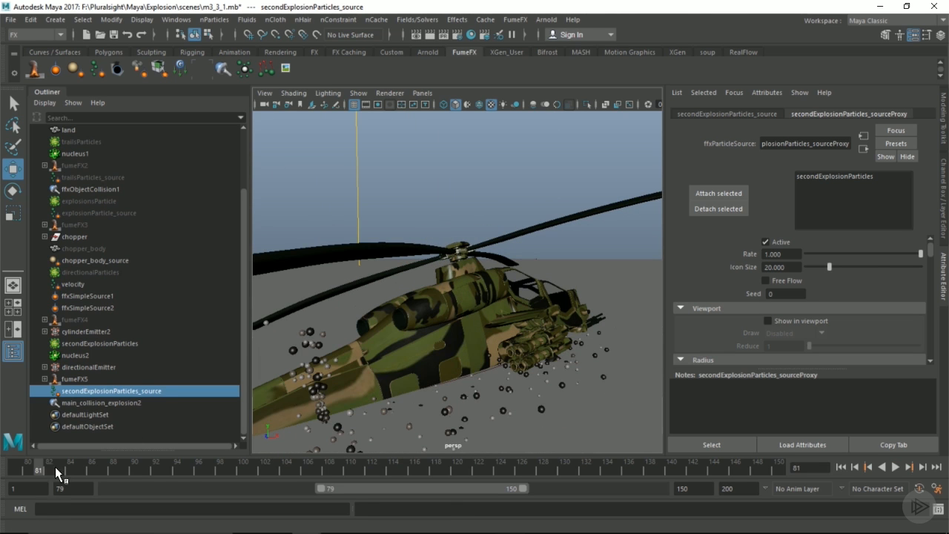
left_click(77, 467)
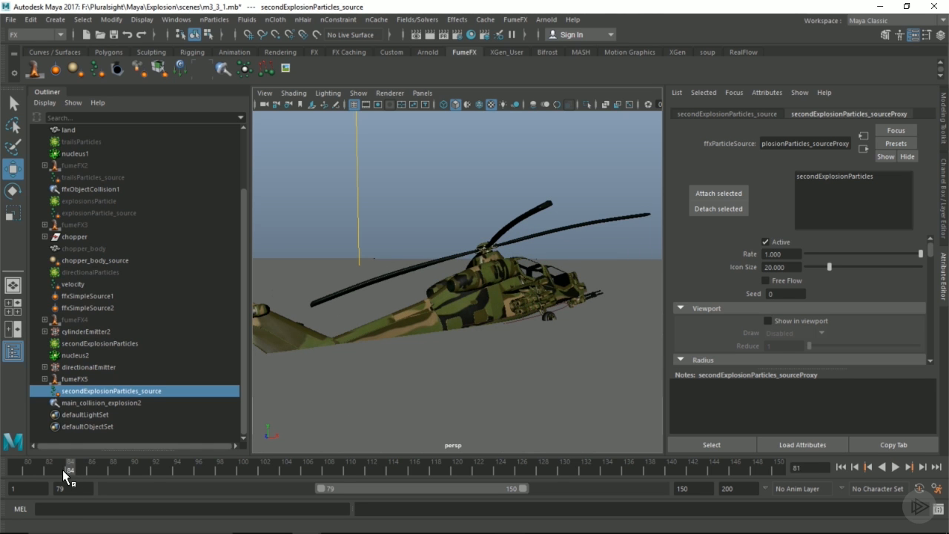
left_click(62, 463)
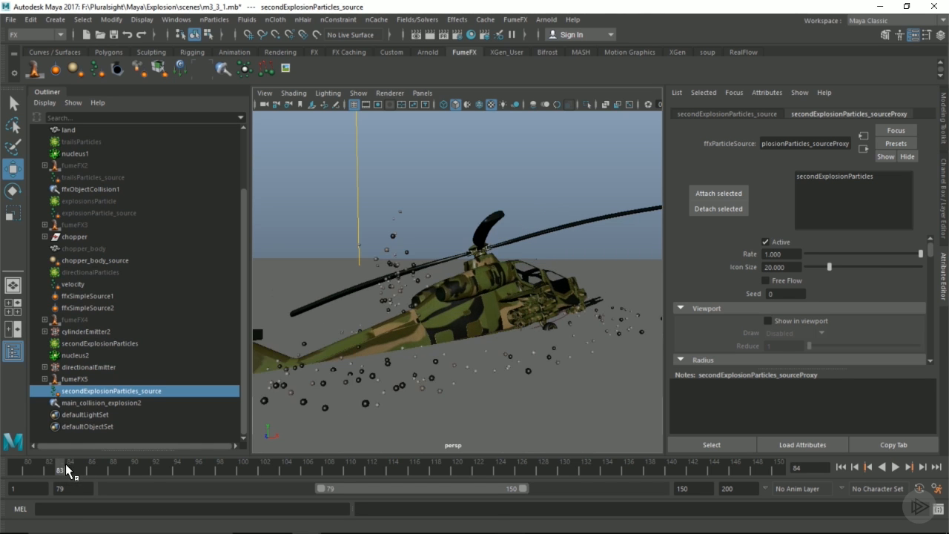
left_click_drag(389, 321, 419, 318, "alt")
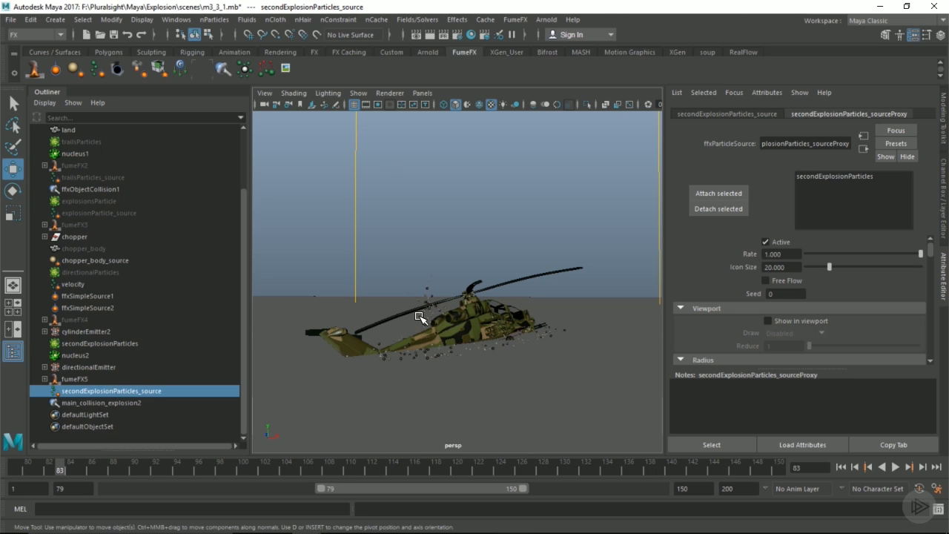
left_click_drag(436, 320, 564, 326, "alt")
right_click_drag(563, 326, 564, 319, "alt")
left_click_drag(474, 304, 437, 289, "alt")
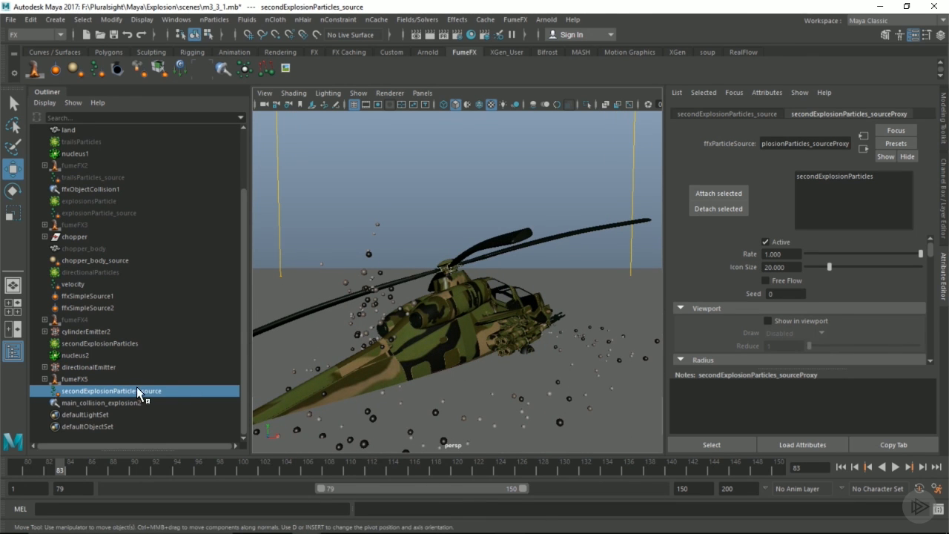
Enable Show in viewport for the secondExplosionParticles_source and examine its particle radii at frame 82
left_click(767, 320)
left_click_drag(465, 320, 524, 277, "alt")
right_click_drag(525, 277, 594, 283, "alt")
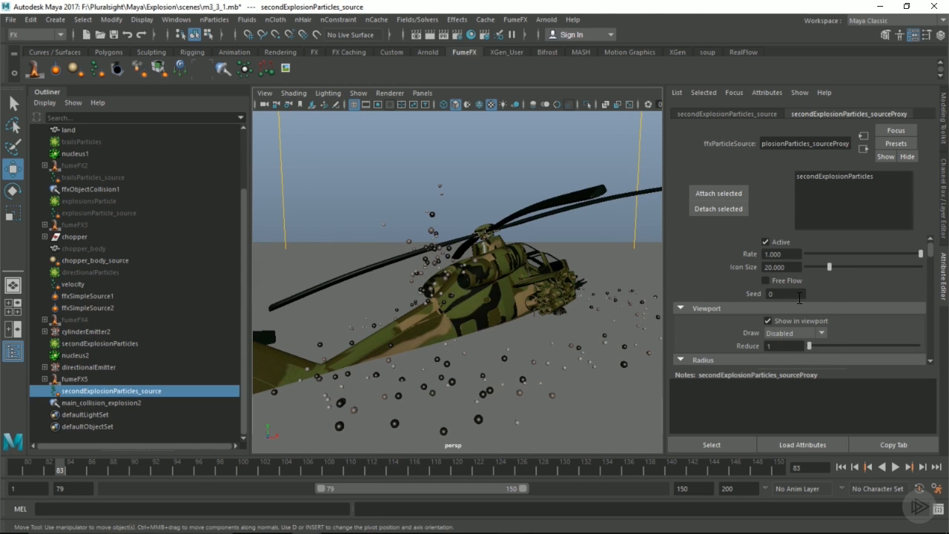
scroll(799, 297, "down", 2)
mouse_move(50, 466)
left_mouse_down()
mouse_move(68, 467)
mouse_move(51, 467)
left_mouse_up()
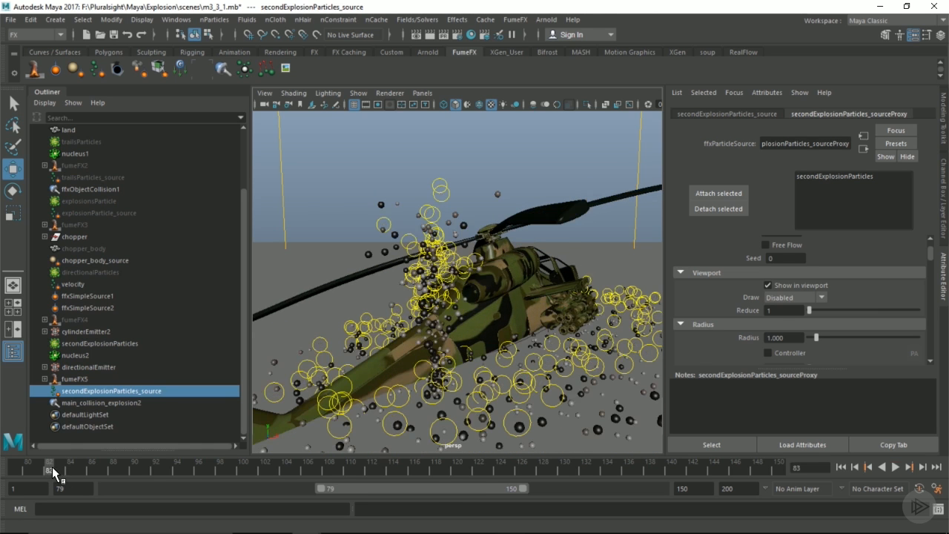
scroll(475, 357, "down", 4)
left_click_drag(473, 357, 512, 343, "alt")
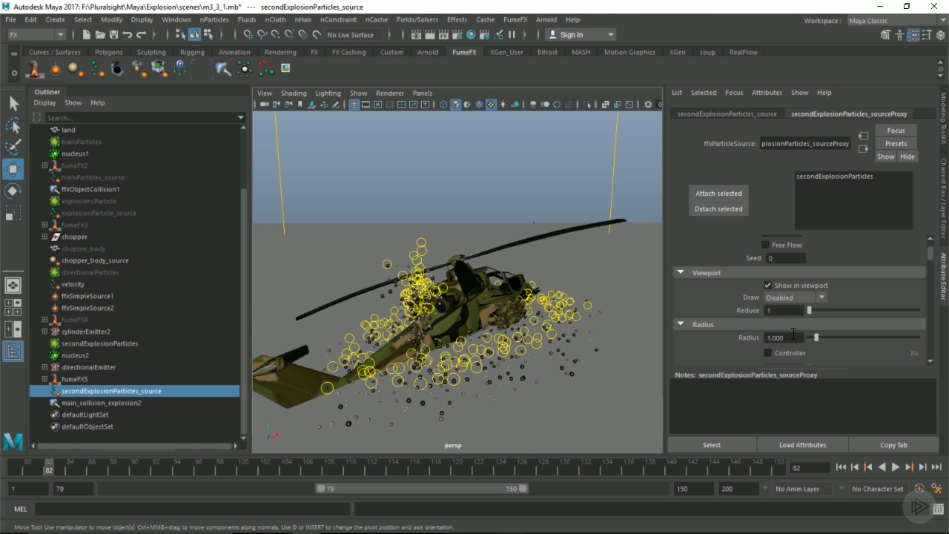
Try a Radius of 0.5 on the particle source, and restore it to 1
left_click_drag(786, 338, 724, 336)
type("0.5")
key("Return")
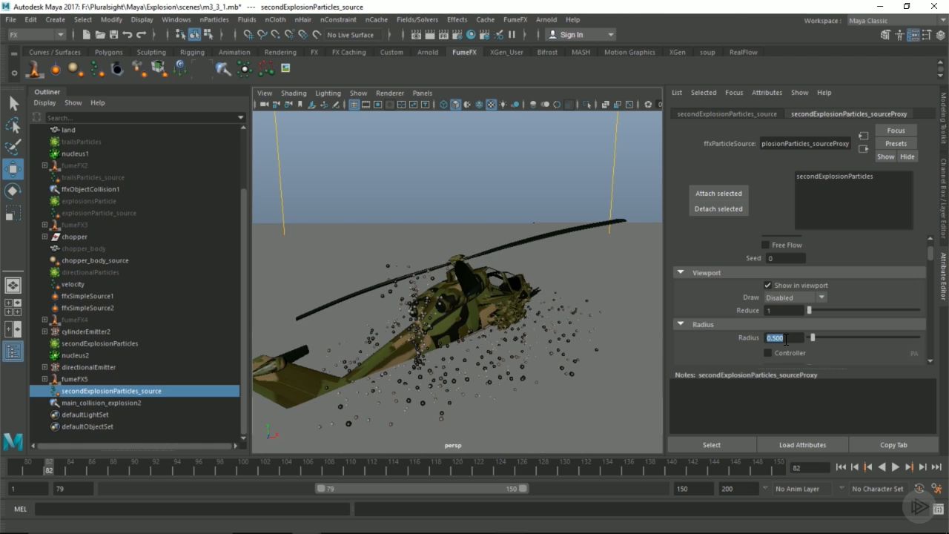
type("1")
key("Return")
Turn on Use PP radius for the particle source and preview the radii in playback
scroll(785, 340, "down", 3)
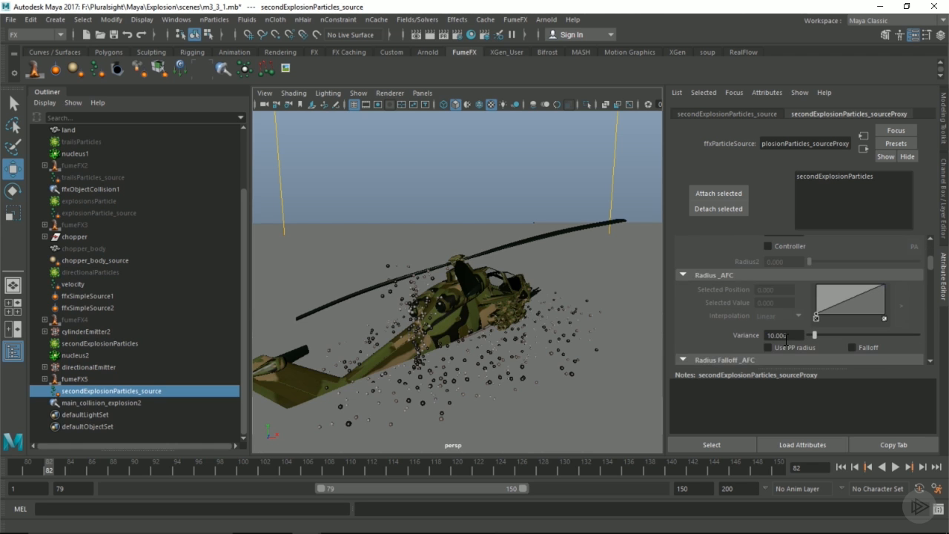
left_click(786, 346)
key("alt+v")
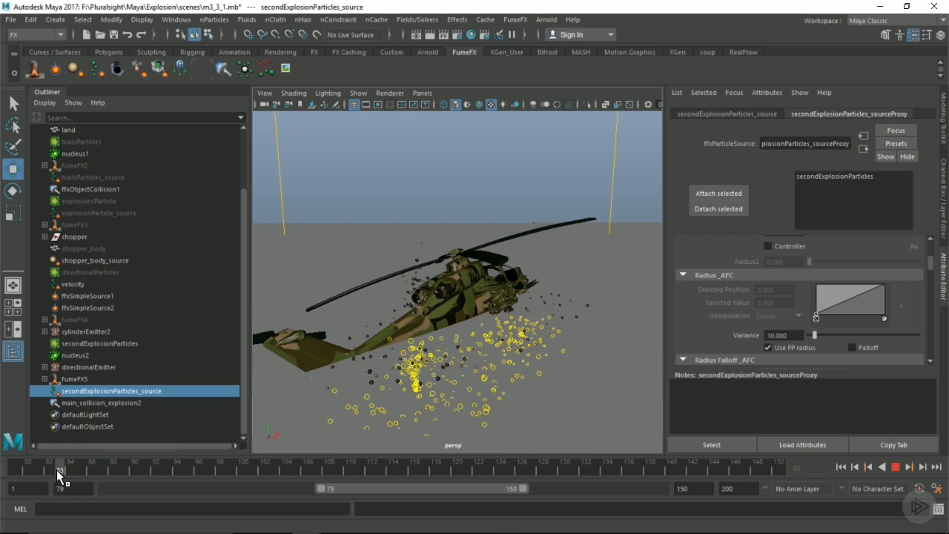
key("alt+v")
Set the particle source's Radius to 2 and preview the particle sizes around frame 82
scroll(784, 335, "up", 3)
double_click(774, 337)
type("2")
key("Return")
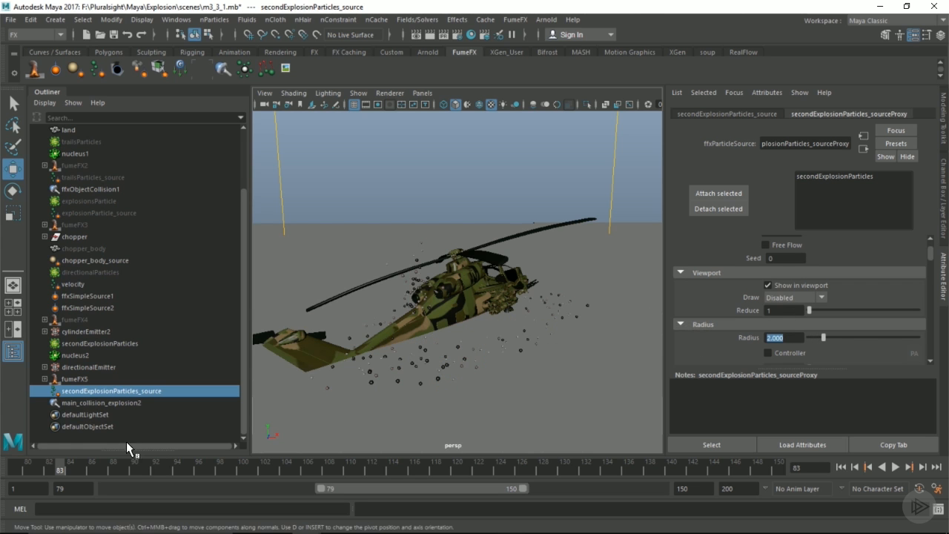
key("alt+v")
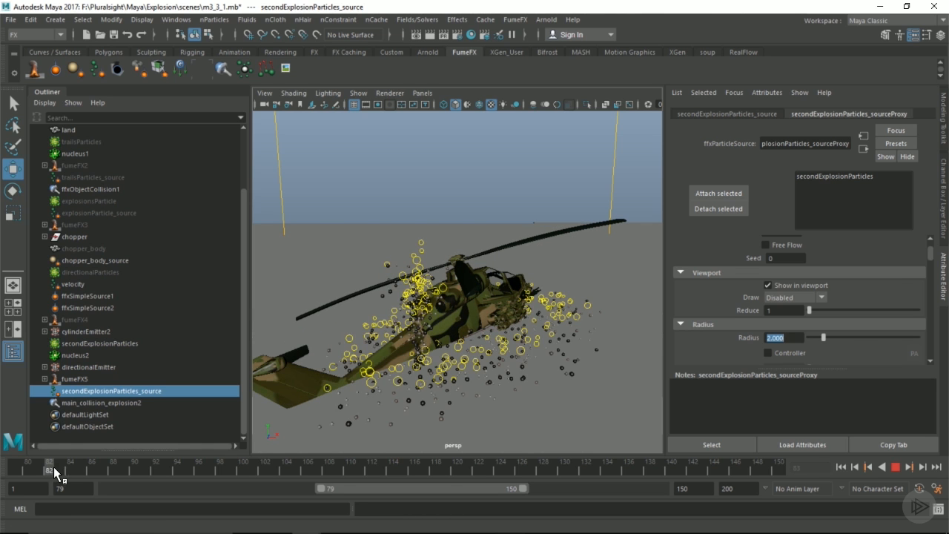
key("Escape")
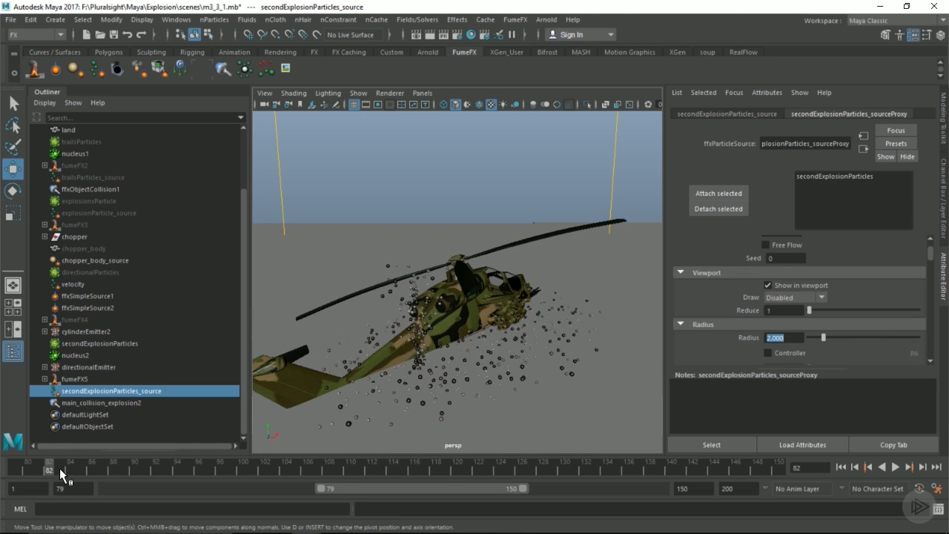
key("alt+v")
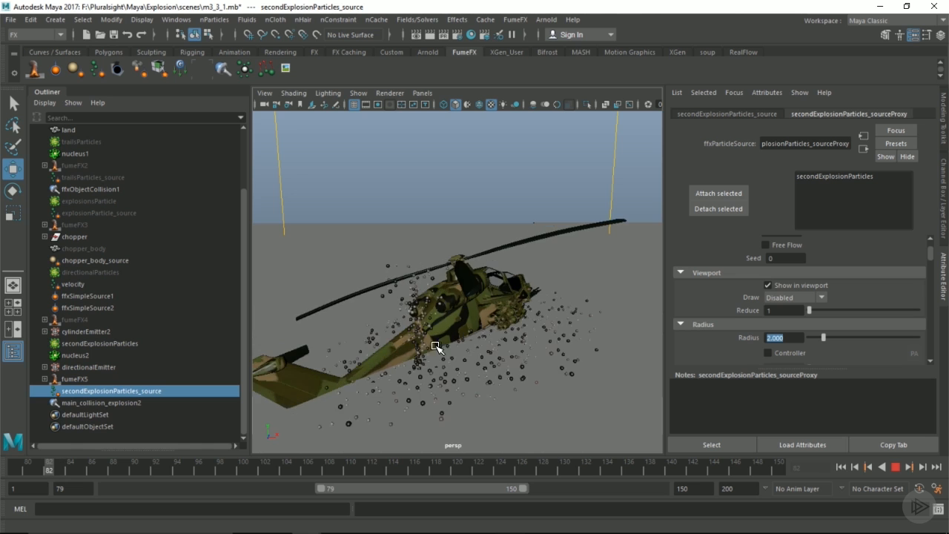
key("Escape")
left_click(40, 469)
key("alt+v")
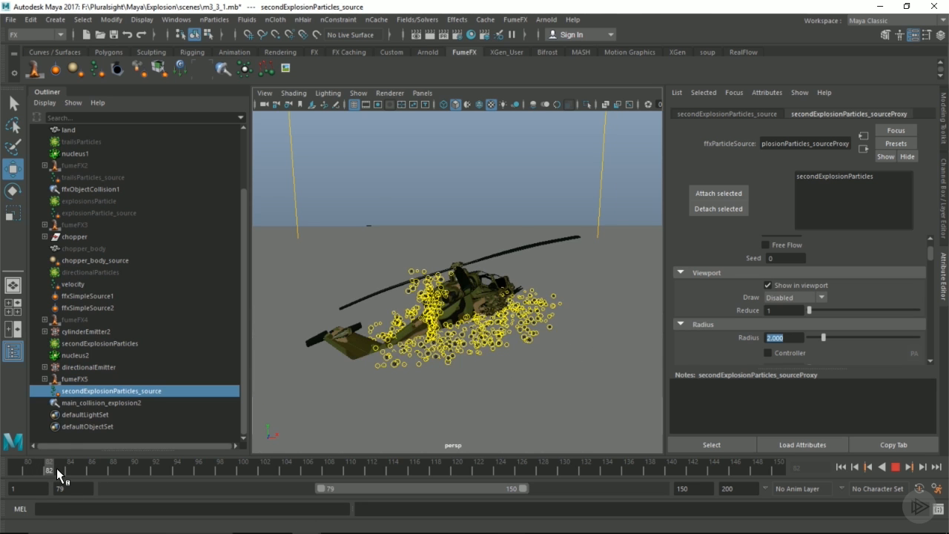
key("Escape")
Turn off Show in viewport for the particle source
left_click_drag(454, 343, 430, 326, "alt")
mouse_move(511, 329)
right_mouse_down("alt")
mouse_move(502, 328)
mouse_move(519, 340)
right_mouse_up("alt")
left_click(786, 284)
mouse_move(498, 353)
left_mouse_down("alt")
mouse_move(483, 339)
mouse_move(483, 347)
left_mouse_up("alt")
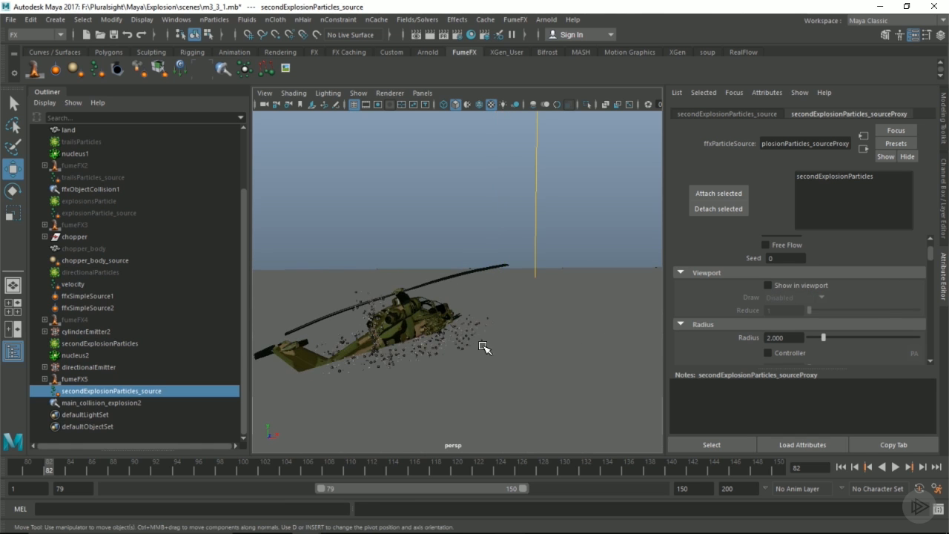
Set the Lifespan of secondExplosionParticles to 0.08 and its Lifespan Random to 0
left_click(98, 343)
left_click(751, 204)
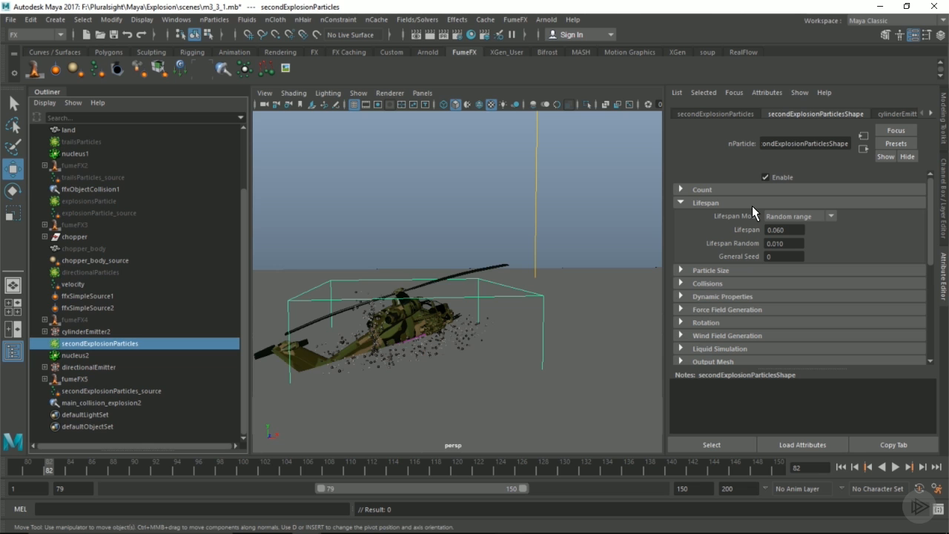
left_click(789, 230)
type(".08")
key("Tab")
type("0")
key("Tab")
left_click_drag(400, 318, 476, 319, "alt")
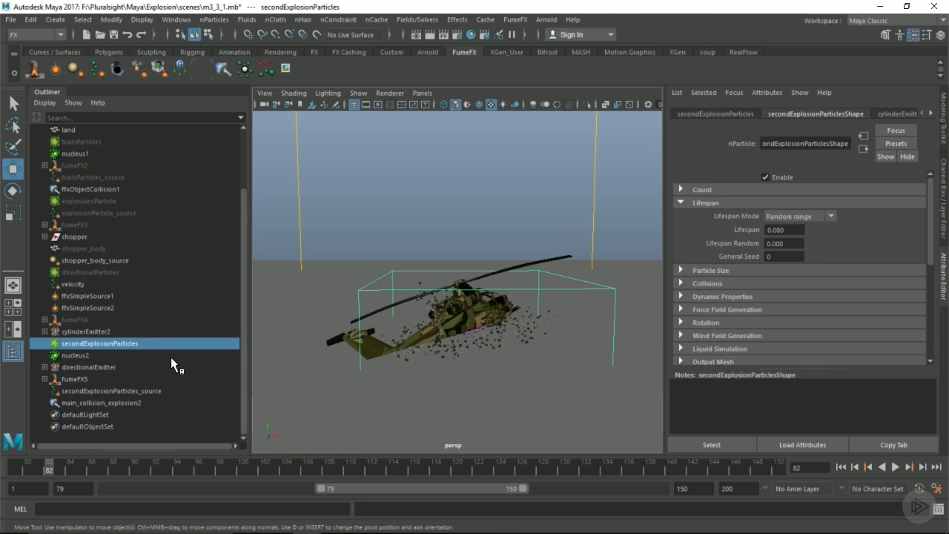
Set the key value at time 81 on cylinderEmitter2's rate animation curve to 5000
left_click(95, 331)
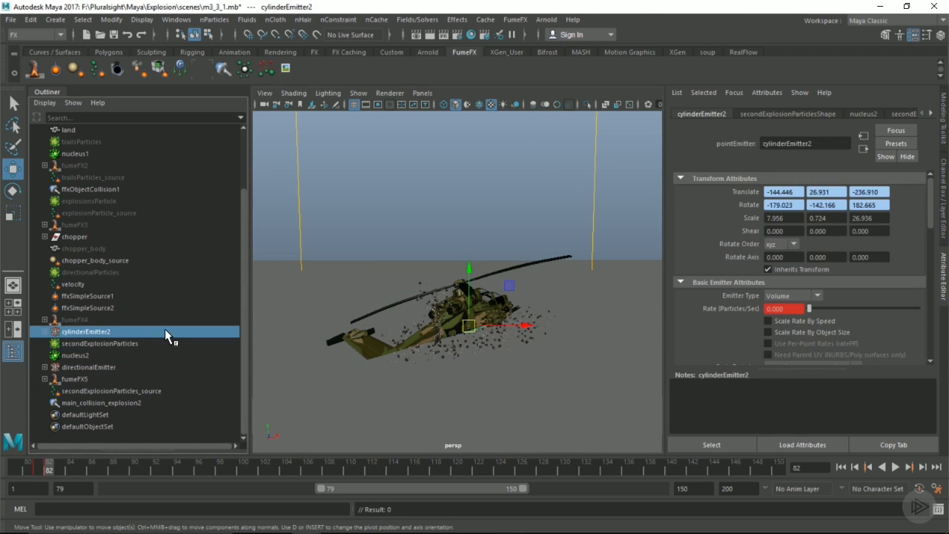
right_click(790, 310)
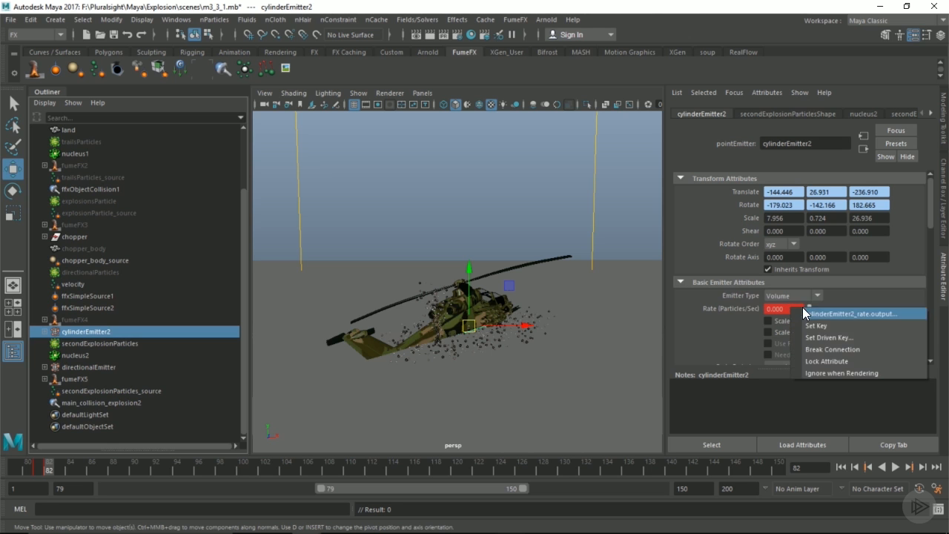
left_click(802, 312)
double_click(777, 268)
type("5000")
key("Return")
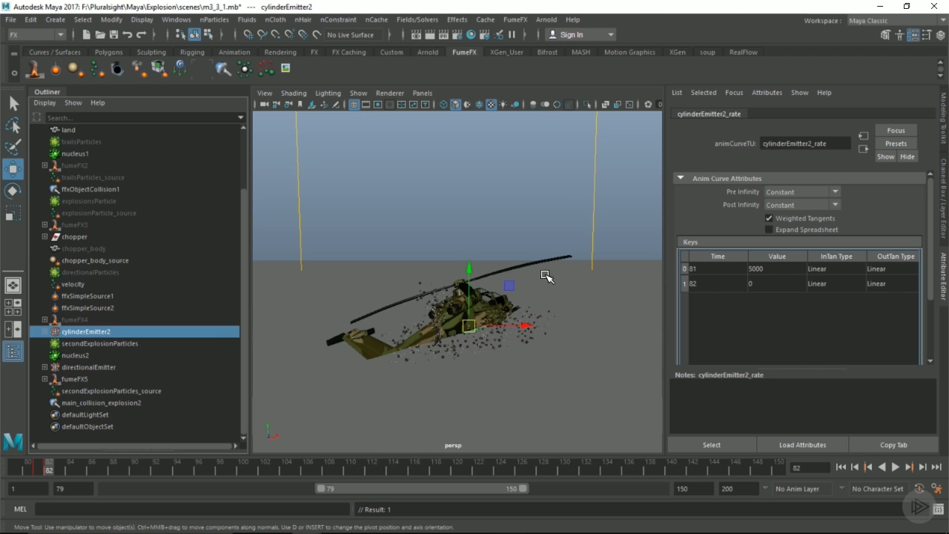
left_click_drag(482, 263, 467, 265, "alt")
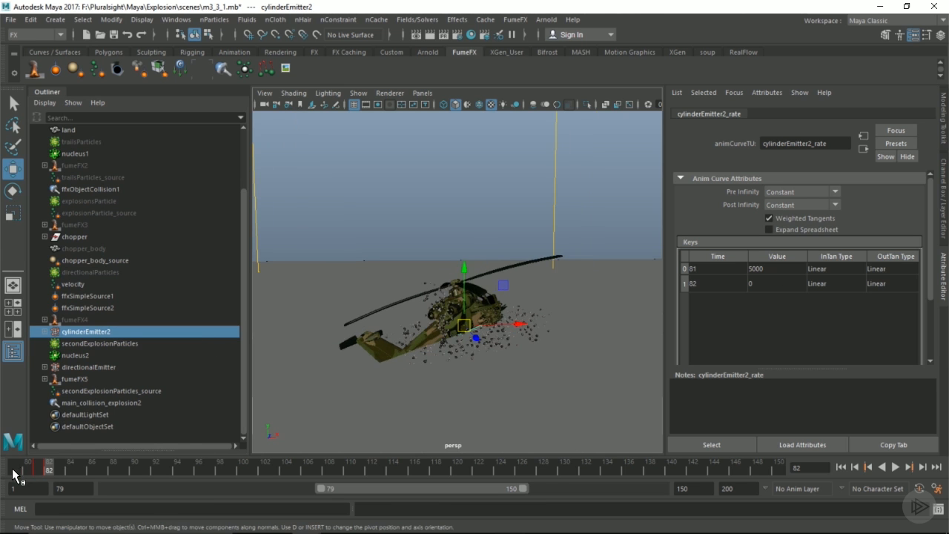
Create a new directional nParticle emitter at frame 80 and delete the nParticle object generated with it
left_click(12, 470)
key("alt+v")
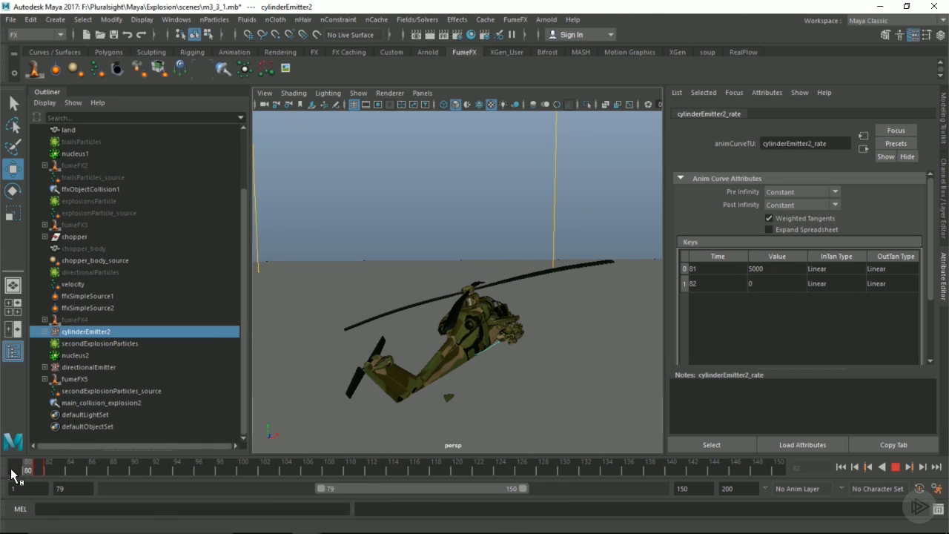
key("alt+v")
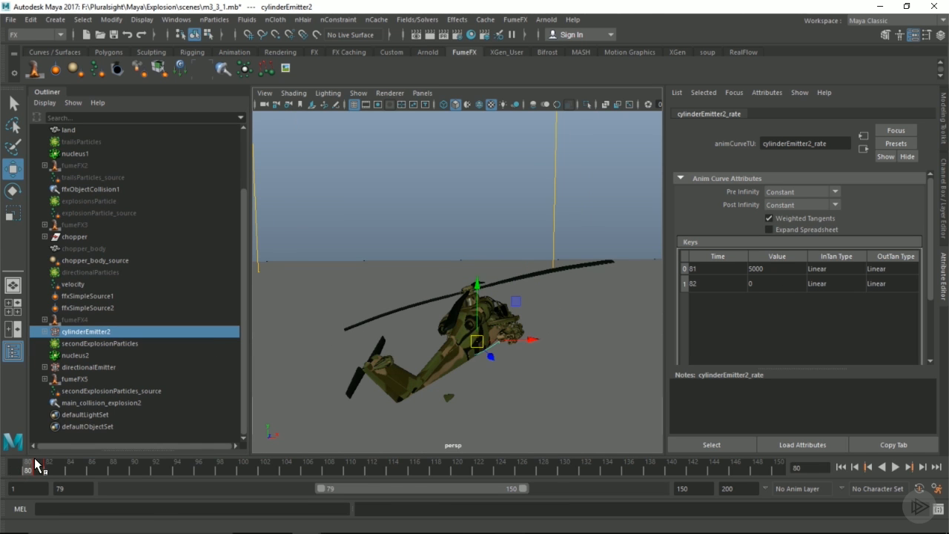
left_click(214, 19)
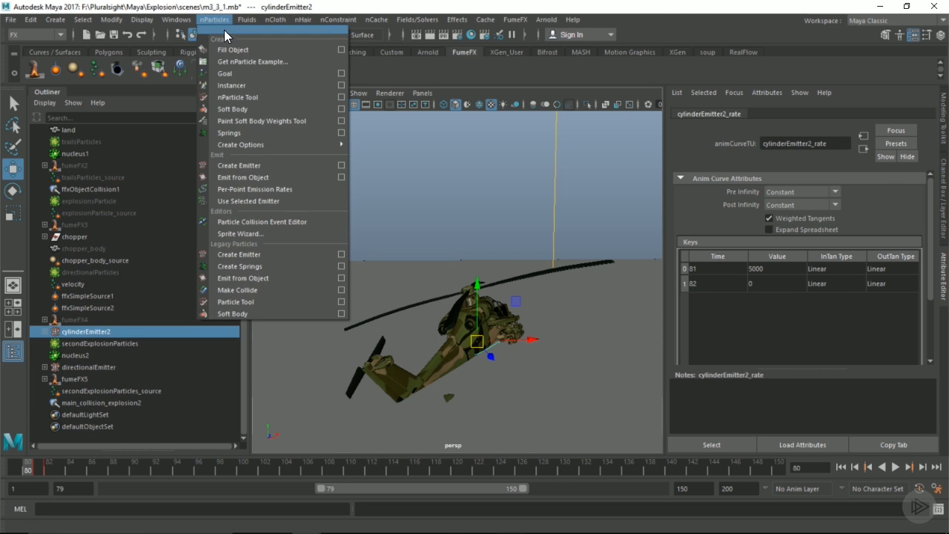
left_click(294, 172)
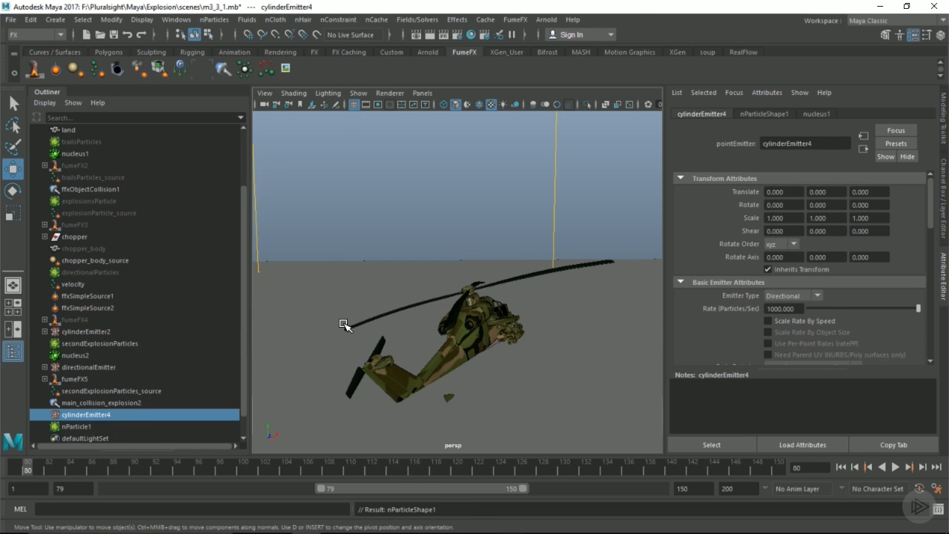
scroll(343, 324, "down", 2)
scroll(98, 402, "down", 1)
left_click(82, 402)
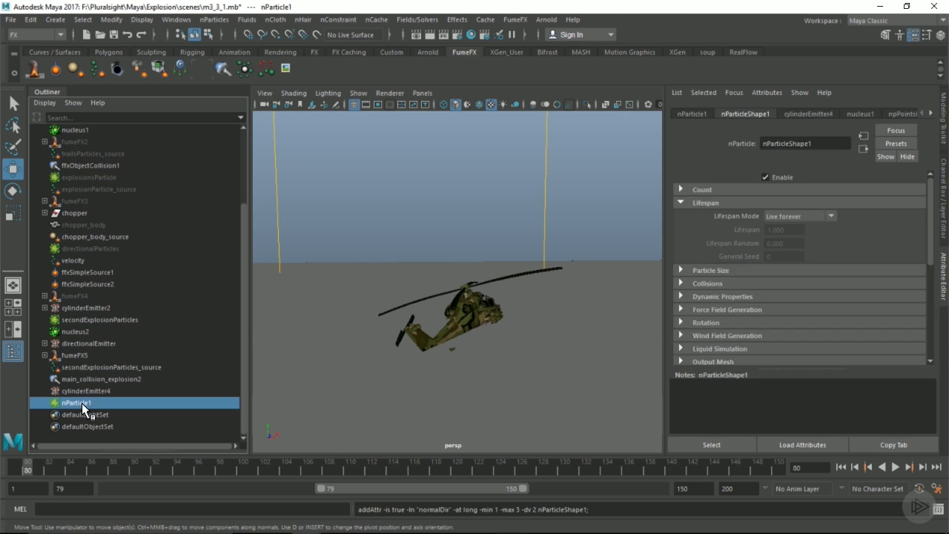
key("Delete")
Connect the new emitter to secondExplosionParticles with Use Selected Emitter
left_click(81, 330)
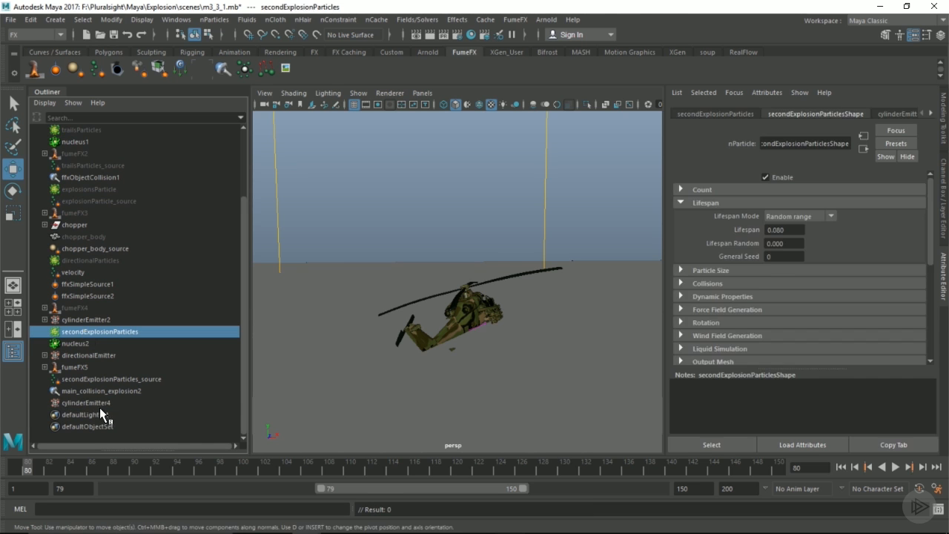
left_click(96, 403, "ctrl")
left_click(215, 20)
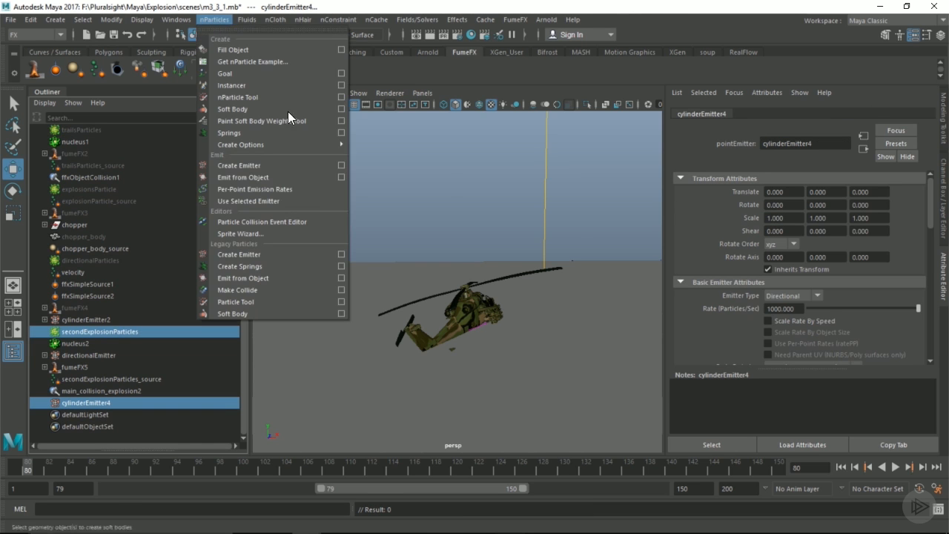
left_click(248, 201)
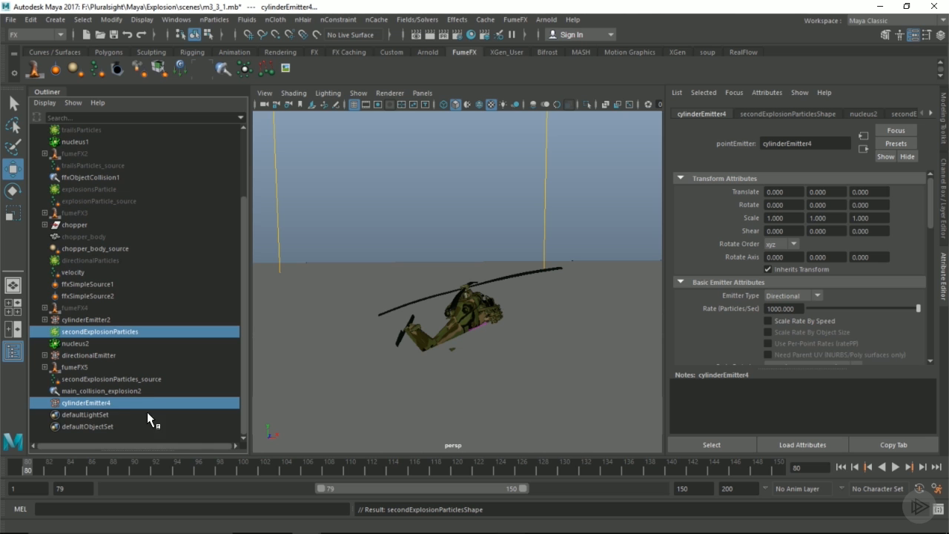
Move the new emitter to the lower edge of the helicopter body, at about -142.765, 27.843, -197.823
left_click(102, 401)
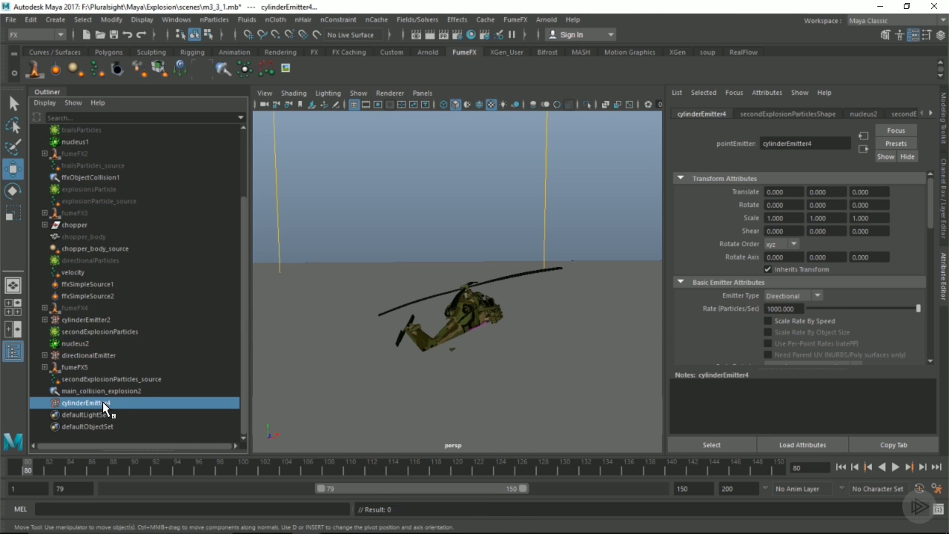
scroll(522, 361, "up", 5)
scroll(522, 362, "down", 5)
key("v")
middle_click_drag(423, 351, 454, 356)
key("f")
scroll(435, 360, "down", 5)
left_click_drag(436, 360, 470, 366, "alt")
left_click_drag(460, 226, 461, 262)
left_click_drag(515, 321, 468, 318)
scroll(533, 323, "down", 5)
left_click_drag(433, 326, 435, 325)
left_click(435, 269)
left_click_drag(467, 261, 478, 239, "alt")
Parent-constrain the new emitter to the helicopter body
left_click(461, 237)
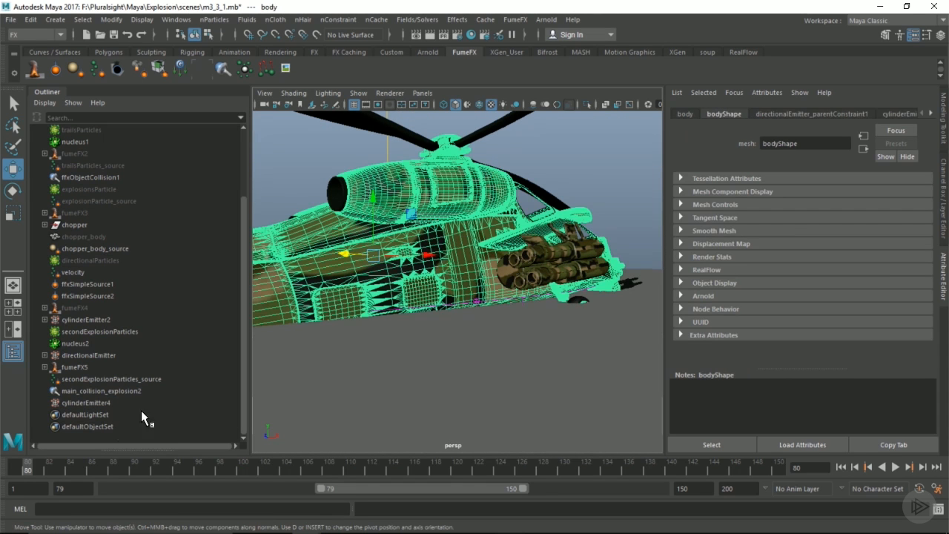
left_click(97, 402)
key("space")
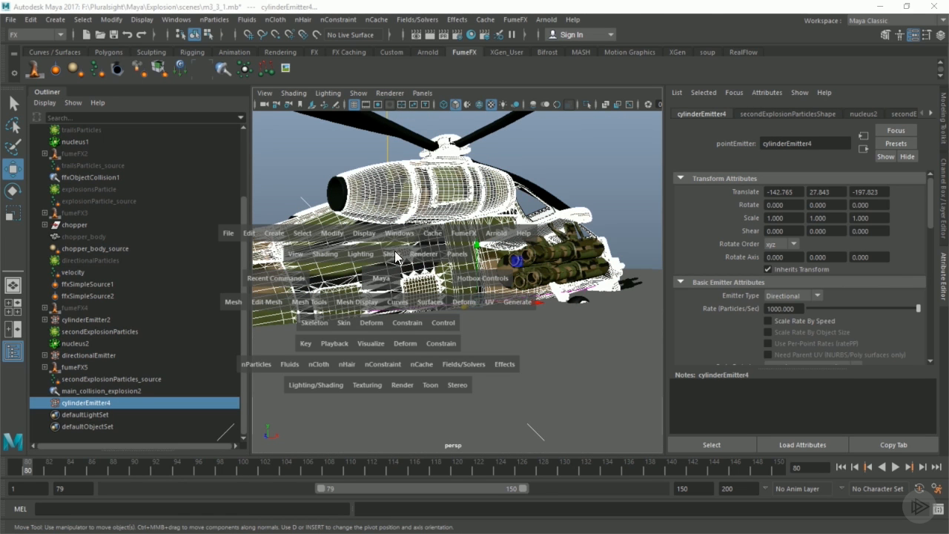
left_click_drag(405, 323, 426, 129)
Rename the new emitter as directionalEmitter2
double_click(83, 401)
type("directionalEmitter2")
key("Return")
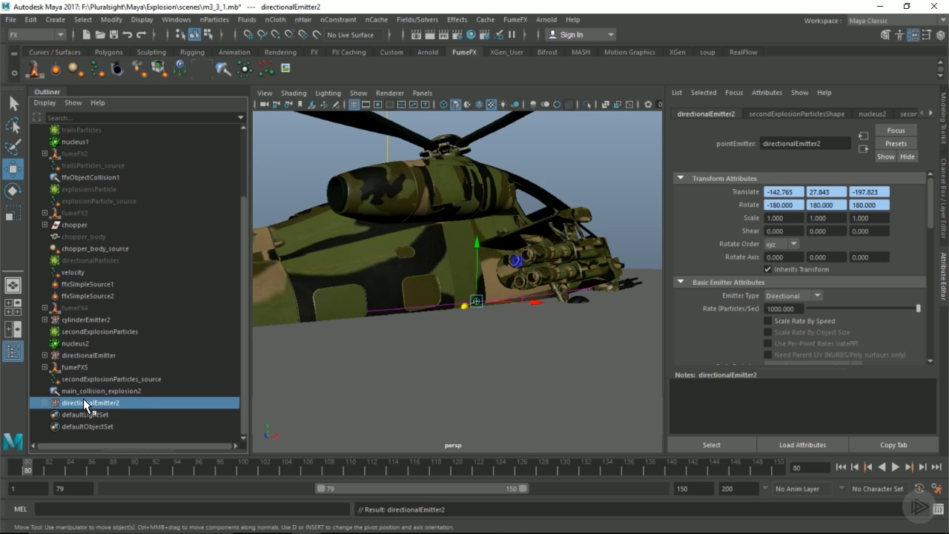
Set directionalEmitter's emission direction to X -1, Y 1 and Z -1
left_click_drag(443, 272, 415, 339, "alt")
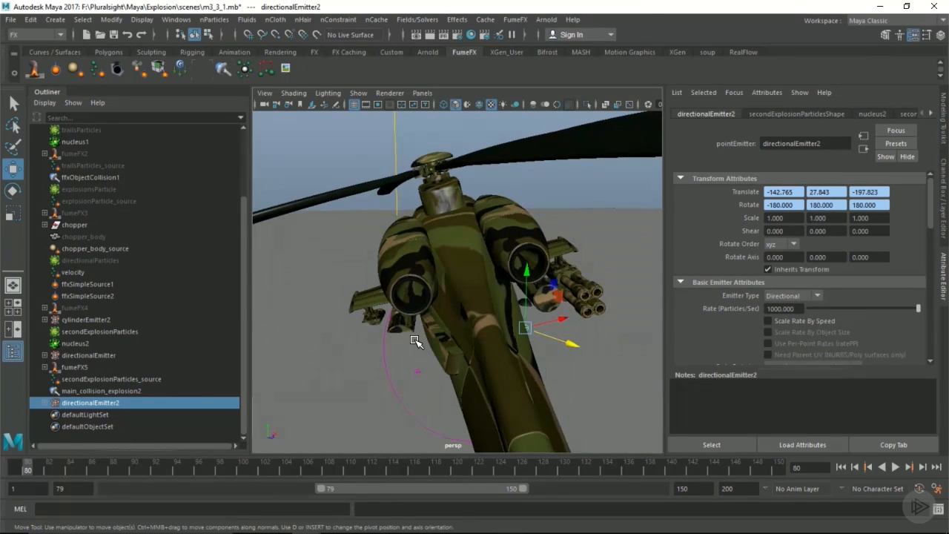
left_click(84, 354)
scroll(819, 286, "down", 5)
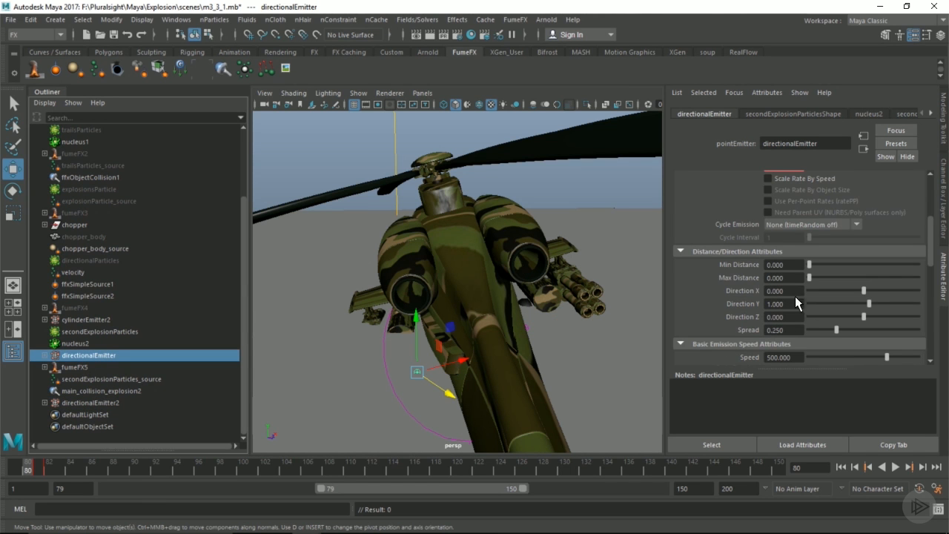
left_click(798, 291)
type("-1")
key("Tab")
type("-1")
key("Tab")
left_click(795, 304)
type("1")
key("Tab")
type("-1")
key("Tab")
scroll(775, 285, "down", 2)
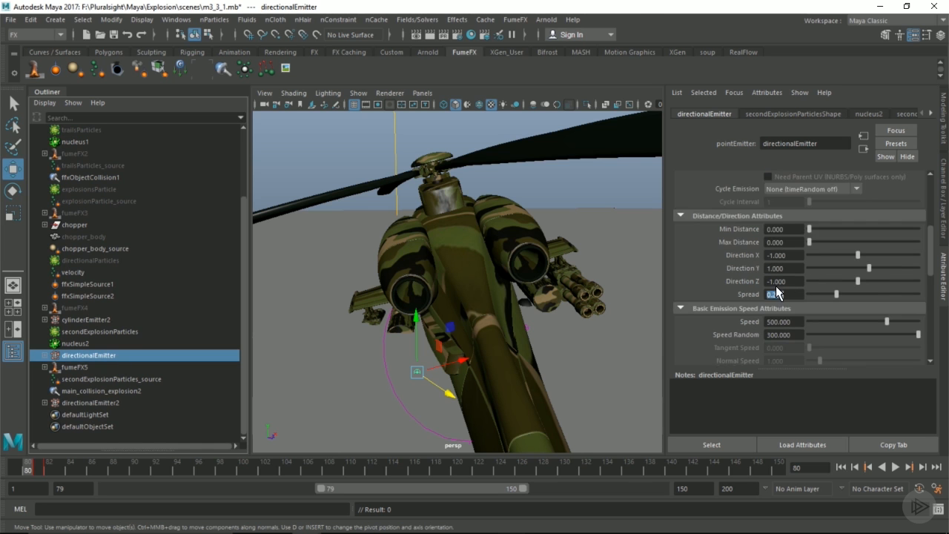
Set directionalEmitter2's emission direction to X 0.5 and Y 1
left_click(108, 402)
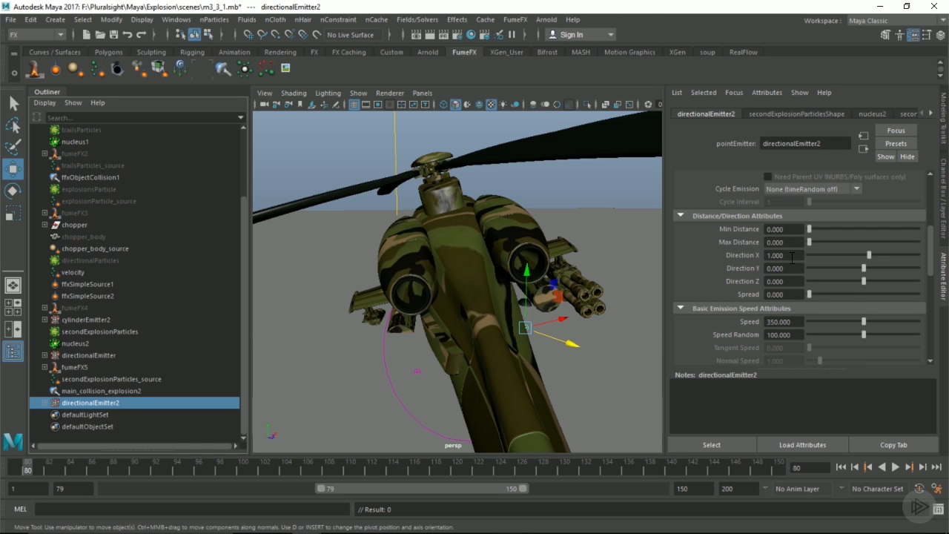
scroll(791, 257, "up", 4)
scroll(791, 257, "down", 2)
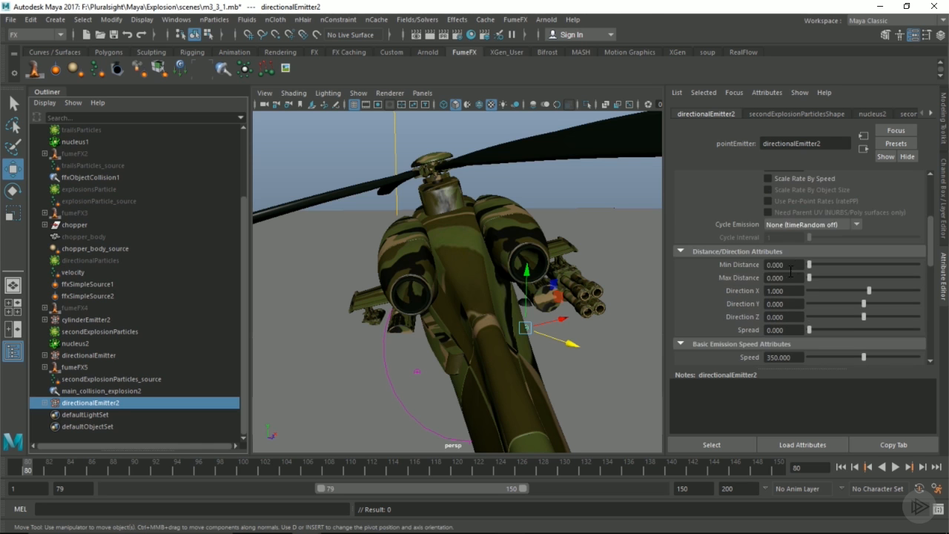
double_click(796, 292)
type("0.5")
key("Tab")
type("1")
key("Tab")
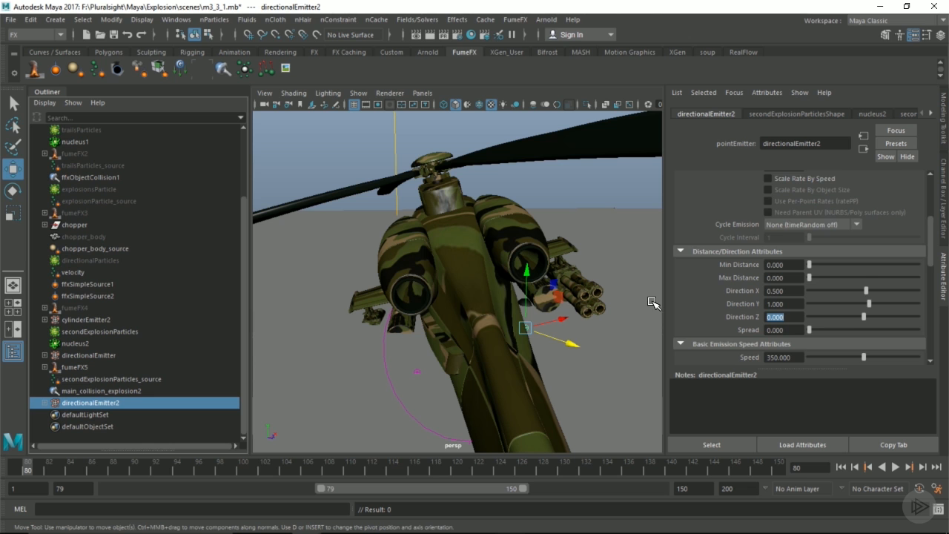
Set directionalEmitter2's emission speed to 400
scroll(673, 314, "down", 1)
left_click_drag(799, 323, 738, 322)
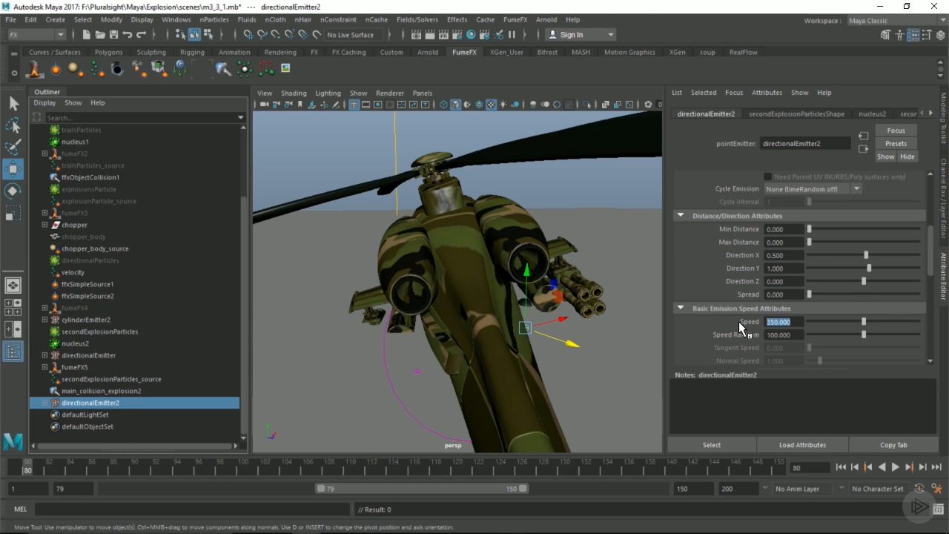
type("400")
key("Tab")
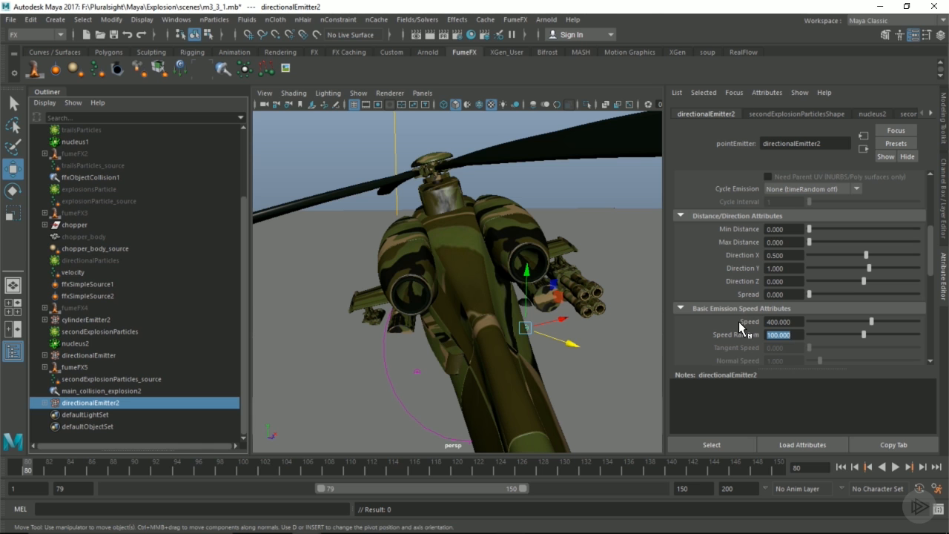
Set directionalEmitter2's particle rate to 0 at frame 86 and keyframe it
left_click_drag(540, 302, 418, 310, "alt")
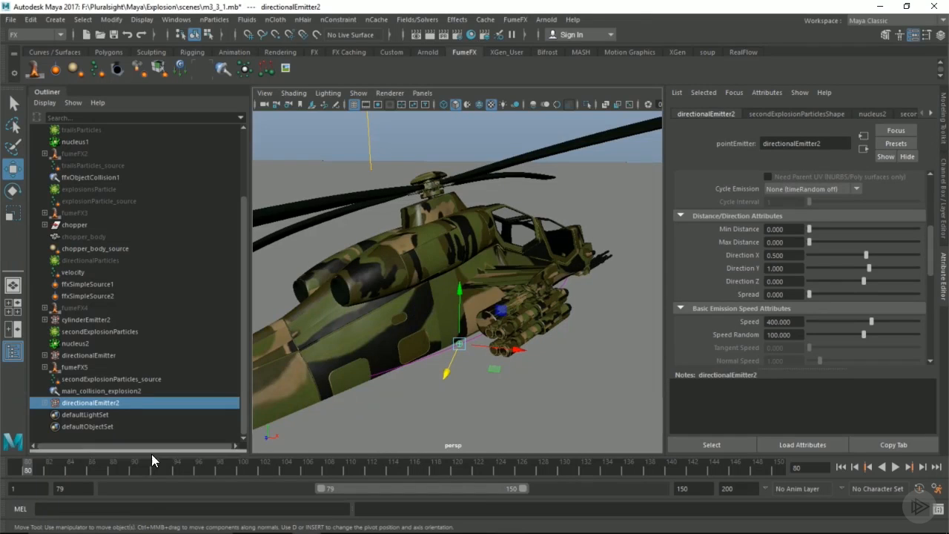
left_click(93, 474)
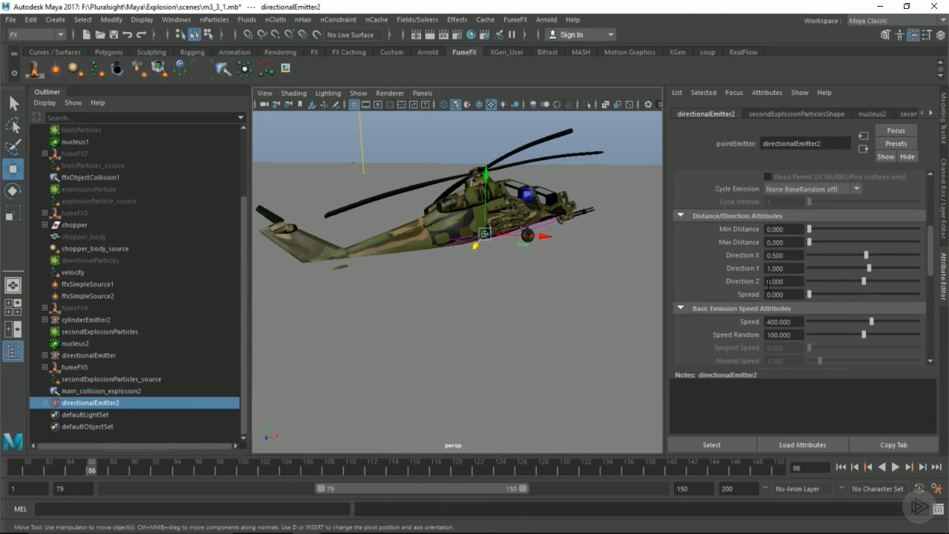
scroll(767, 282, "up", 3)
double_click(801, 273)
type("0")
key("Return")
right_click(787, 280)
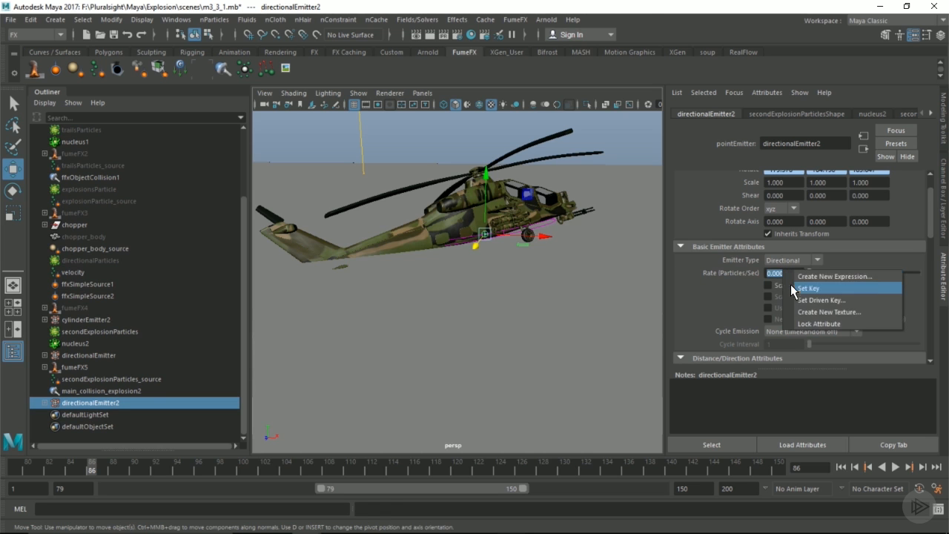
left_click(792, 287)
Set directionalEmitter2's particle rate to 3000 at frame 87 and keyframe it
left_click(102, 469)
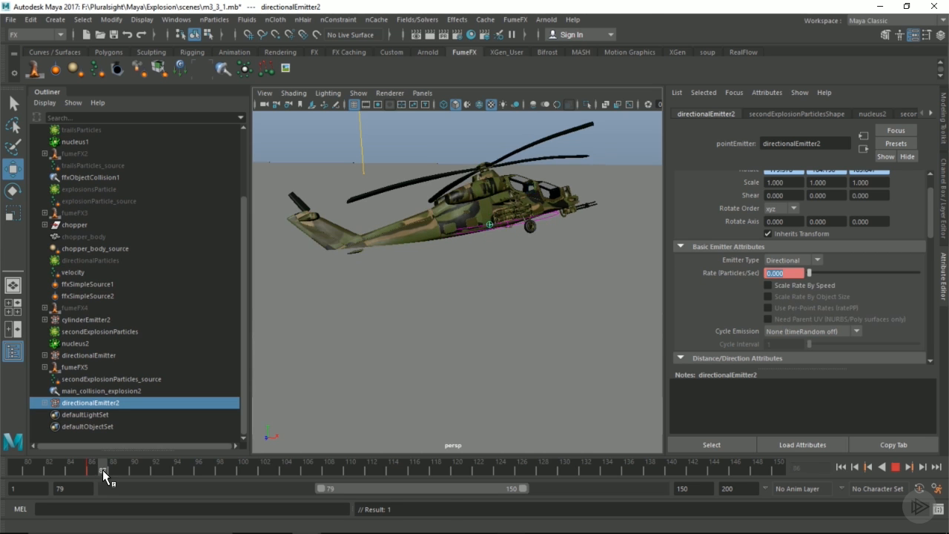
type("3000")
key("Return")
right_click(793, 272)
left_click(801, 290)
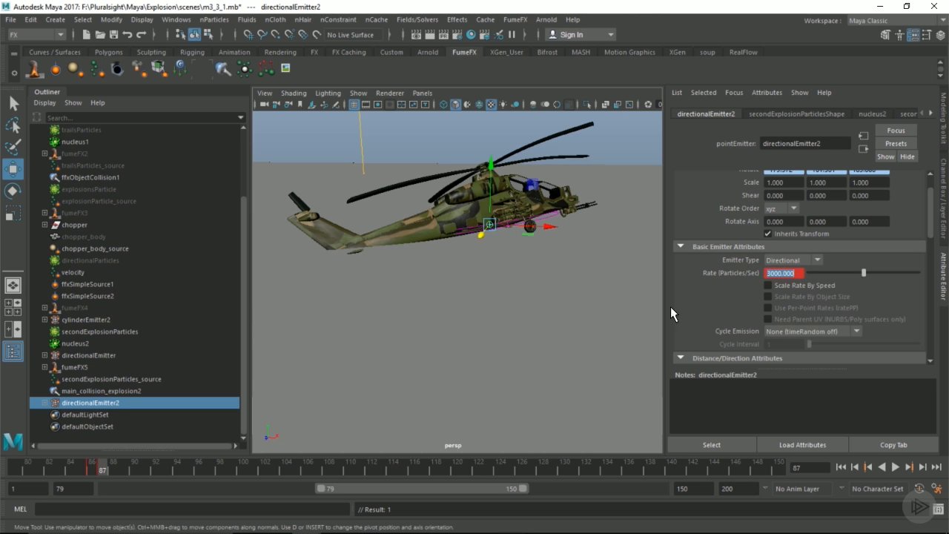
Keyframe directionalEmitter2's particle rate of 3000 at frame 88 as well
left_click(121, 469)
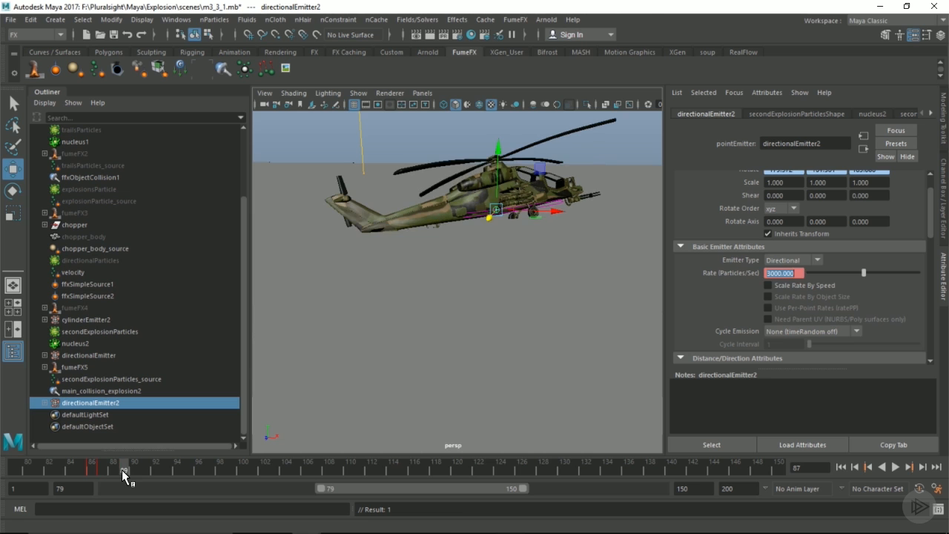
left_click(116, 471)
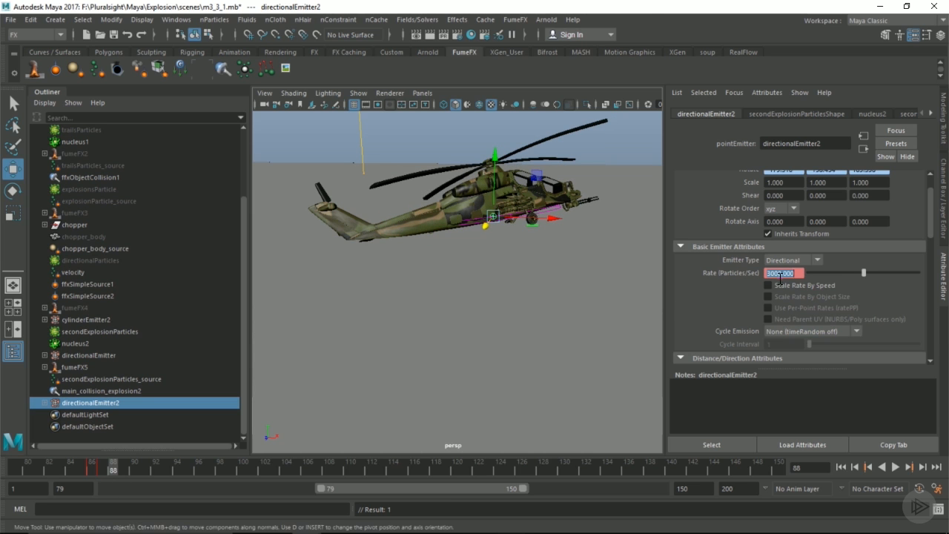
right_click(793, 274)
left_click(801, 292)
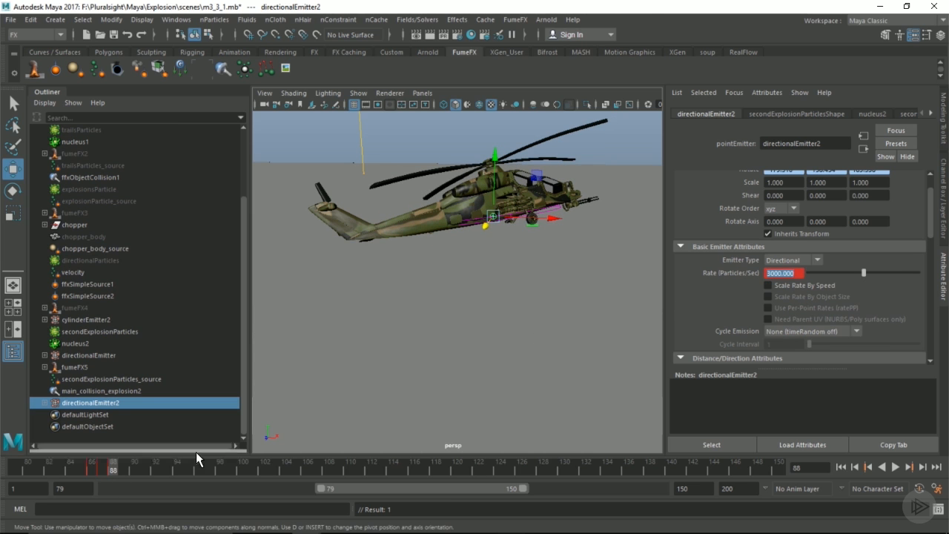
Set directionalEmitter2's particle rate to 0 at frame 89 and keyframe it
key("alt+v")
left_click(124, 469)
left_click_drag(817, 272, 803, 273)
right_click(783, 273)
left_click(801, 292)
Play back the animation to check the keyed emission from directionalEmitter2
left_click_drag(489, 297, 511, 302, "alt")
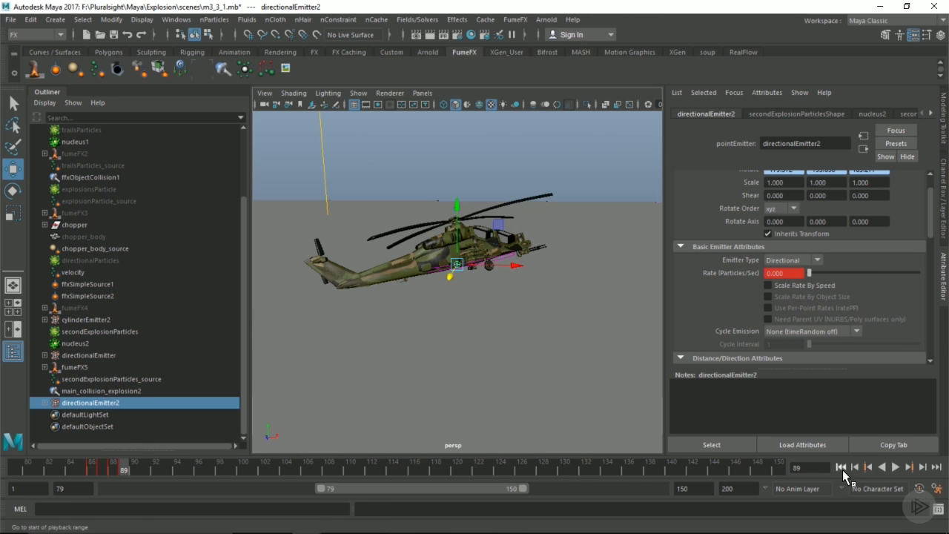
left_click(896, 466)
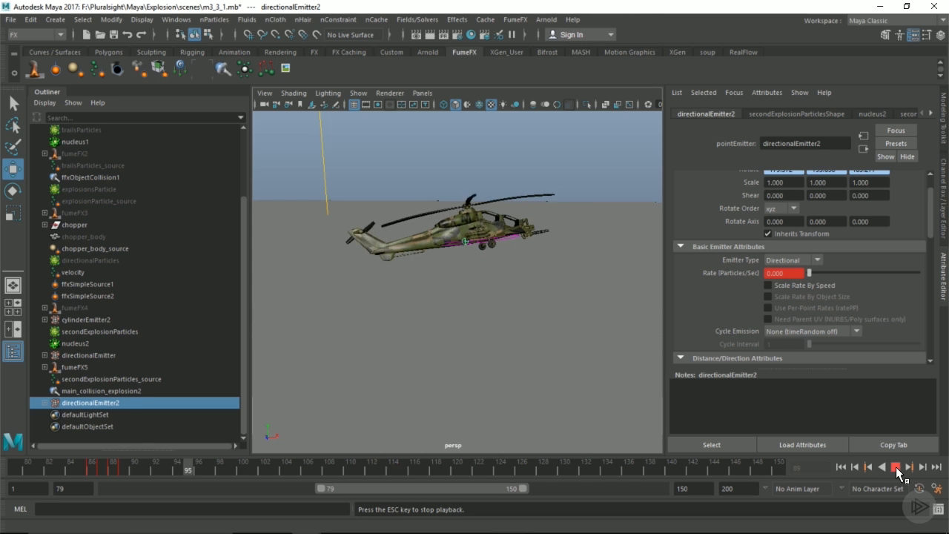
left_click(896, 466)
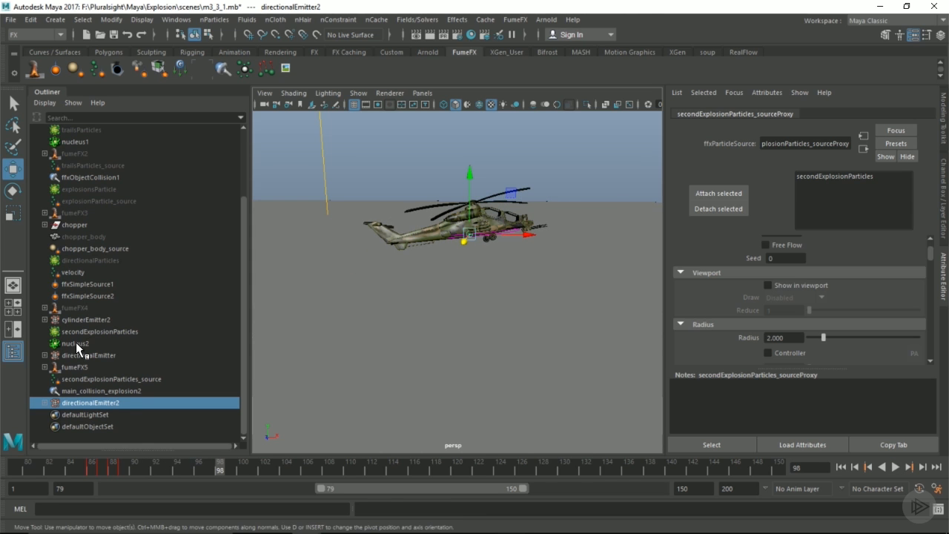
Set directionalEmitter2's emission spread to 0.25
left_click(79, 401)
scroll(845, 293, "down", 5)
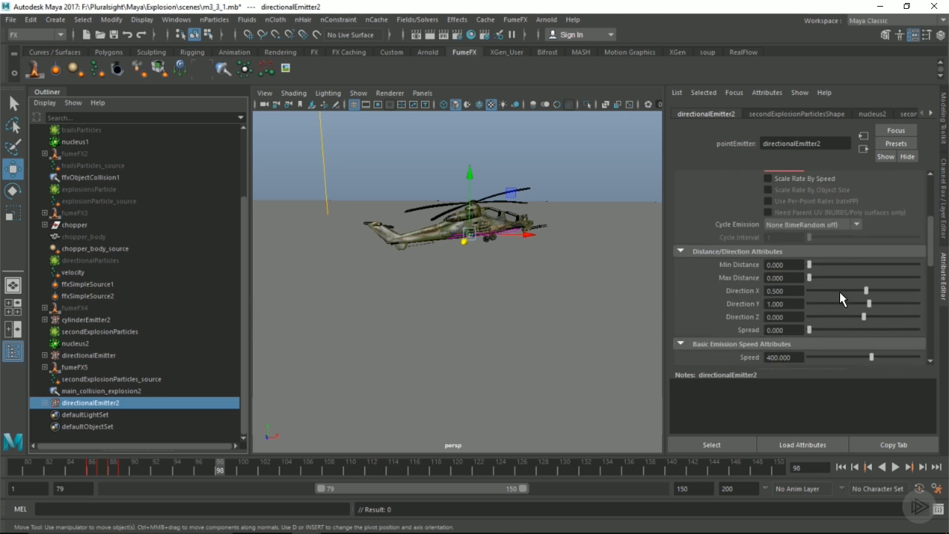
scroll(839, 291, "down", 2)
left_click(790, 294)
type(".")
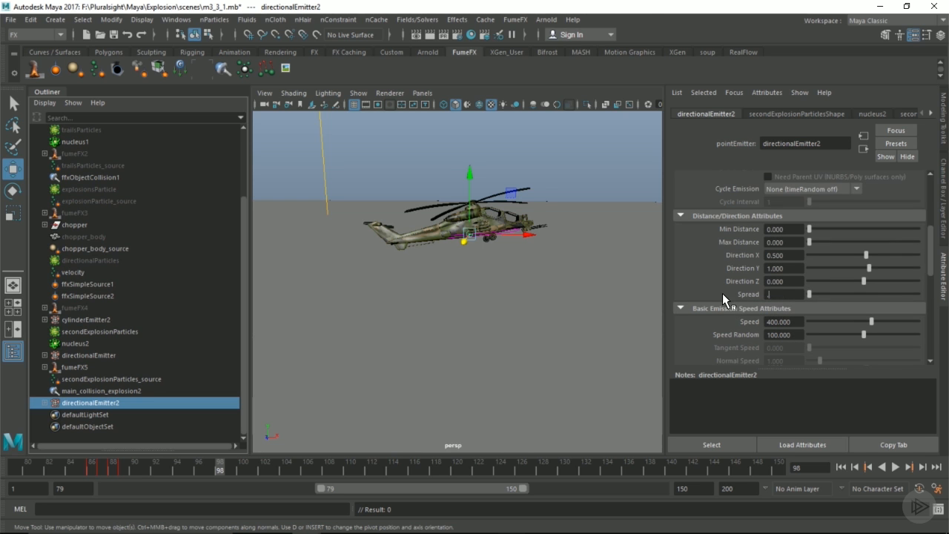
type("25")
key("Return")
Delete the nCache on secondExplosionParticles and play back the uncached simulation through about frame 90
left_click(90, 333)
left_click(377, 19)
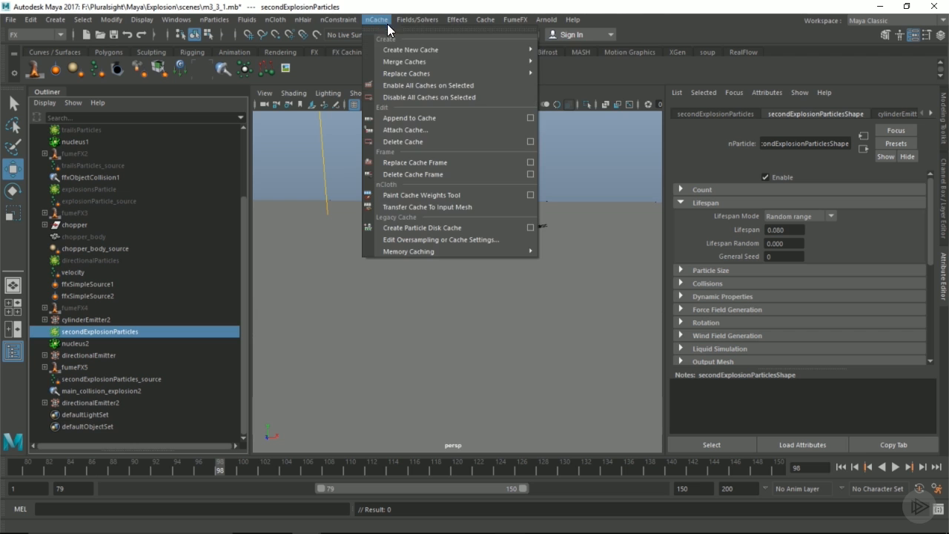
left_click(407, 140)
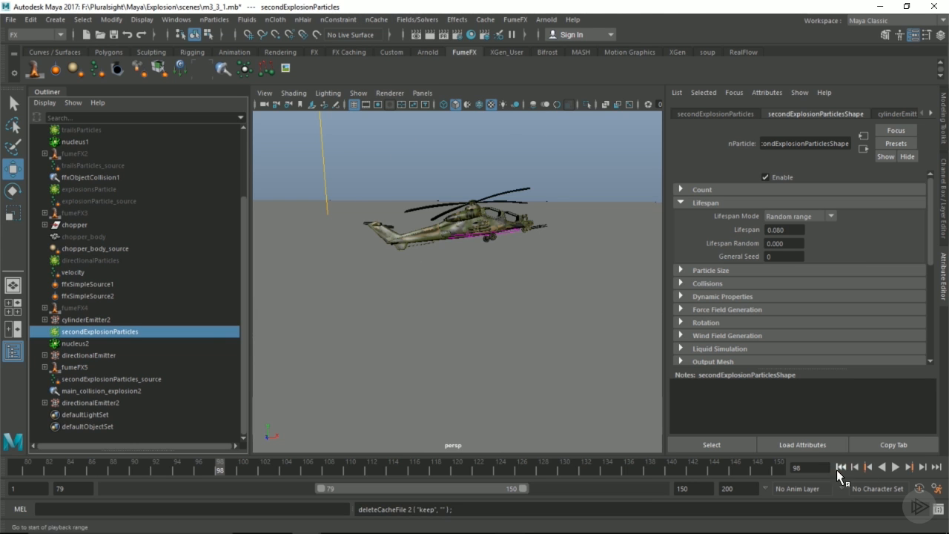
left_click(895, 467)
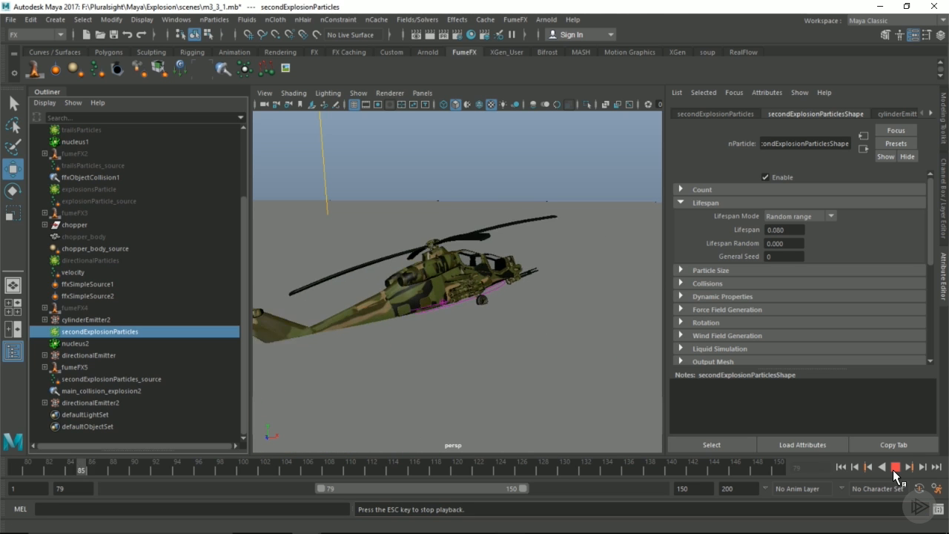
left_click(892, 469)
left_click_drag(604, 259, 516, 252, "alt")
Create a new nObject cache for secondExplosionParticles over the time slider range, as one mcx file evaluated every 0.5 frames
left_click(104, 330)
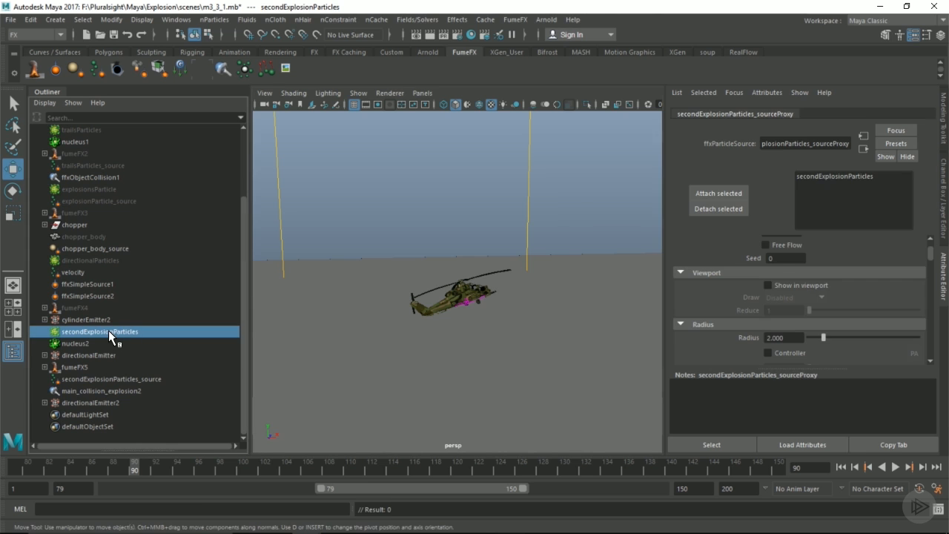
left_click(378, 20)
mouse_move(508, 49)
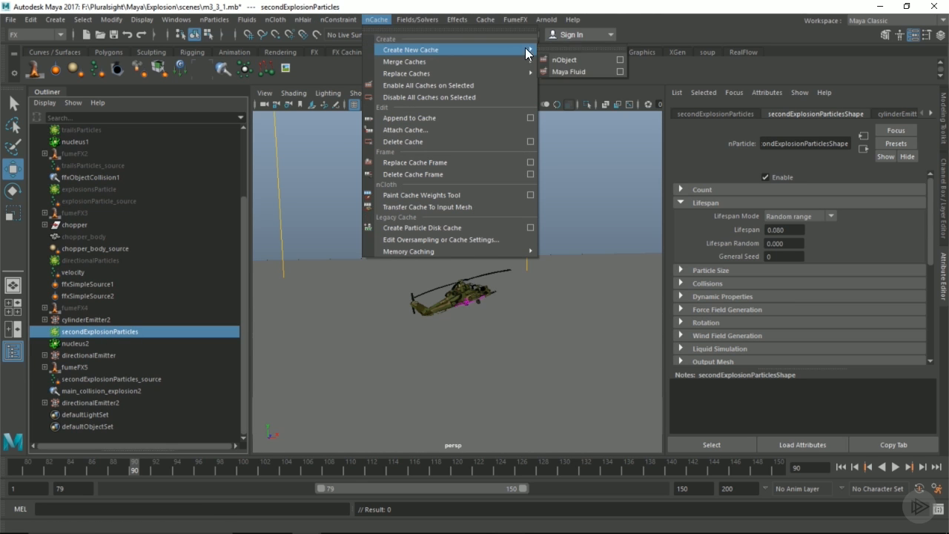
left_click(618, 61)
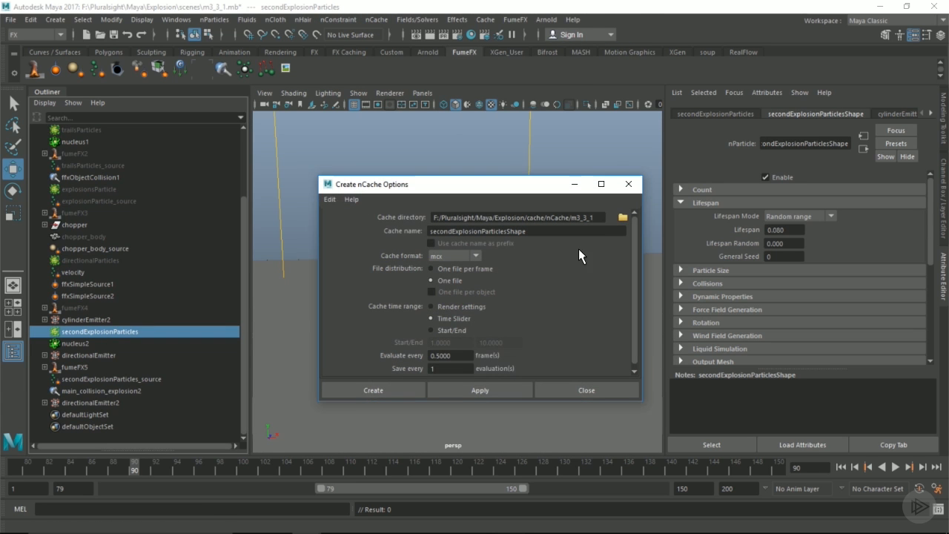
left_click(371, 390)
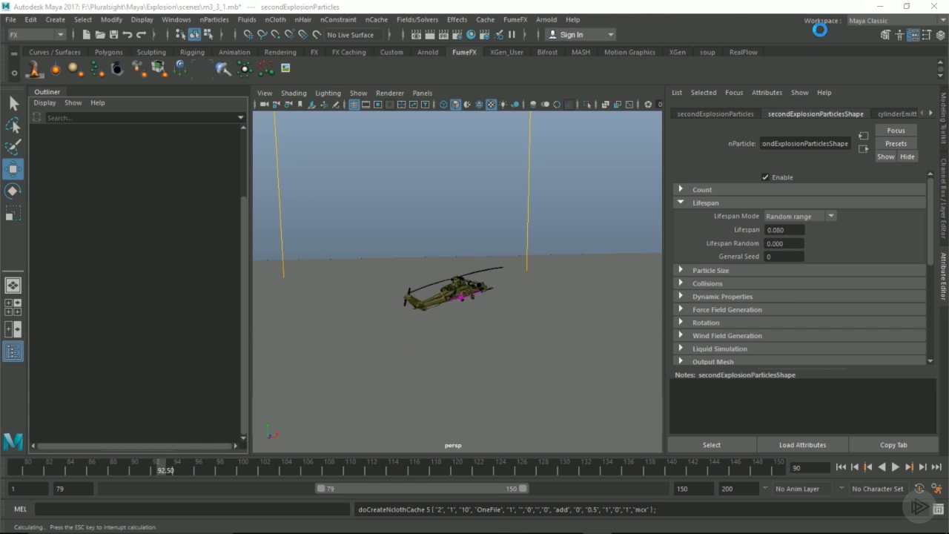
Scrub the timeline through the explosion frames up to frame 89 and inspect the cached particles around the helicopter
left_click_drag(143, 466, 113, 468)
left_click_drag(468, 326, 474, 296, "alt")
right_click_drag(474, 296, 530, 304, "alt")
middle_click_drag(530, 303, 515, 334, "alt")
left_click_drag(515, 334, 511, 363, "alt")
left_click_drag(107, 467, 18, 466)
right_click_drag(459, 319, 386, 319, "alt")
left_click_drag(29, 467, 124, 469)
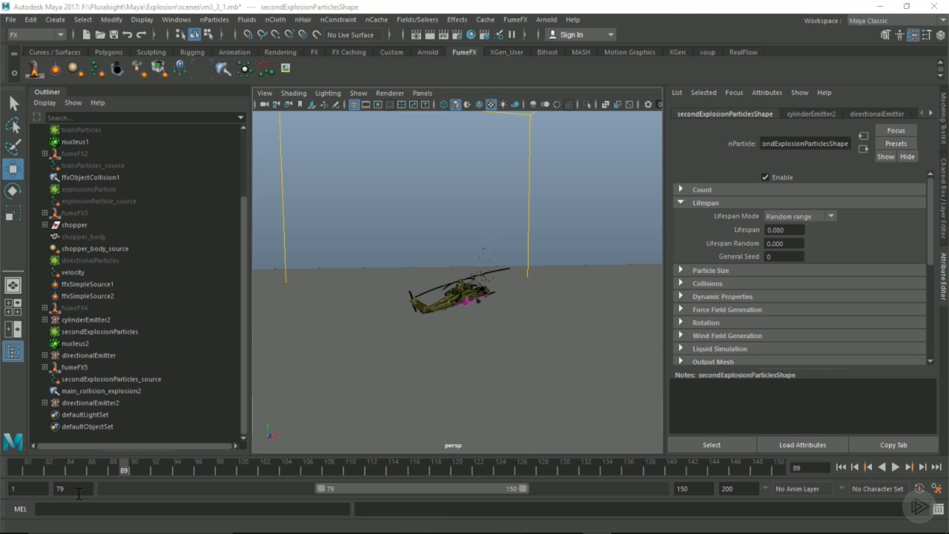
Create a directional nParticle emitter named debrisEmitter with a new solver and a rate of 1000 particles per second
left_click(214, 20)
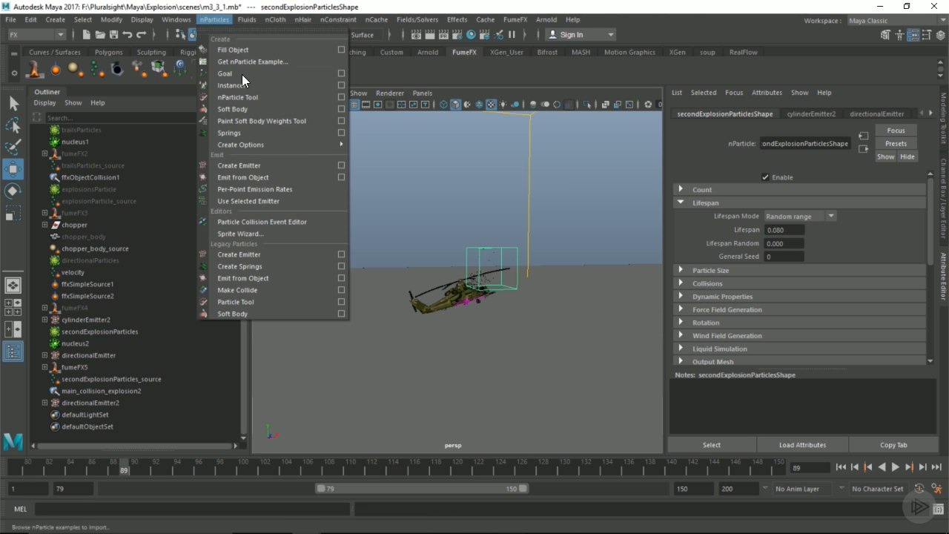
left_click(341, 165)
left_click(482, 228)
left_click(467, 238)
left_click_drag(489, 217, 379, 218)
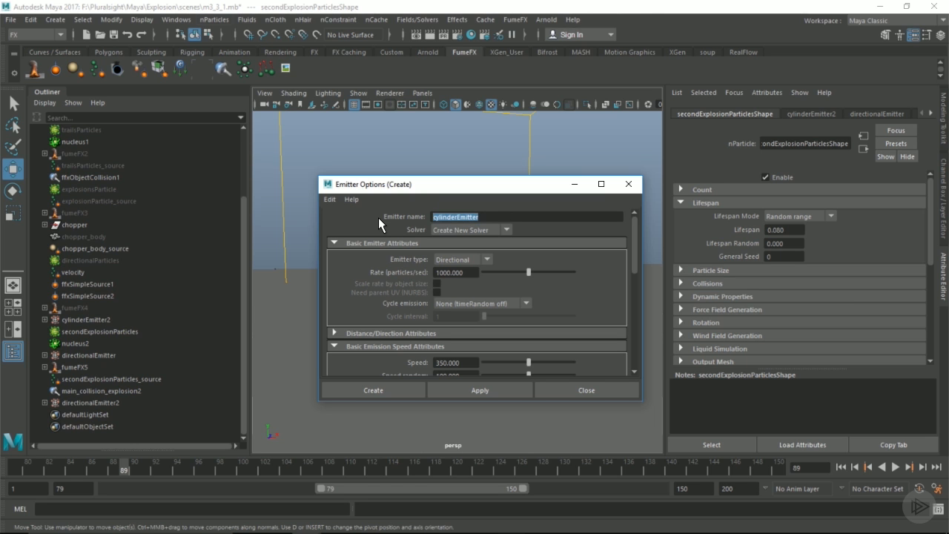
type("debrisEmitter")
left_click(407, 387)
Set the new nucleus3 solver's start frame to 80 and return to the start of the playback range
scroll(95, 404, "down", 1)
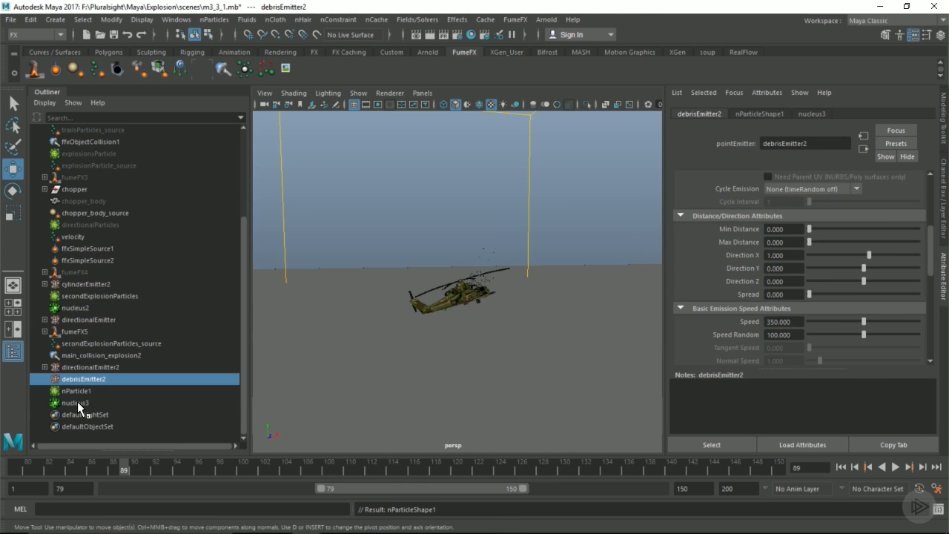
left_click(75, 403)
scroll(787, 312, "down", 6)
left_click(716, 293)
left_click(778, 319)
type("80")
key("Return")
left_click(840, 467)
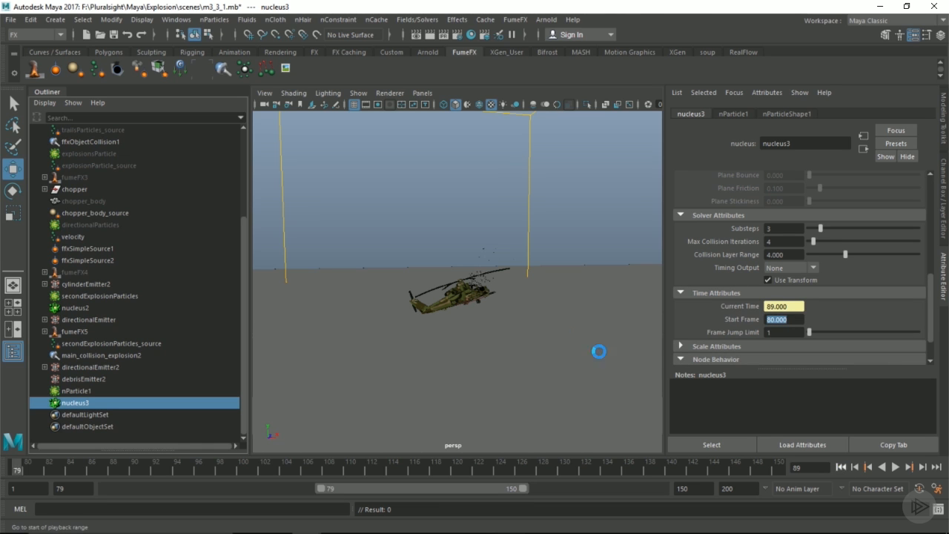
Snap the debris emitter to a vertex along the lower edge of the helicopter body, near the tail boom
left_click(98, 379)
left_click_drag(474, 319, 421, 332, "alt")
key("v")
mouse_move(420, 324)
middle_mouse_down()
mouse_move(407, 320)
mouse_move(427, 315)
middle_mouse_up()
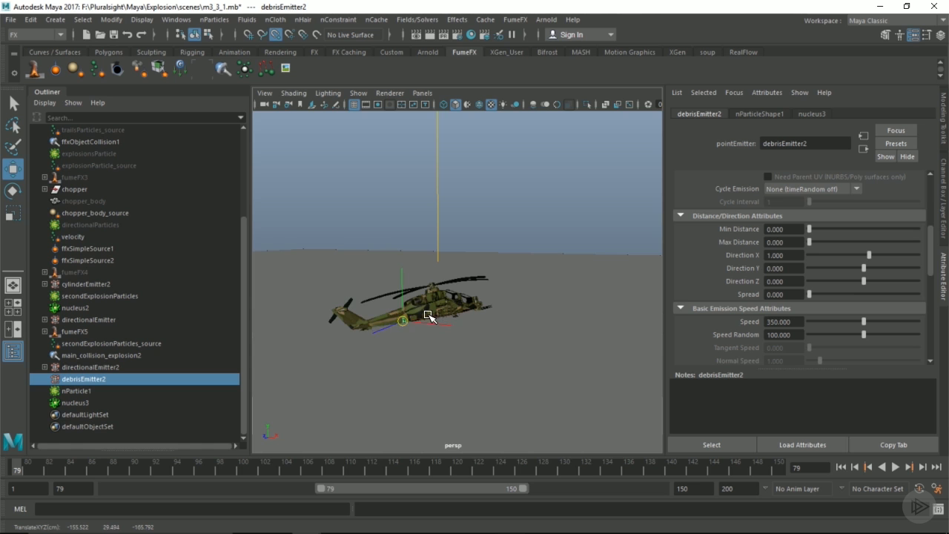
key("f")
scroll(426, 313, "down", 5)
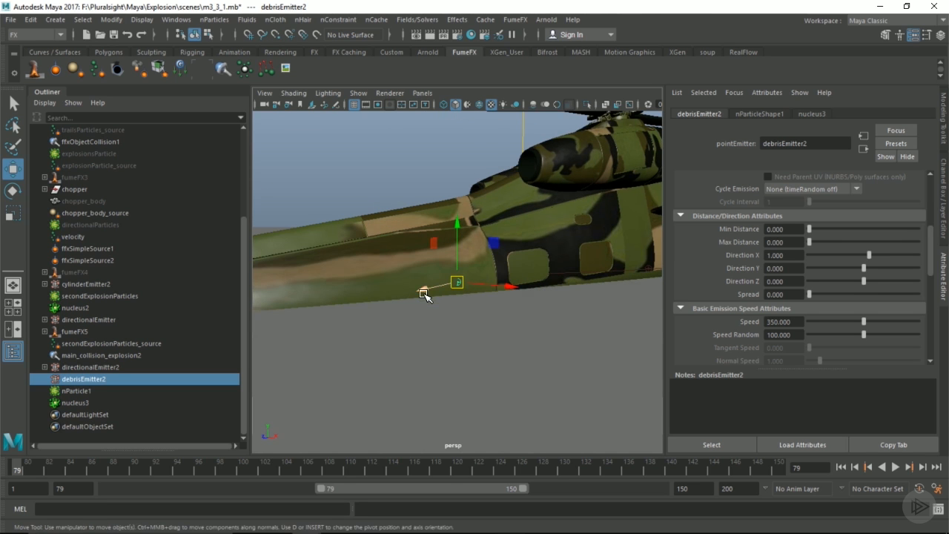
Move the debris emitter forward, snapping it to the lower edge of the fuselage beneath the side windows
middle_click_drag(424, 295, 619, 289)
left_click_drag(534, 271, 487, 313, "alt")
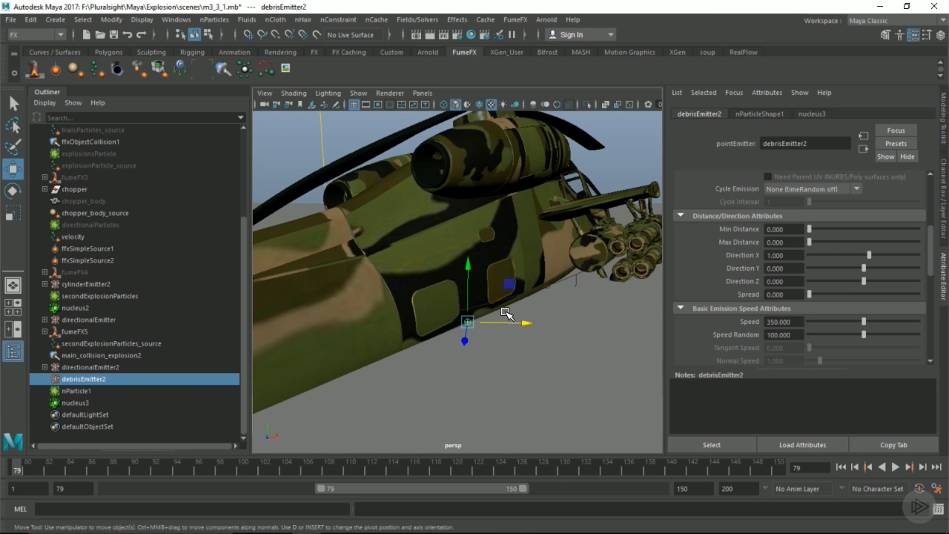
Key the debris emitter's rate at 100 particles per second on frame 82 and at 0 on frame 83
left_click(48, 466)
scroll(795, 358, "up", 4)
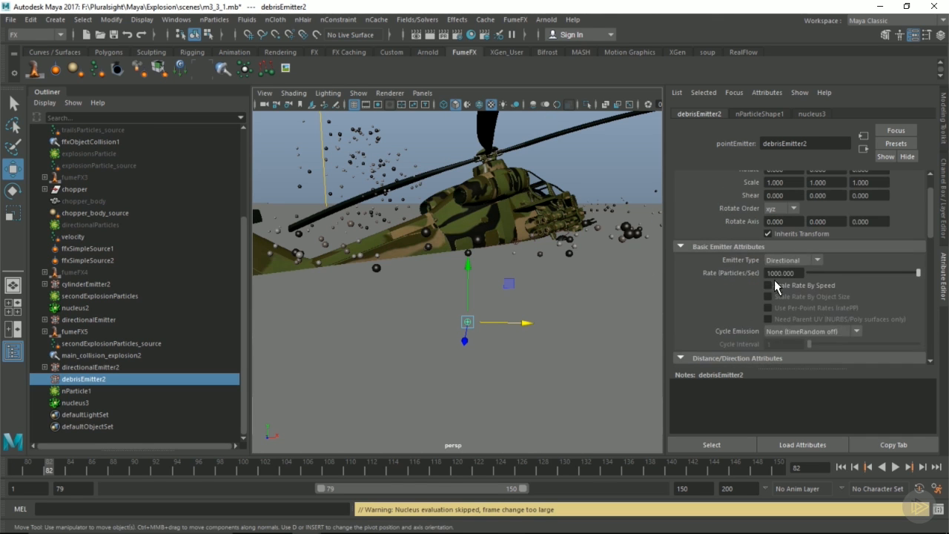
key("BackSpace")
key("Return")
right_click(801, 277)
left_click(810, 289)
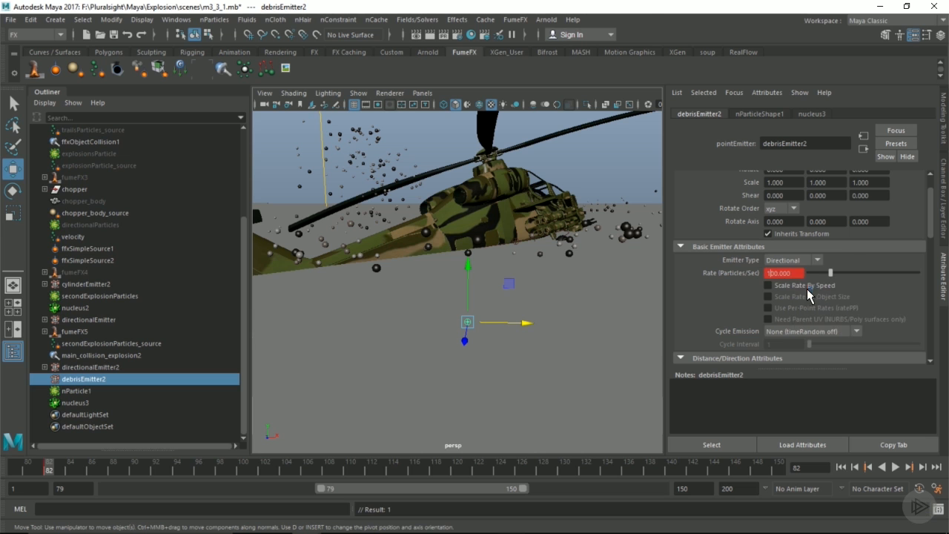
left_click(61, 465)
right_click(798, 274)
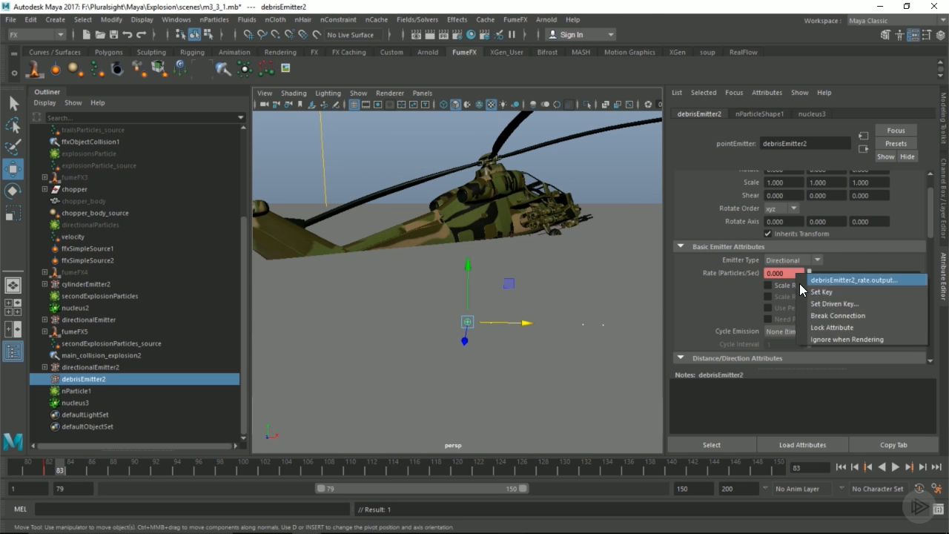
left_click(802, 288)
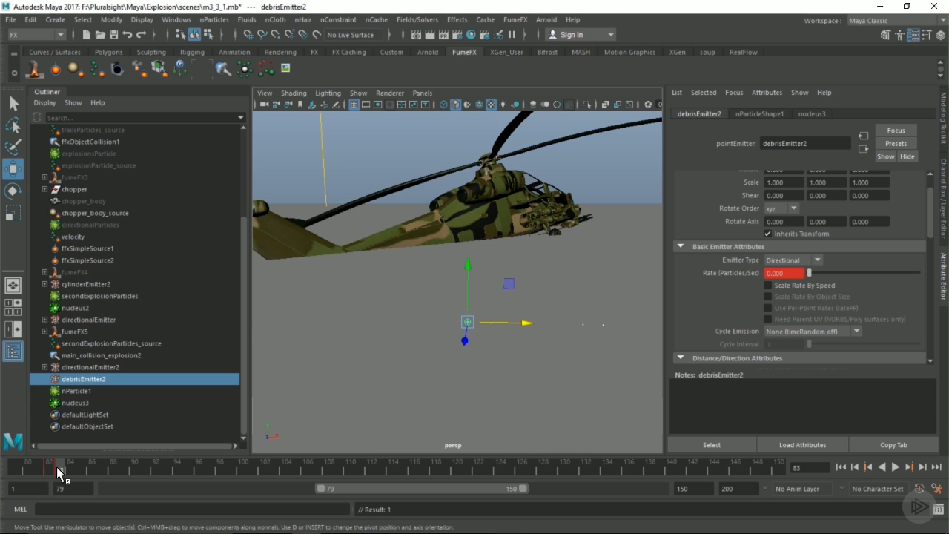
Return to frame 79 and set the debris emitter's direction to X 0, Y 1, Z 0.75 with a spread of 0.4
left_click(14, 465)
scroll(799, 272, "down", 4)
left_click(787, 291)
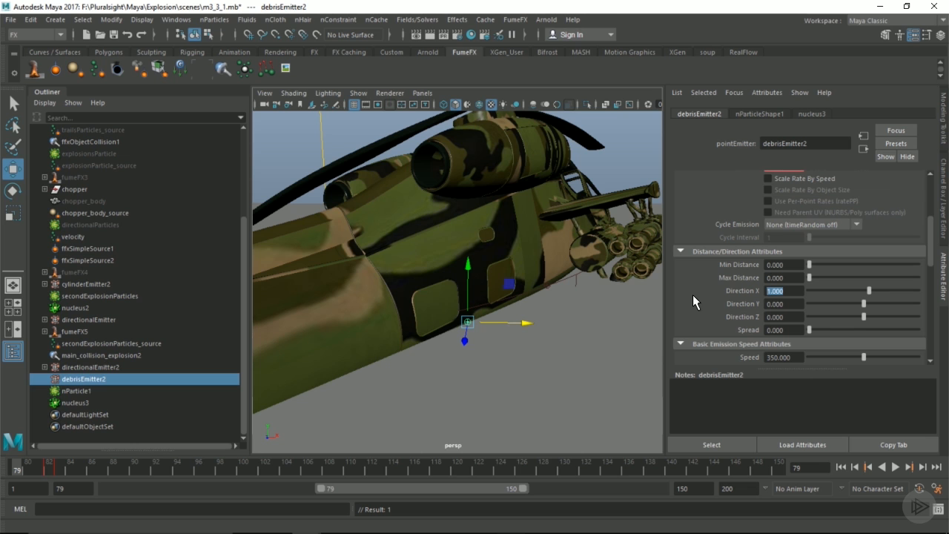
type("0")
key("Tab")
type("1")
key("Tab")
type(".75")
key("Tab")
type(".4")
key("Tab")
Set the debris emitter's emission speed to 650 and its speed random to 250
scroll(757, 284, "down", 2)
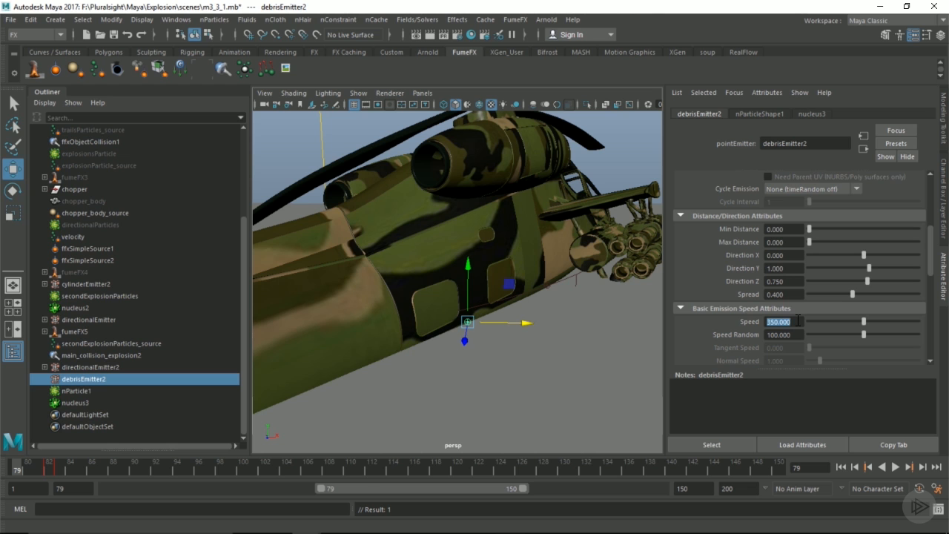
type("650")
key("Tab")
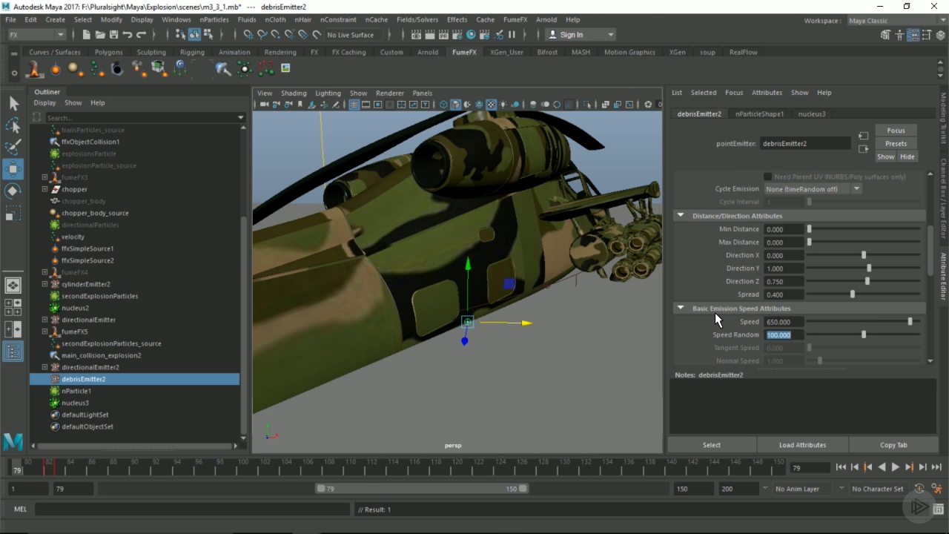
type("250")
key("Return")
scroll(774, 283, "down", 1)
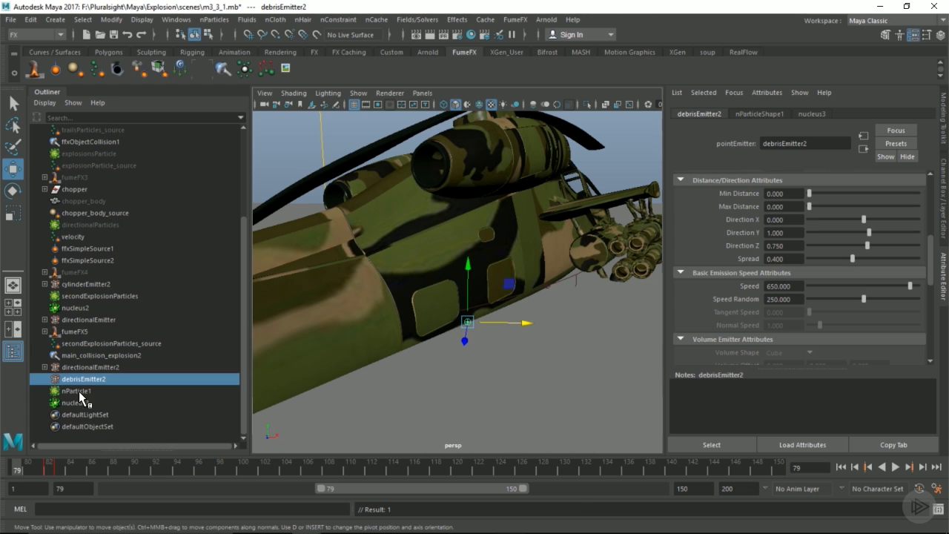
Give nParticle1 a random-range lifespan of 0.8 with a lifespan random of 0.2
left_click(79, 391)
left_click(803, 214)
left_click(787, 253)
key("Tab")
type(".8")
key("Tab")
type(".2")
key("Tab")
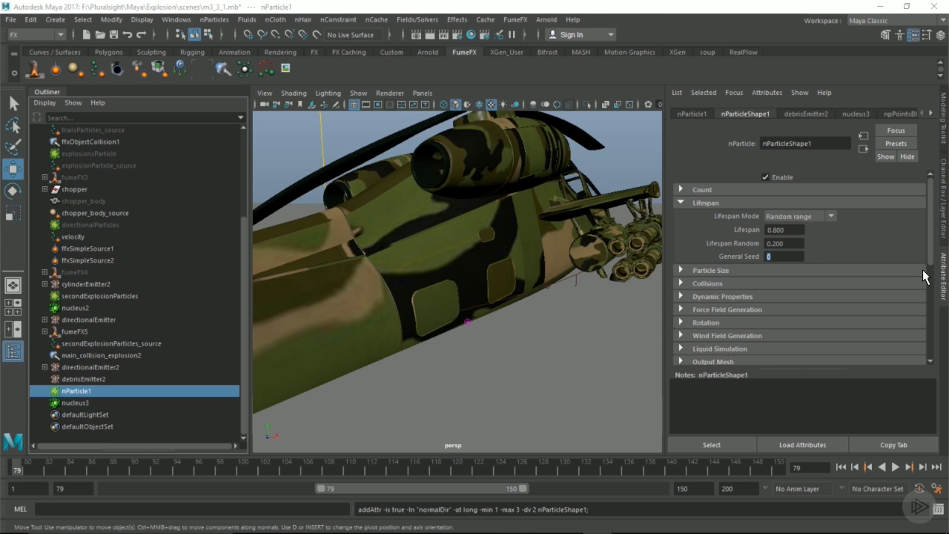
Set the particle render type of nParticle1 to Spheres
scroll(756, 235, "down", 3)
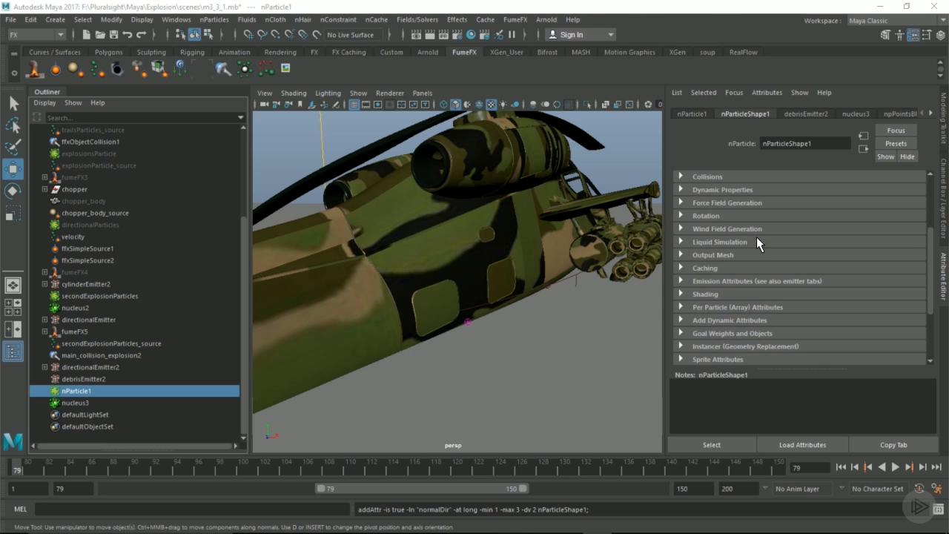
left_click(724, 293)
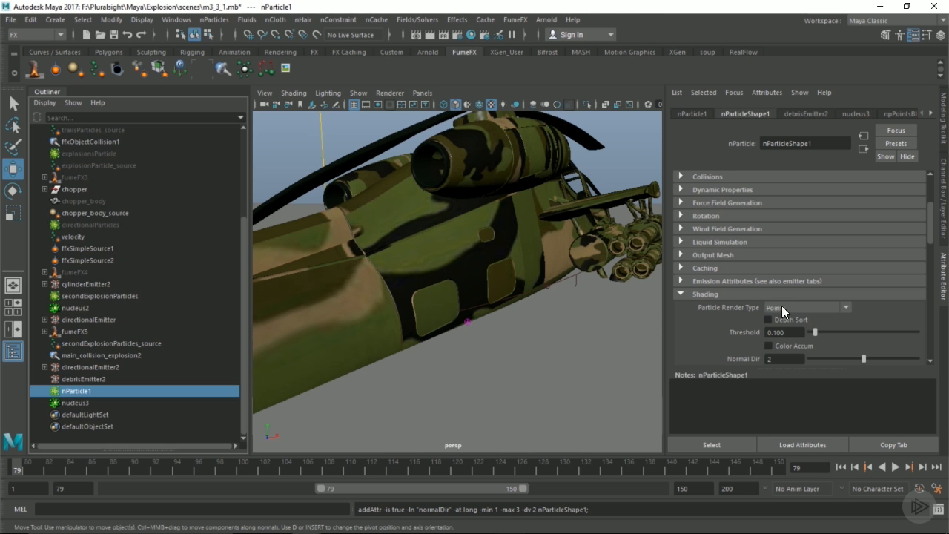
left_click(782, 306)
left_click(789, 367)
scroll(489, 251, "down", 7)
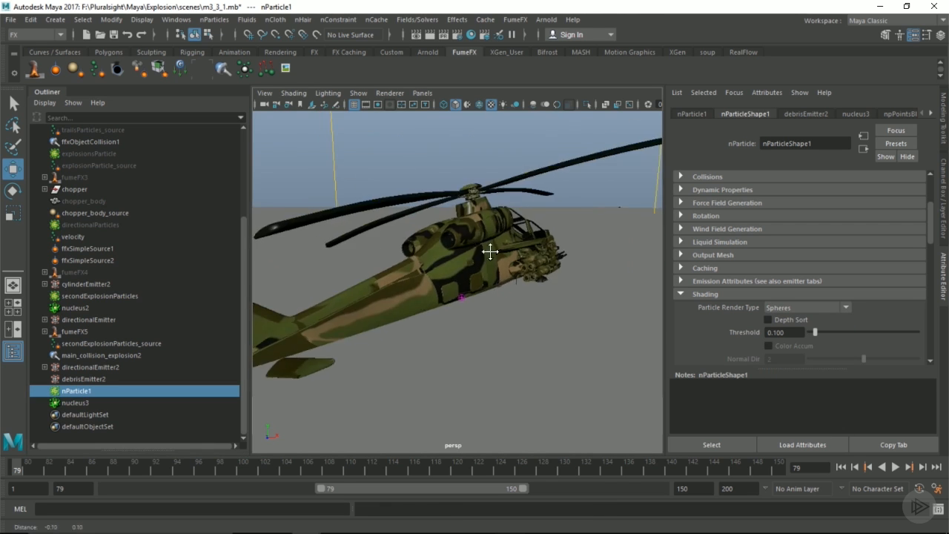
left_click_drag(478, 241, 461, 246, "alt")
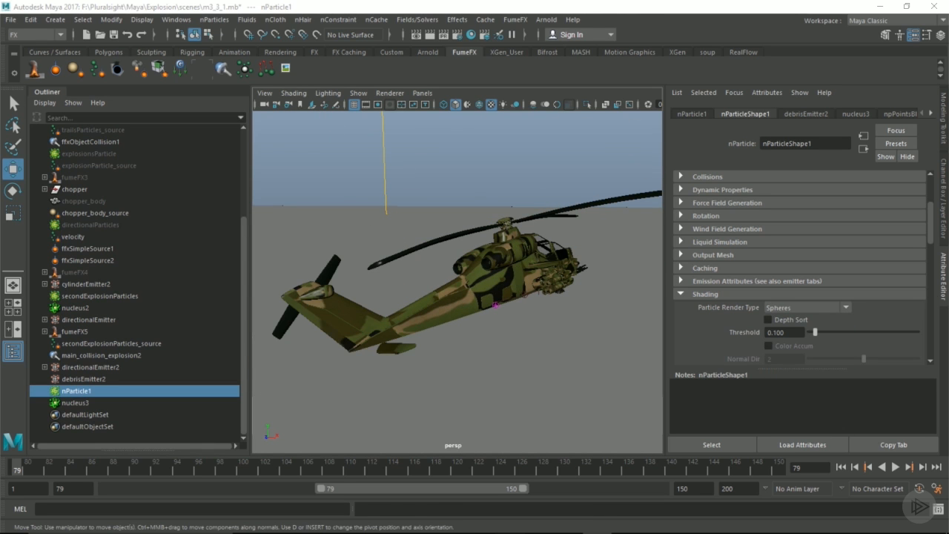
Increase the particle radius of nParticle1 to about 1.54
scroll(723, 233, "up", 3)
left_click(698, 271)
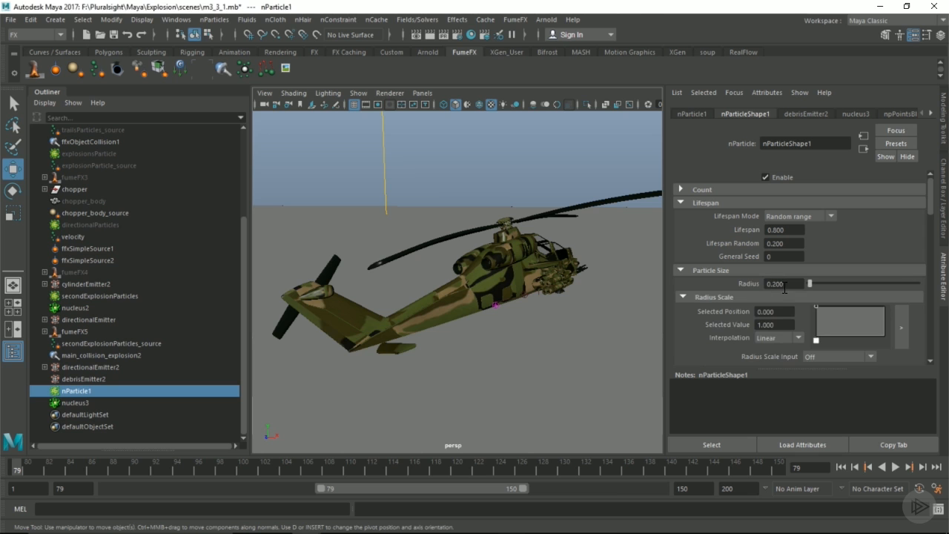
left_click_drag(810, 284, 817, 284)
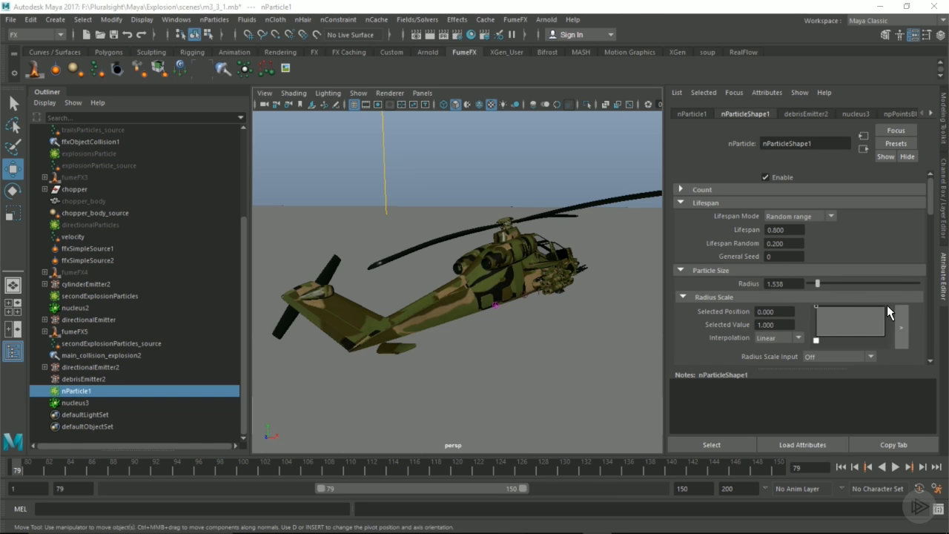
Set the Conserve value in nParticle1's dynamic properties to 0.9
scroll(743, 305, "down", 3)
left_click(710, 305)
scroll(712, 305, "down", 2)
left_click_drag(784, 321, 716, 311)
type("0.9")
key("Return")
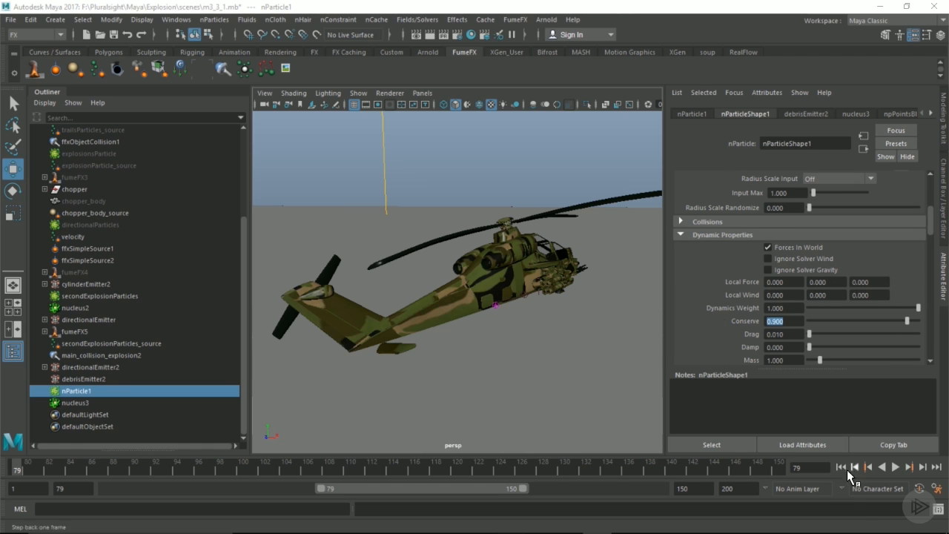
Play the simulation through to frame 94 and inspect how the debris particles fly away from the helicopter
left_click(895, 466)
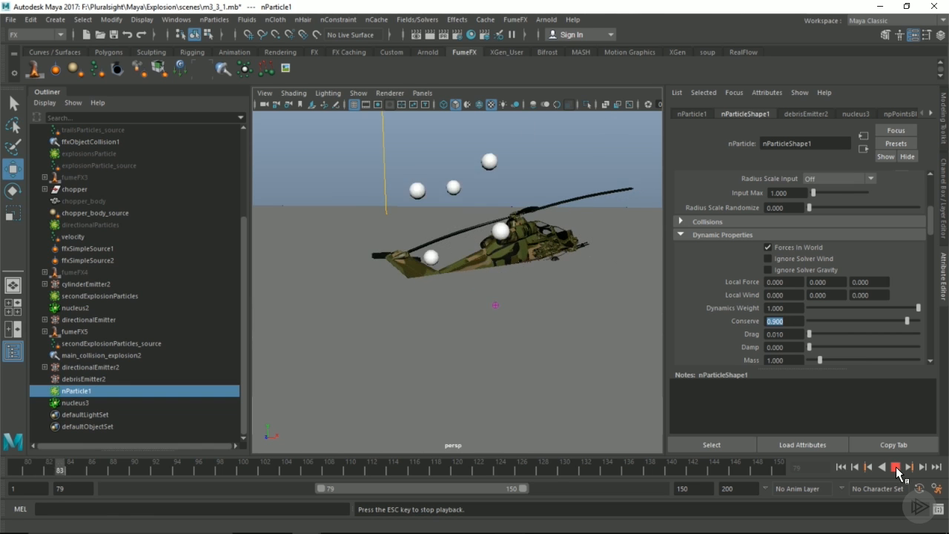
left_click(895, 466)
scroll(576, 295, "down", 8)
left_click_drag(578, 306, 546, 340)
left_click(895, 466)
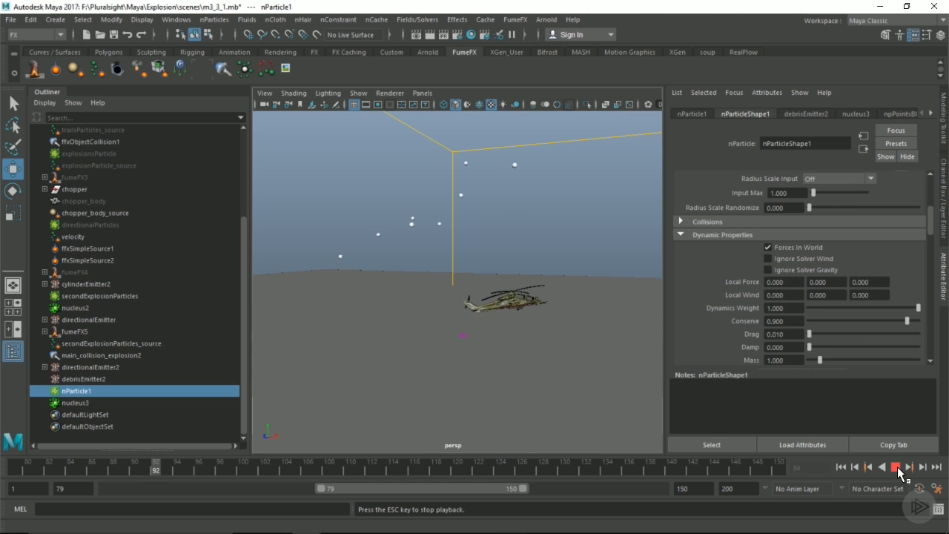
key("Escape")
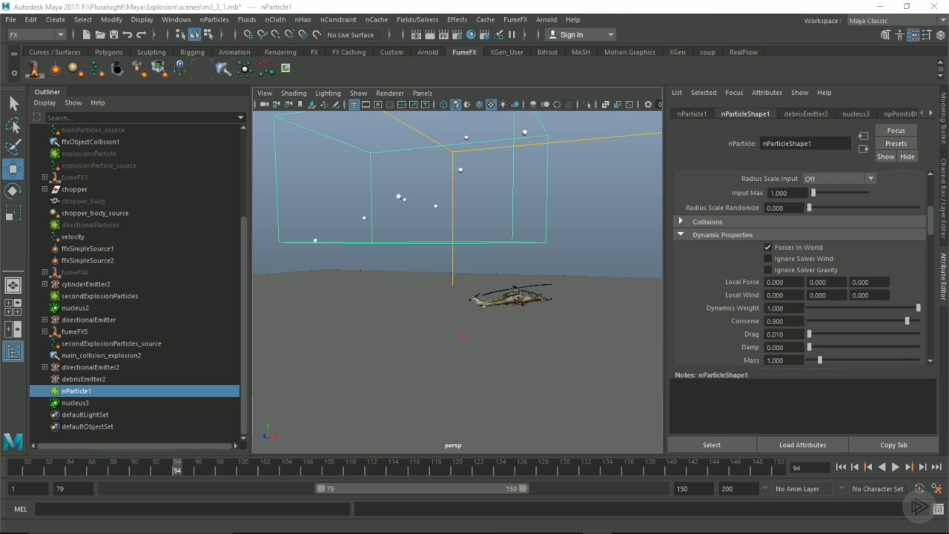
Build a three-entry colour ramp for nParticle1 with grey-brown ends and a dark brown middle
scroll(806, 309, "down", 10)
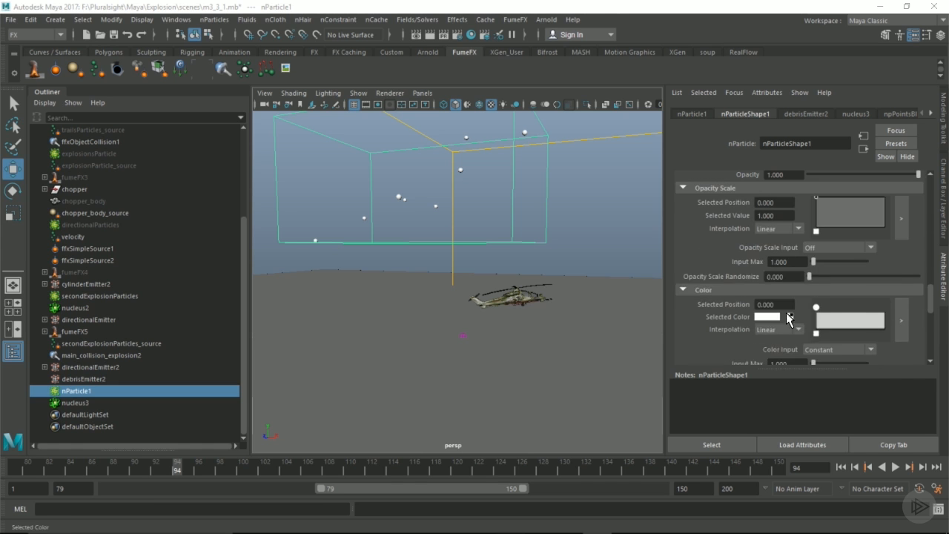
left_click(808, 312)
left_click(858, 325)
left_click(882, 318)
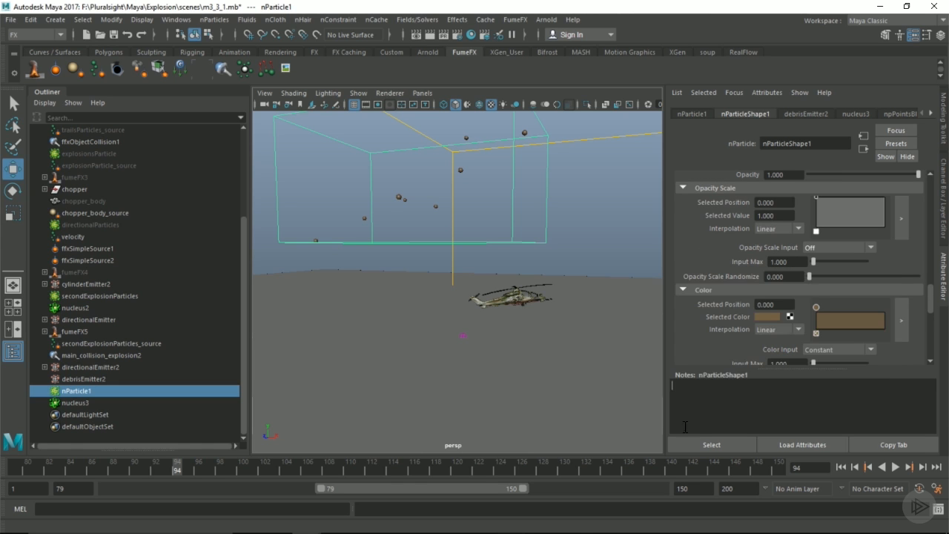
left_click(769, 316)
left_click(717, 412)
left_click_drag(717, 411, 706, 413)
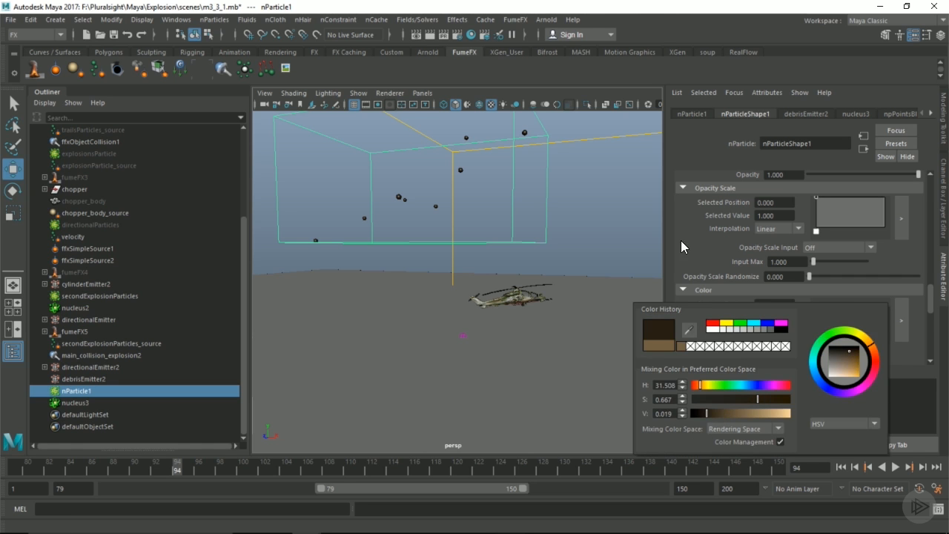
left_click(769, 317)
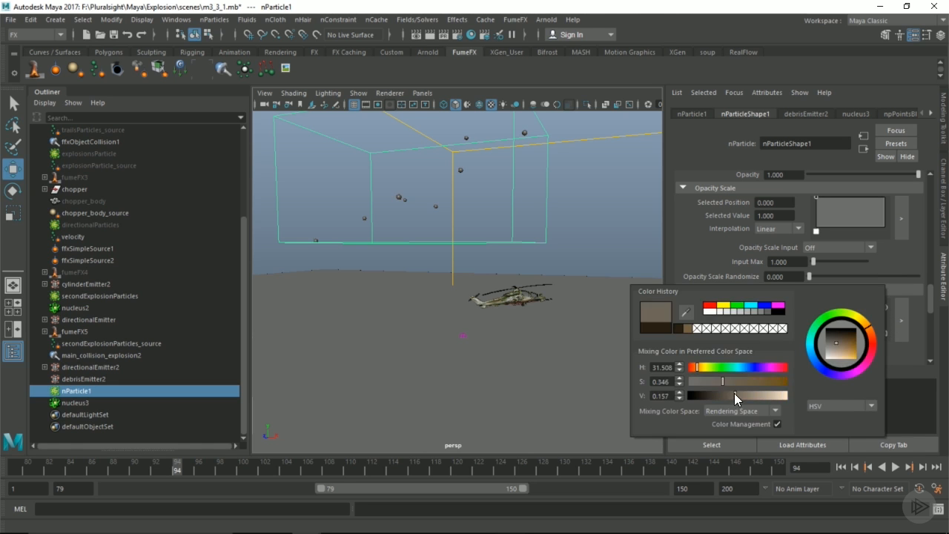
left_click(815, 306)
left_click(768, 316)
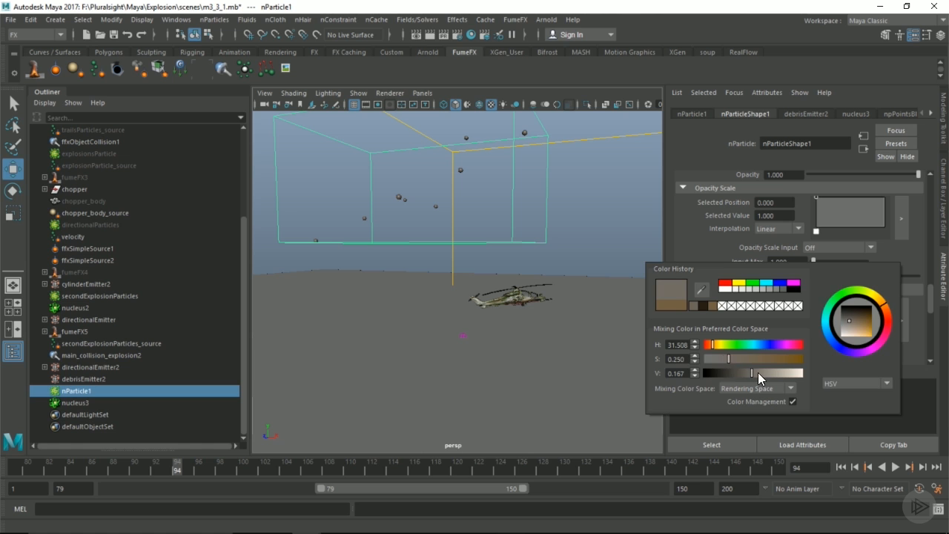
left_click(847, 315)
Set nParticle1's colour input to Randomized ID with a colour randomize of 1
scroll(839, 299, "down", 3)
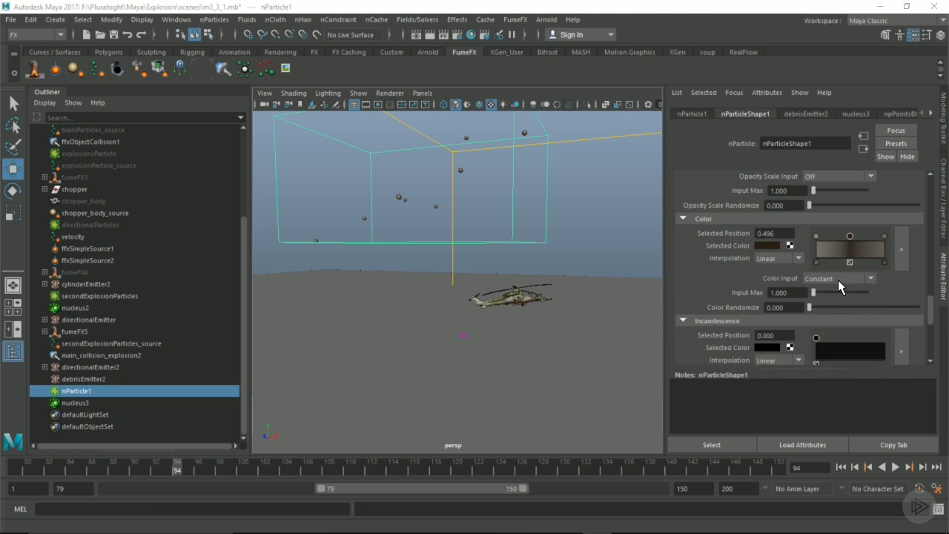
left_click(837, 277)
left_click(833, 357)
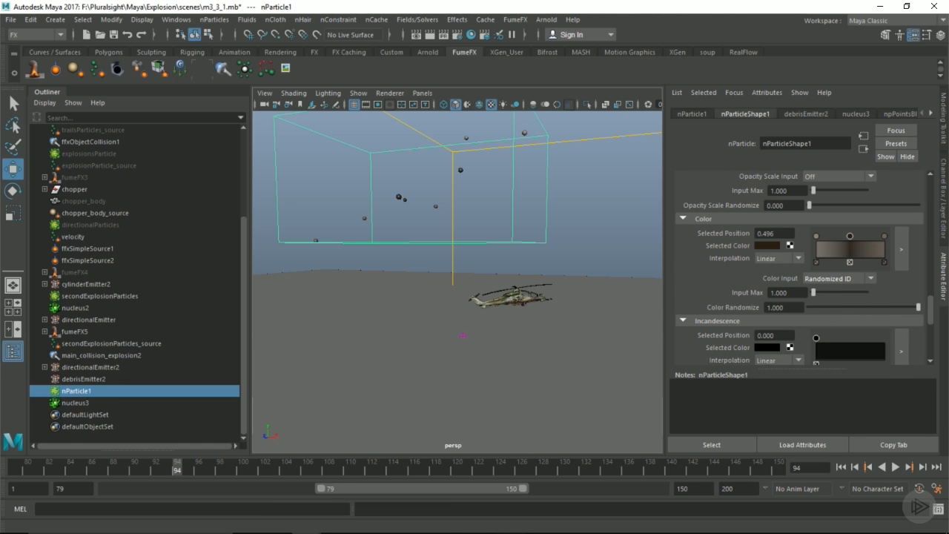
Return to frame 79 and parent-constrain the debris emitter to the helicopter body
left_click(17, 471)
left_click_drag(461, 342, 501, 346, "alt")
right_click_drag(501, 345, 512, 373, "alt")
left_click_drag(513, 373, 470, 366, "alt")
middle_click_drag(470, 366, 439, 308, "alt")
left_click(423, 331)
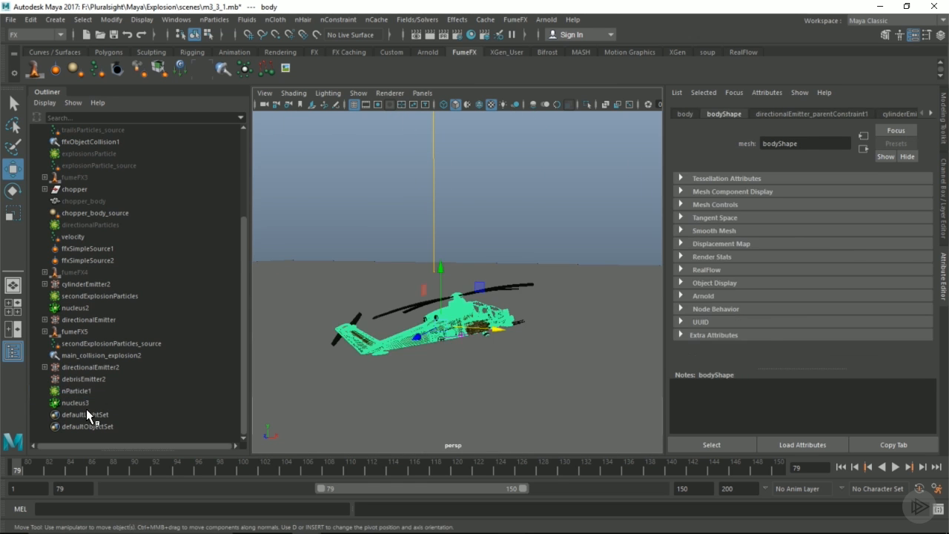
left_click(83, 379)
key("space")
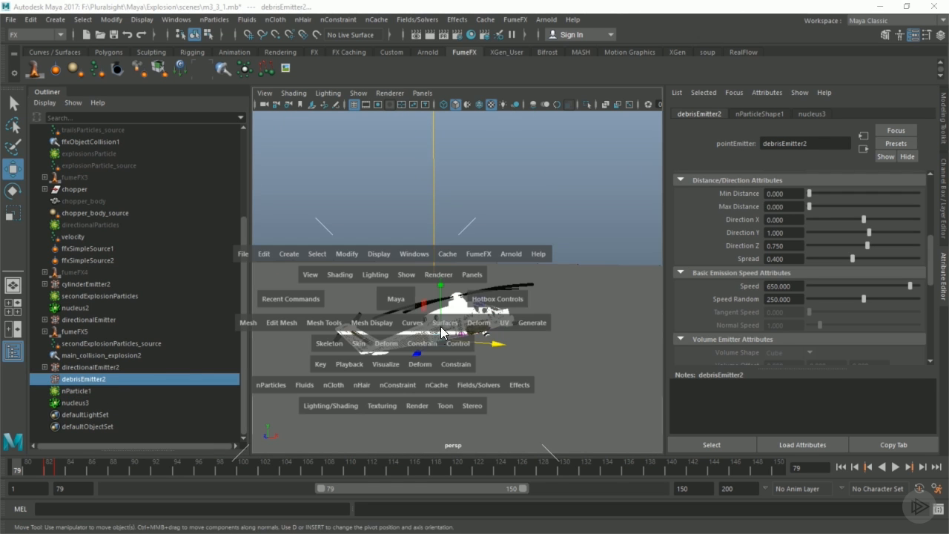
left_click(433, 338)
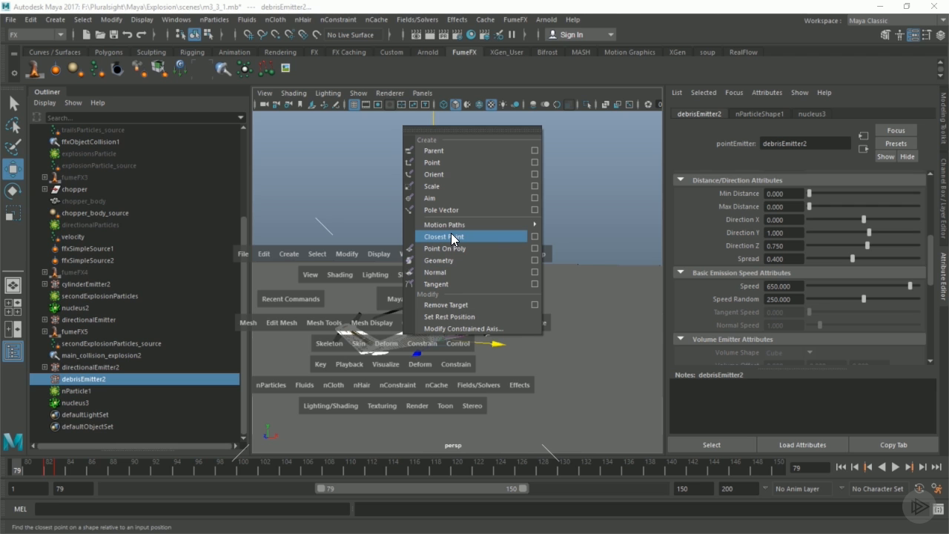
left_click(450, 151)
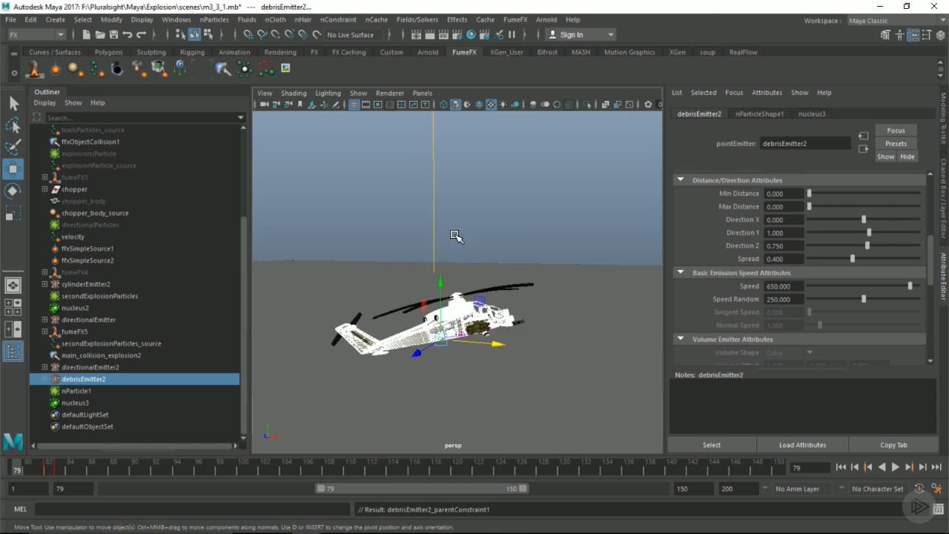
Clear the selection, play the constrained debris emission to frame 85, and return to the start of the playback range
left_click(513, 196)
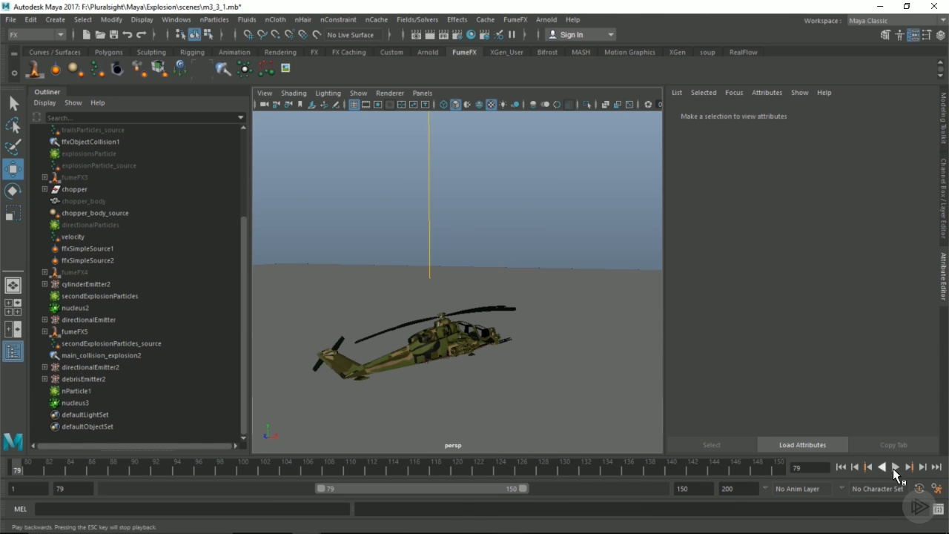
left_click(894, 466)
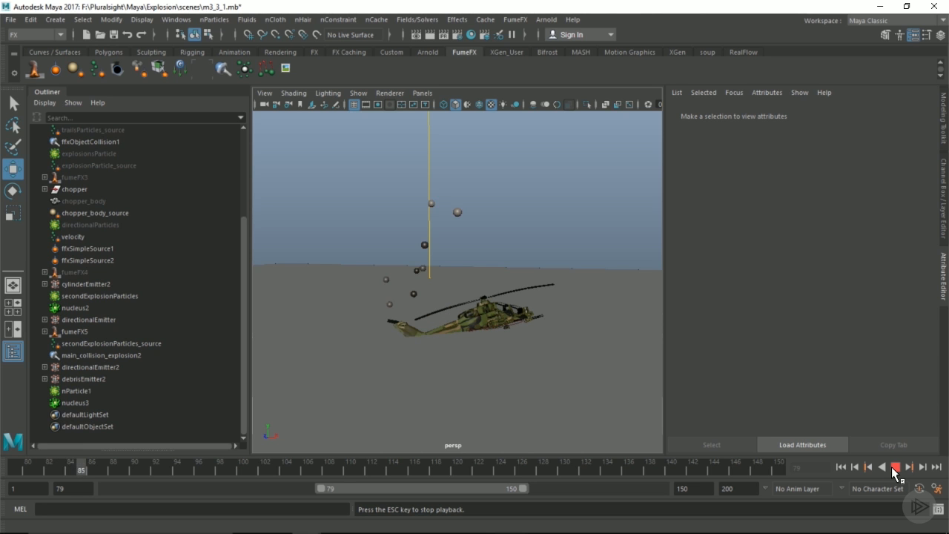
left_click(893, 467)
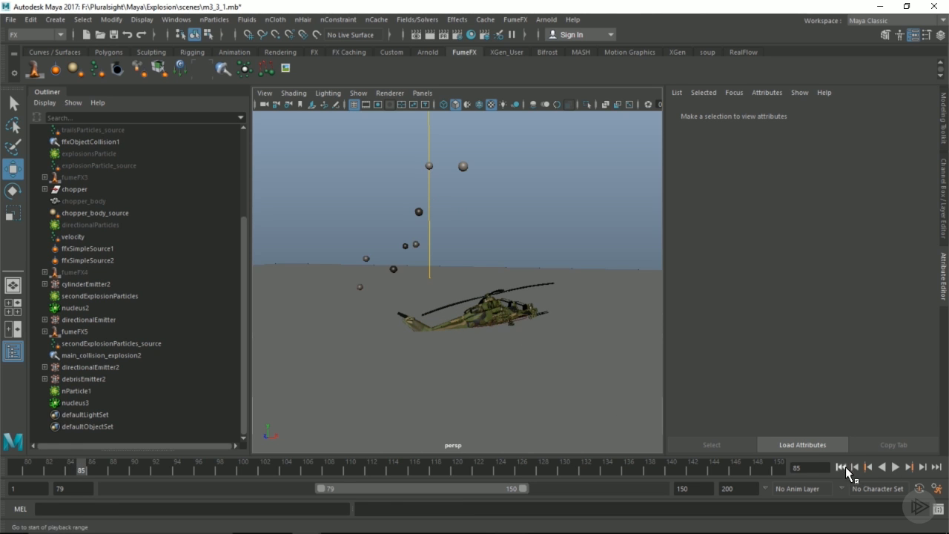
left_click(841, 466)
Hide the fumeFX5 container and play the debris emission from frame 79
left_click(85, 331)
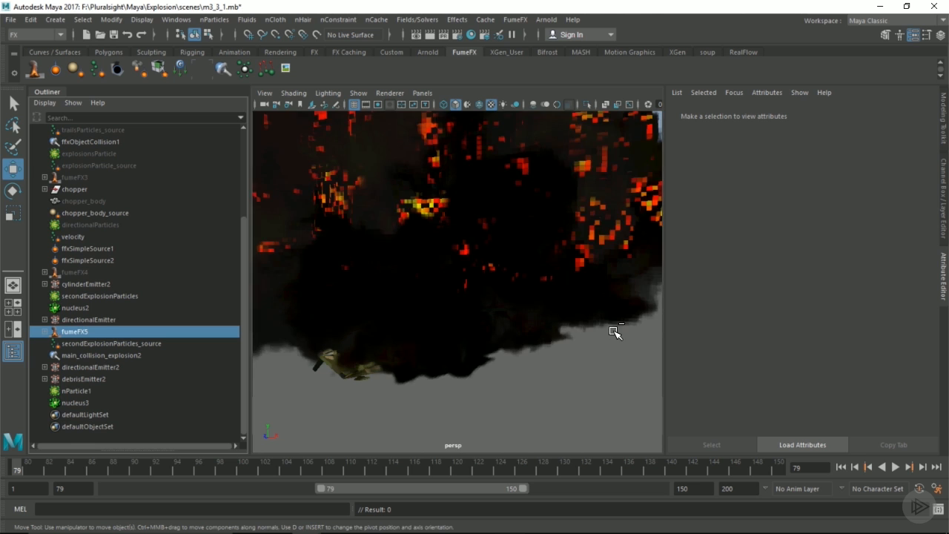
key("ctrl+h")
scroll(589, 349, "down", 3)
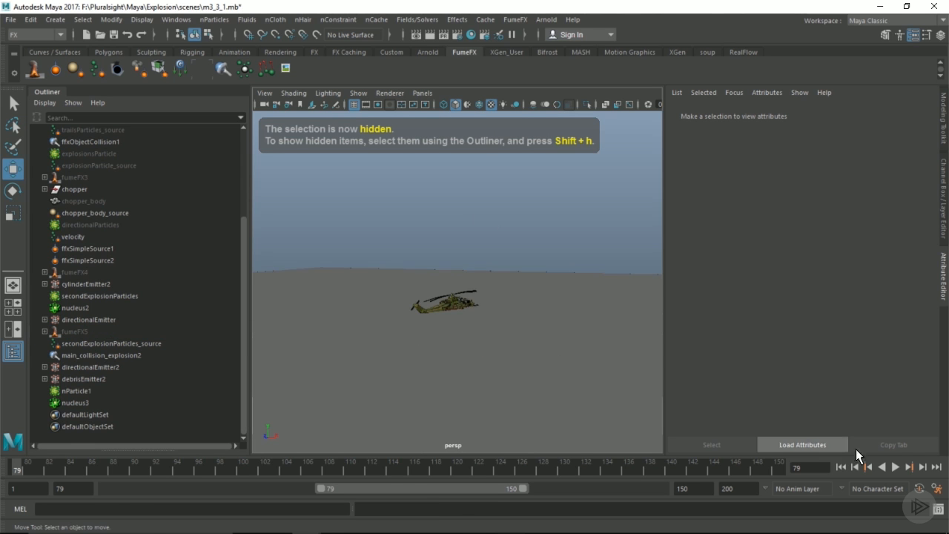
left_click(896, 466)
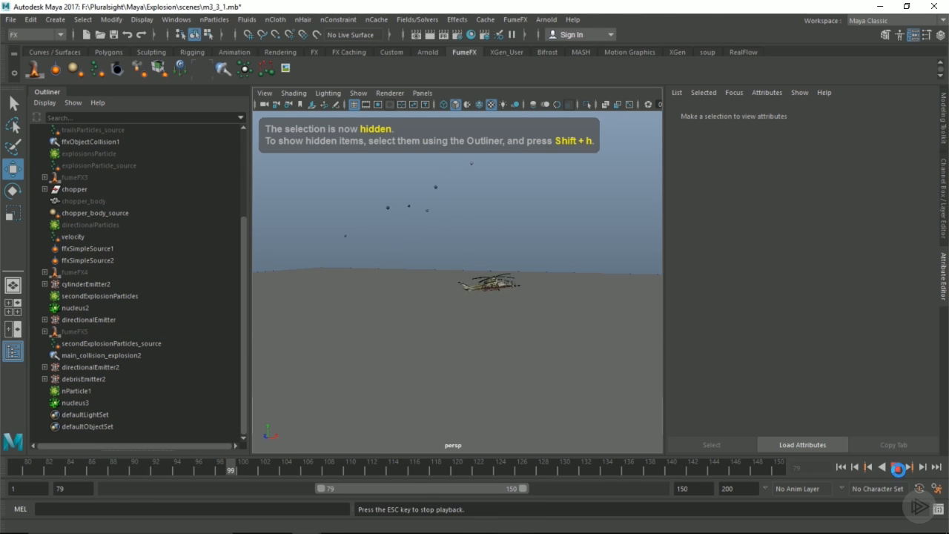
left_click(897, 466)
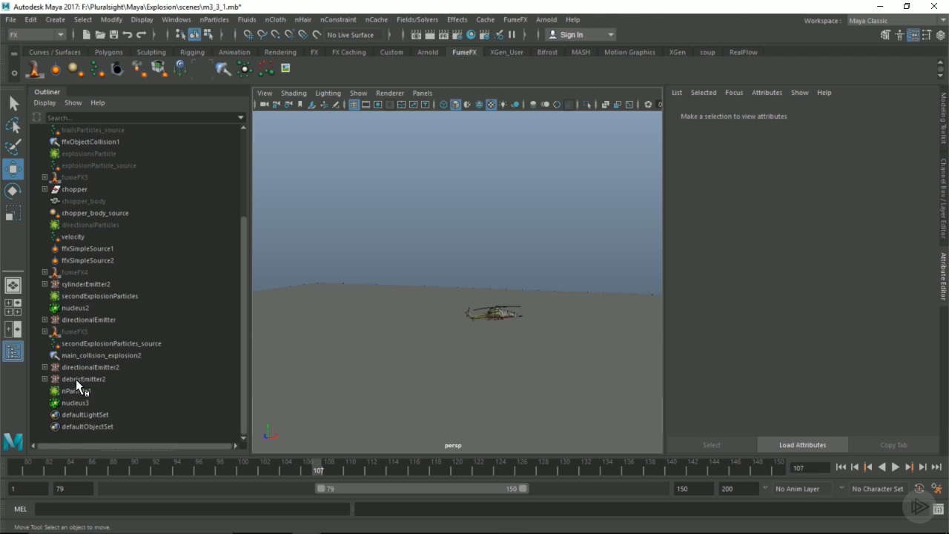
left_click(895, 467)
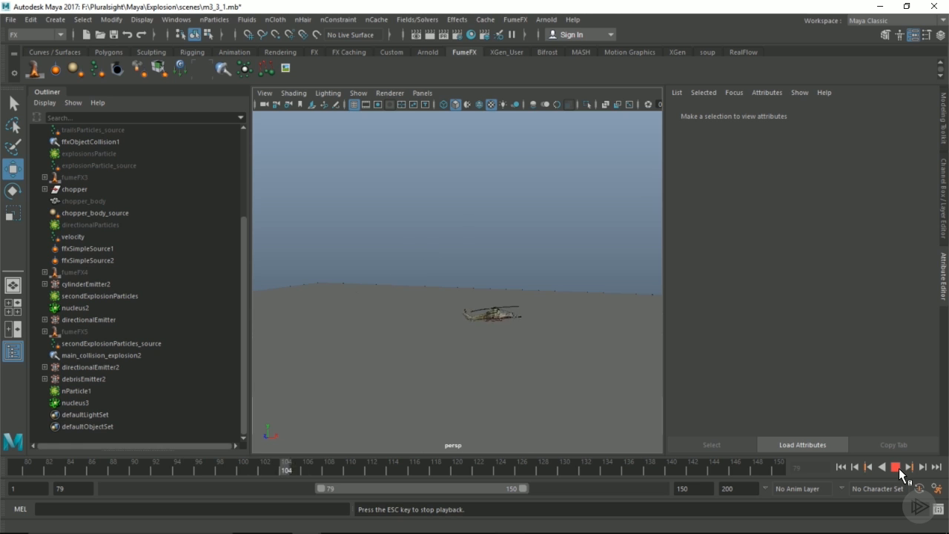
left_click(897, 467)
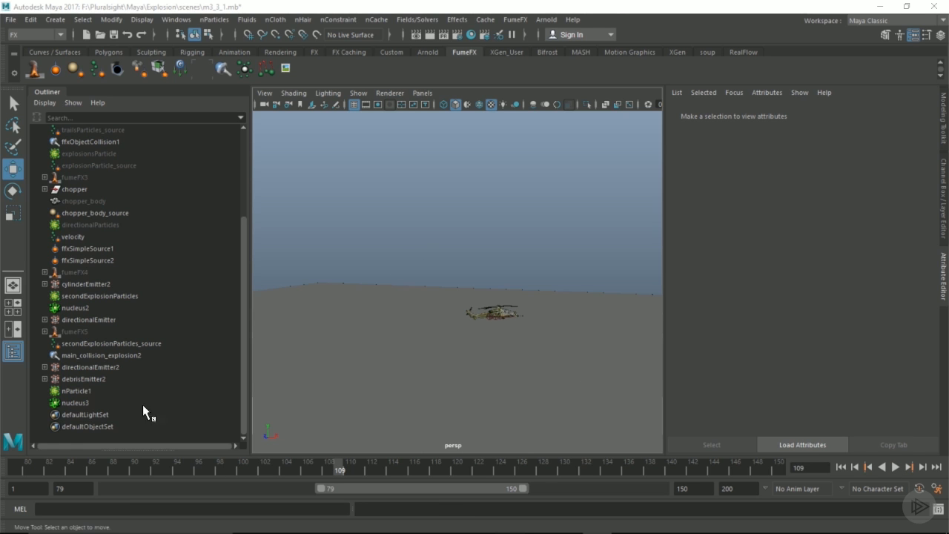
Rename nParticle1 as debris
double_click(77, 390)
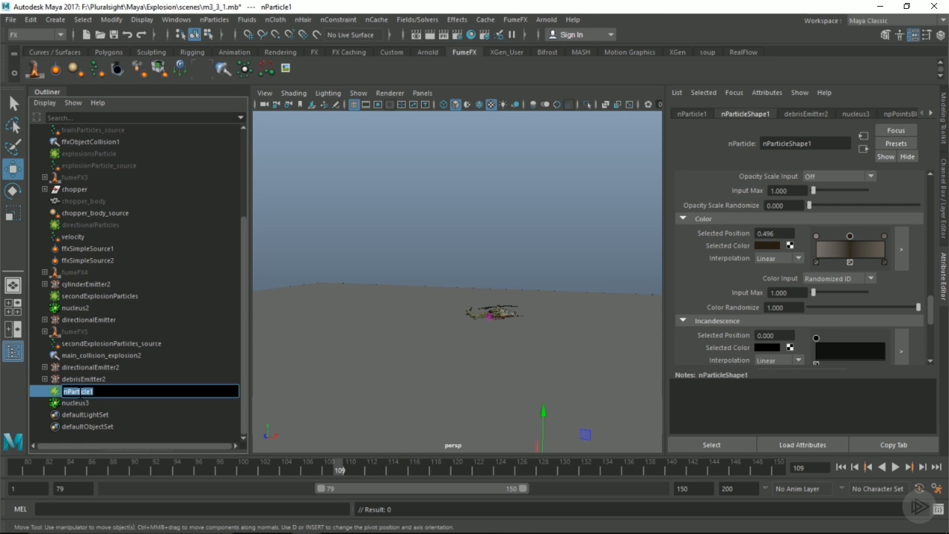
type("debris")
key("Return")
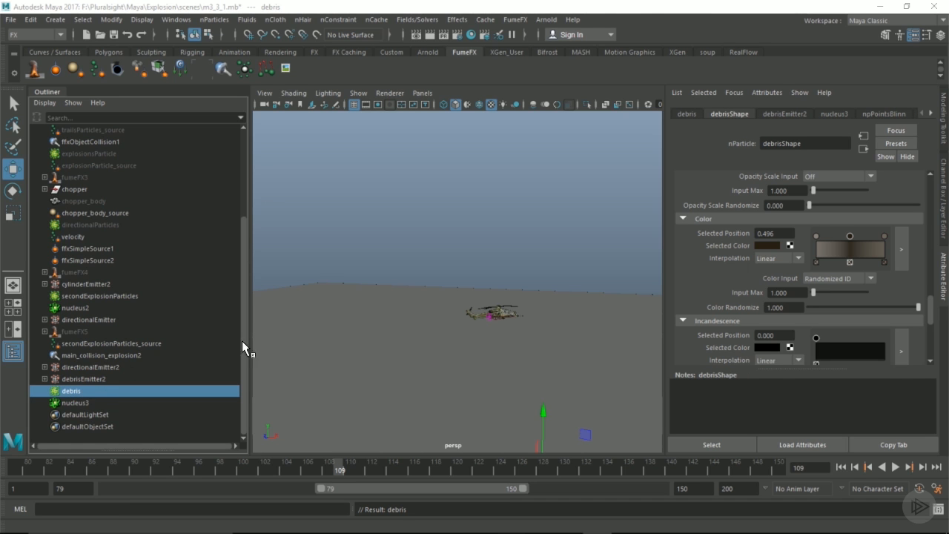
Create an nCache for the debris particles as one mcx file over the Time Slider range, evaluated every 0.5 frames
left_click(376, 19)
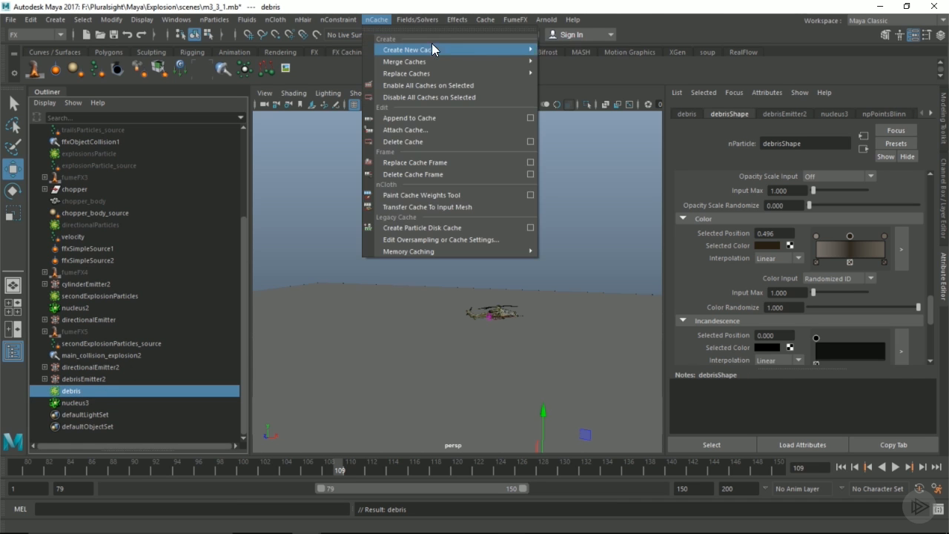
mouse_move(425, 40)
left_click(621, 59)
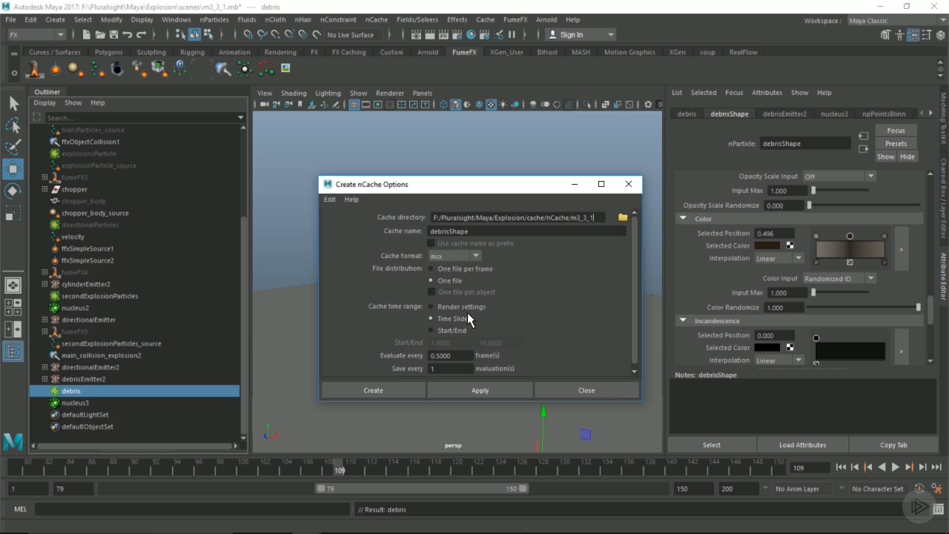
left_click(398, 387)
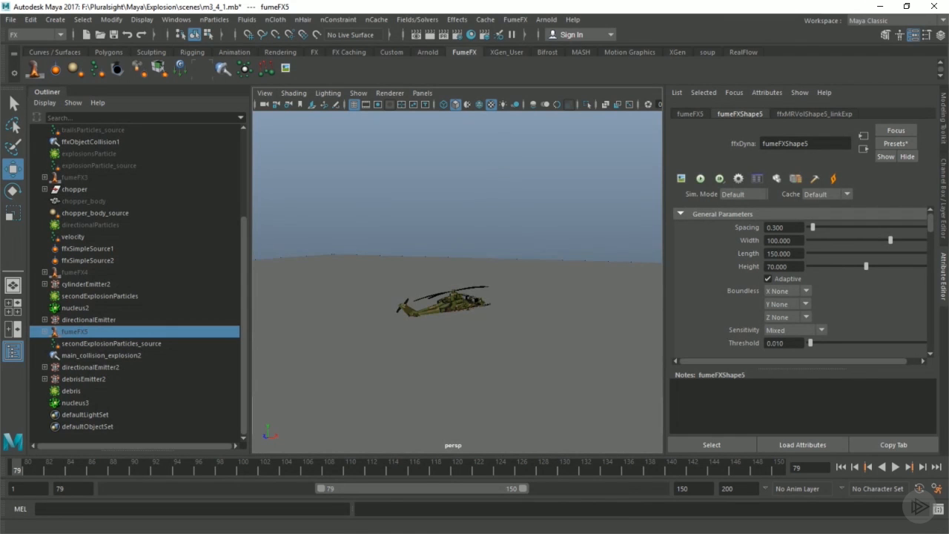
Create a FumeFX particle source and attach the debris particles to it
left_click_drag(25, 468, 6, 471)
left_click(97, 69)
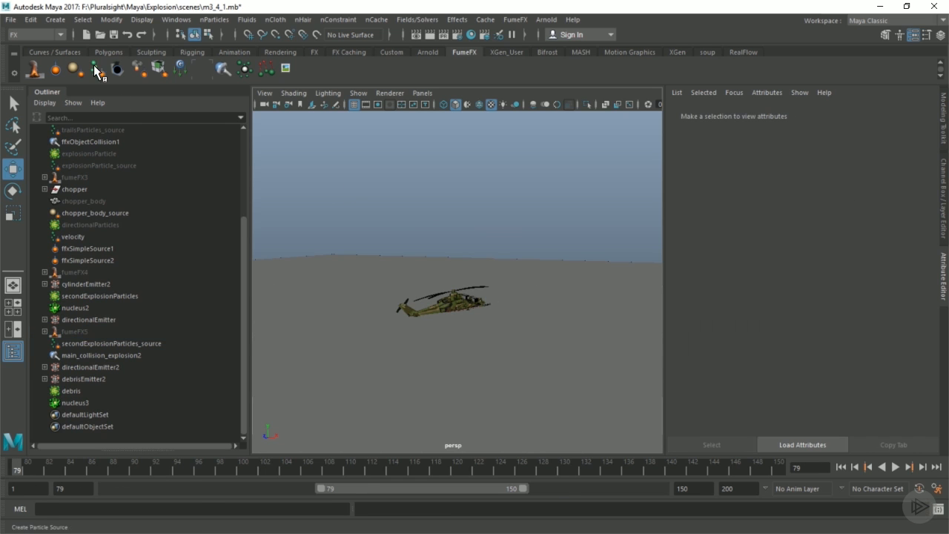
left_click(82, 393)
left_click(85, 413, "ctrl")
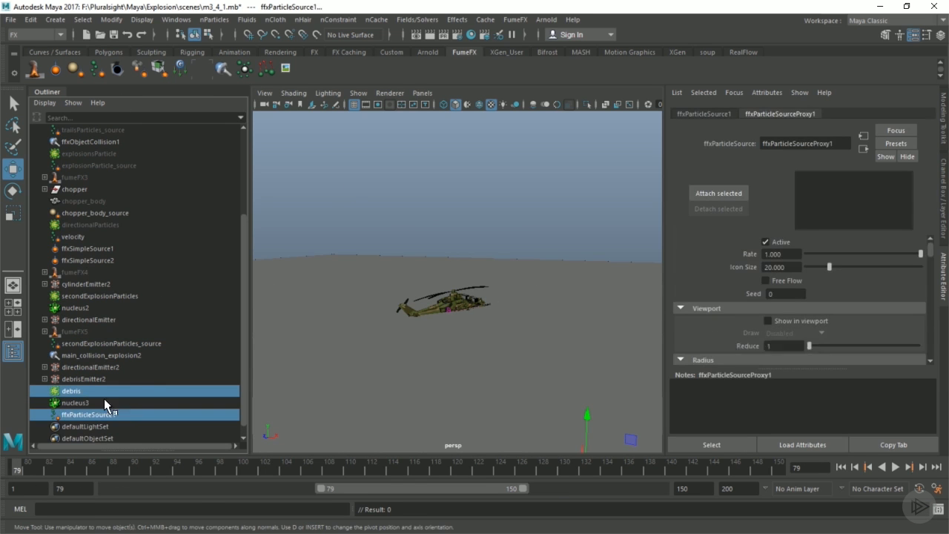
left_click(717, 194)
key("f")
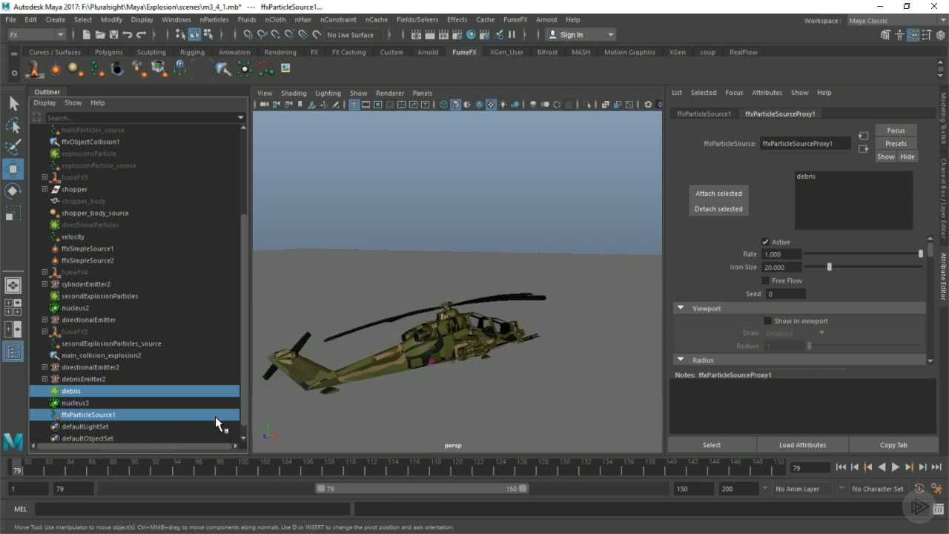
Enable Show in viewport for the new particle source and check its radii in wireframe display up to frame 95
mouse_move(57, 463)
left_mouse_down()
mouse_move(114, 466)
mouse_move(81, 466)
left_mouse_up()
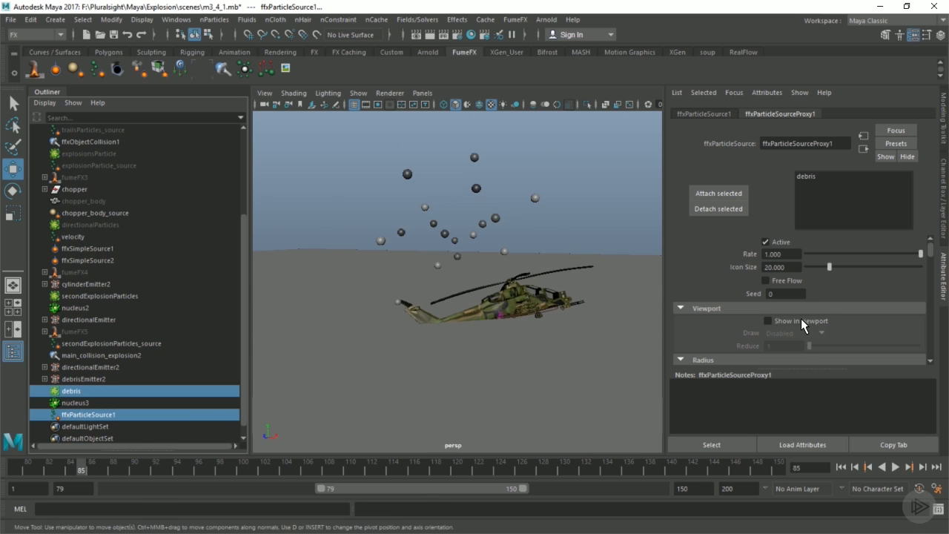
left_click(767, 321)
key("4")
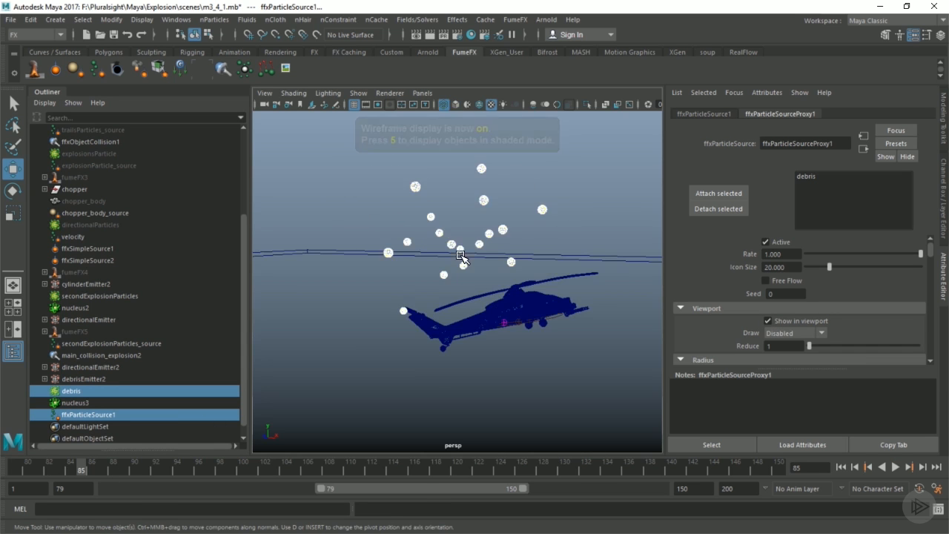
key("alt+v")
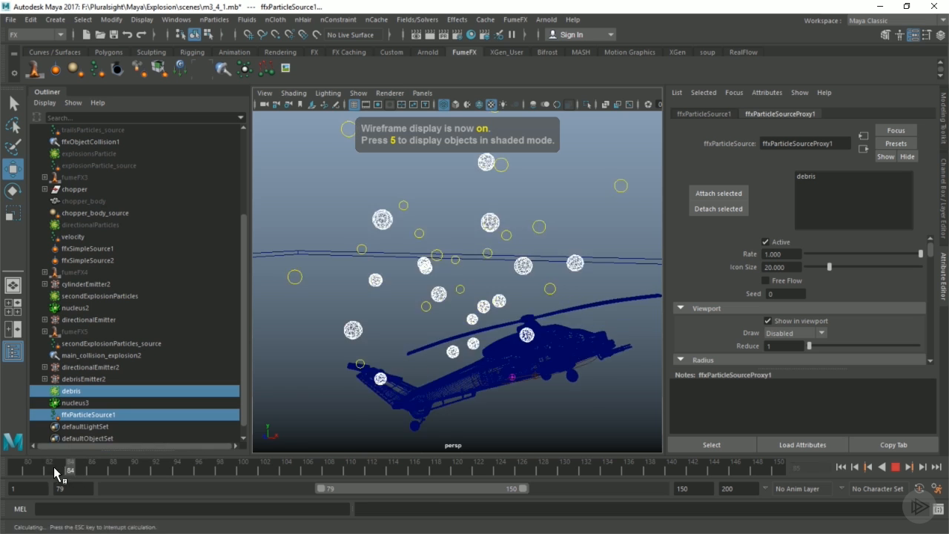
left_click(107, 466)
scroll(381, 311, "down", 3)
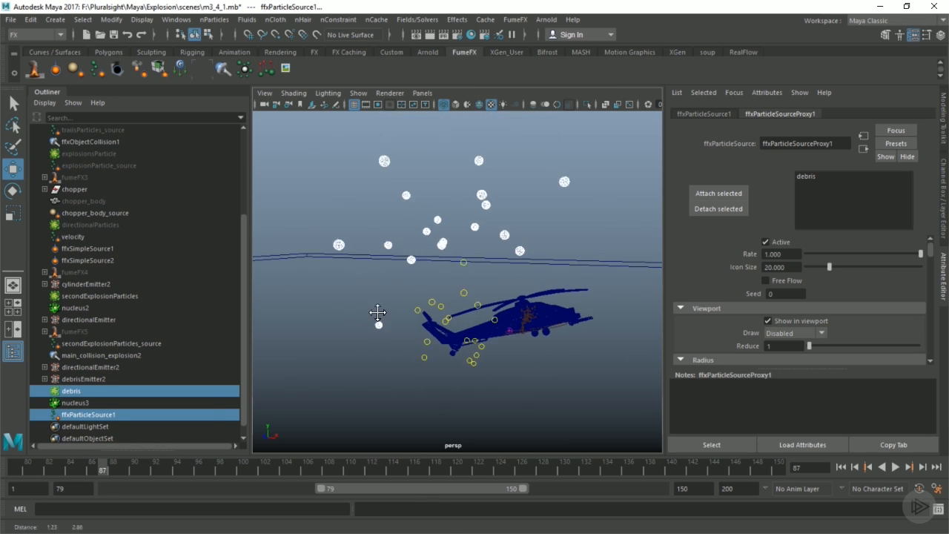
left_click_drag(109, 470, 190, 470)
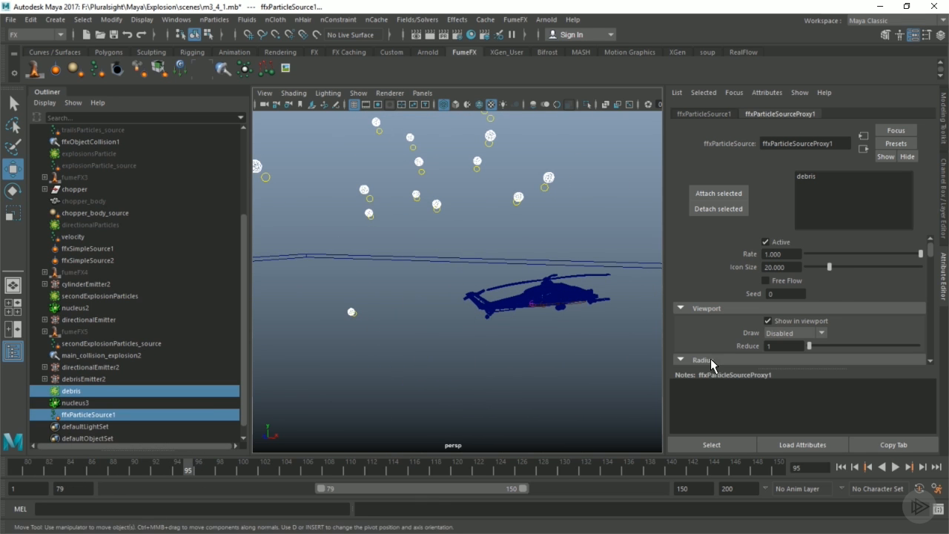
Set the particle source's radius to 0.2 and check the debris through frame 98
scroll(788, 284, "down", 3)
double_click(774, 302)
scroll(476, 218, "down", 3)
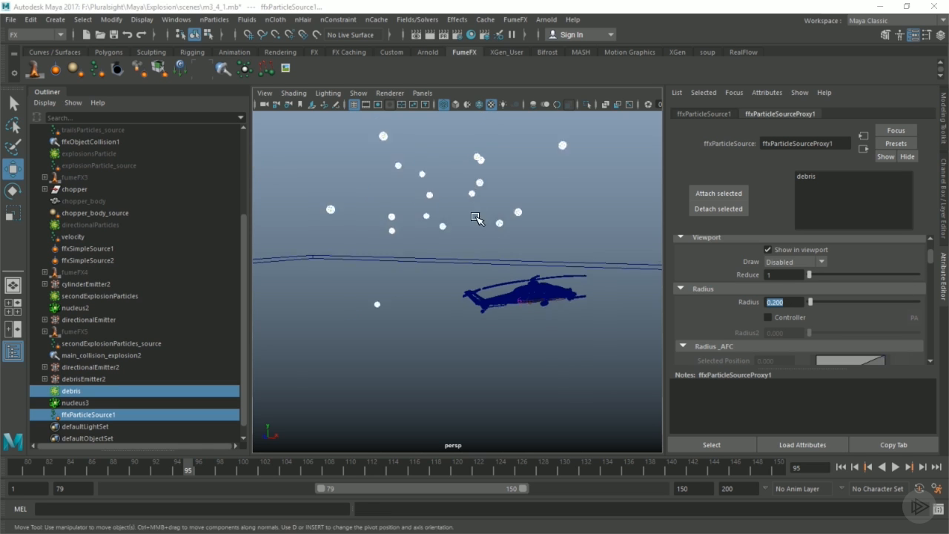
left_click_drag(476, 218, 495, 227, "alt")
scroll(495, 227, "up", 2)
key("alt+v")
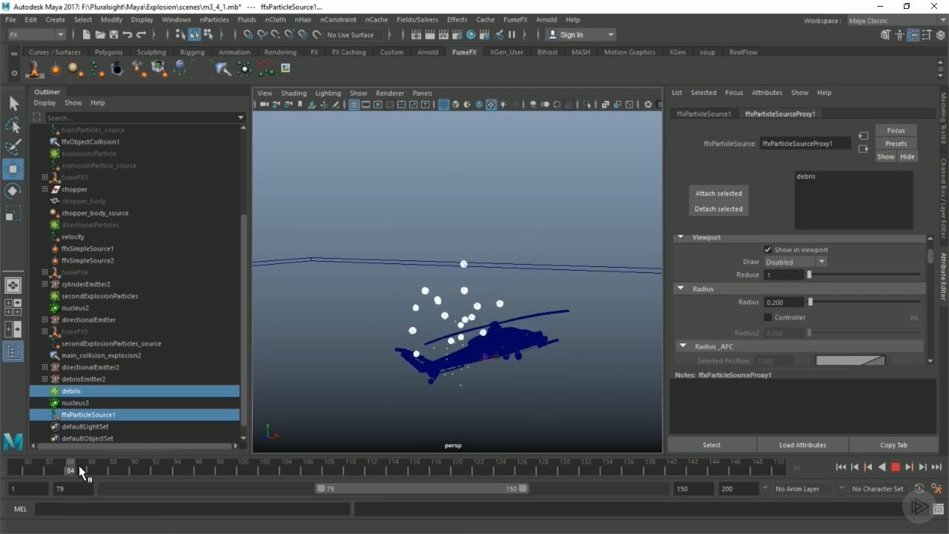
key("alt+v")
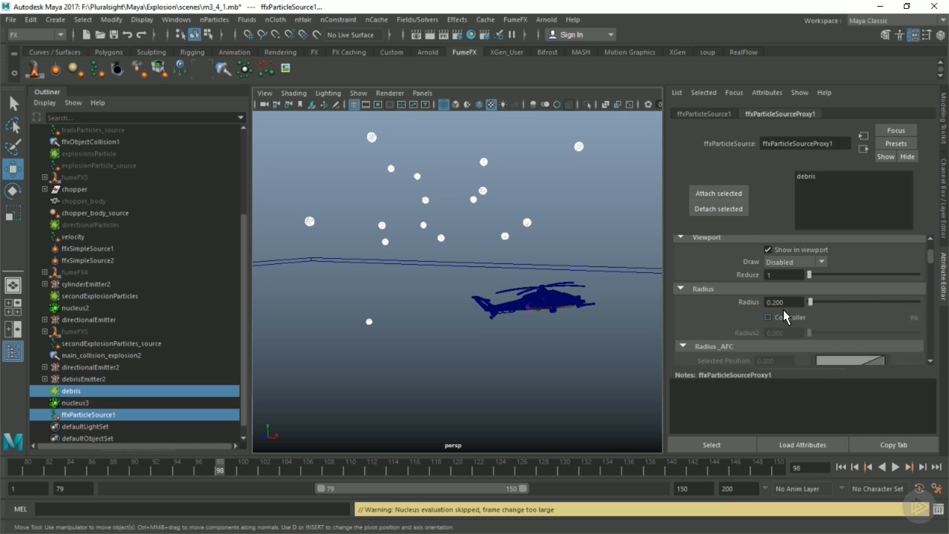
Enable the radius controller, set Radius2 to 0.2 and check the result through frame 101
left_click(784, 316)
left_click(913, 314)
left_click(913, 320)
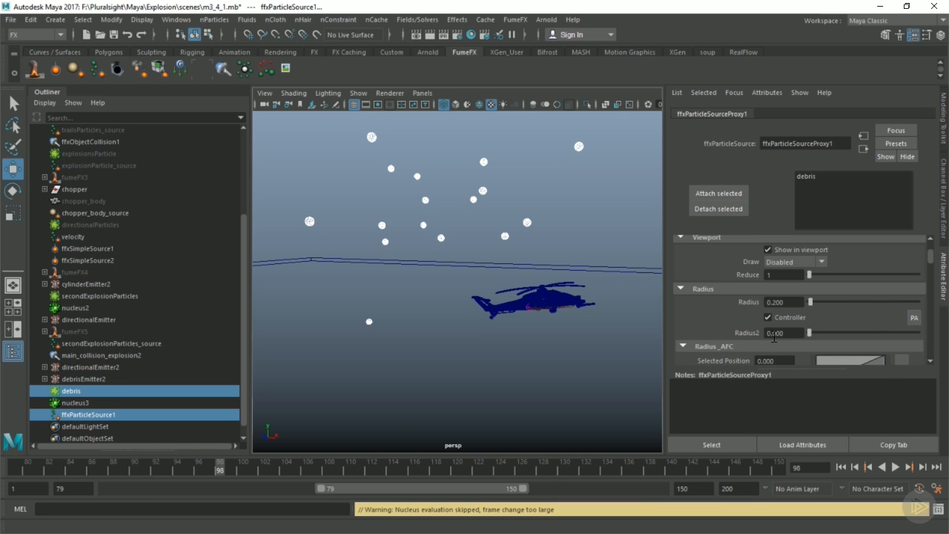
type("0.2")
key("Return")
left_click(29, 468)
key("alt+v")
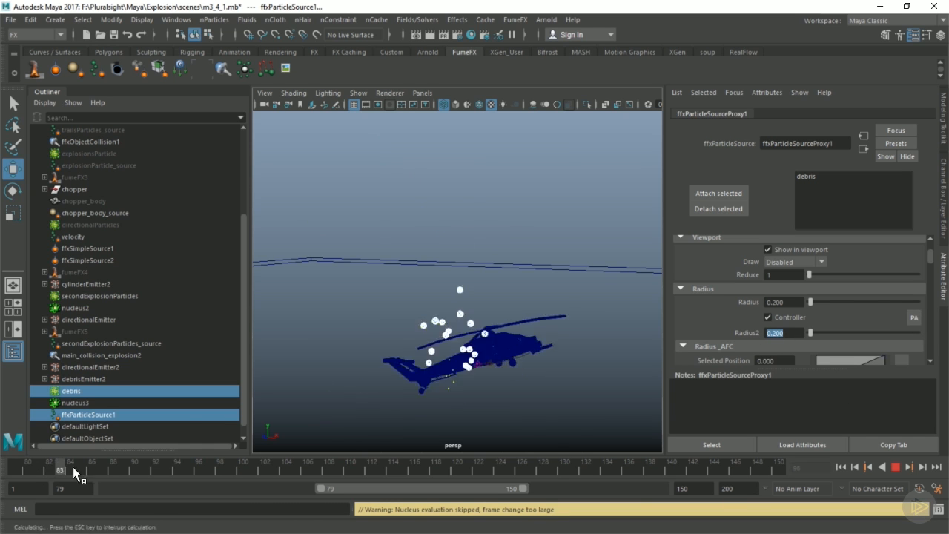
key("alt+v")
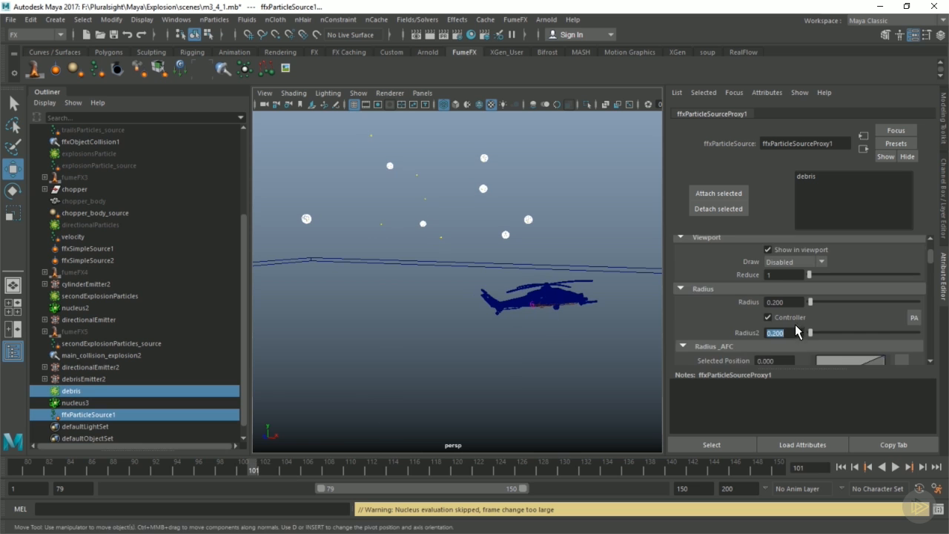
Set the particle source's velocity multiplier amount to 0.1
scroll(799, 324, "down", 2)
scroll(801, 323, "down", 2)
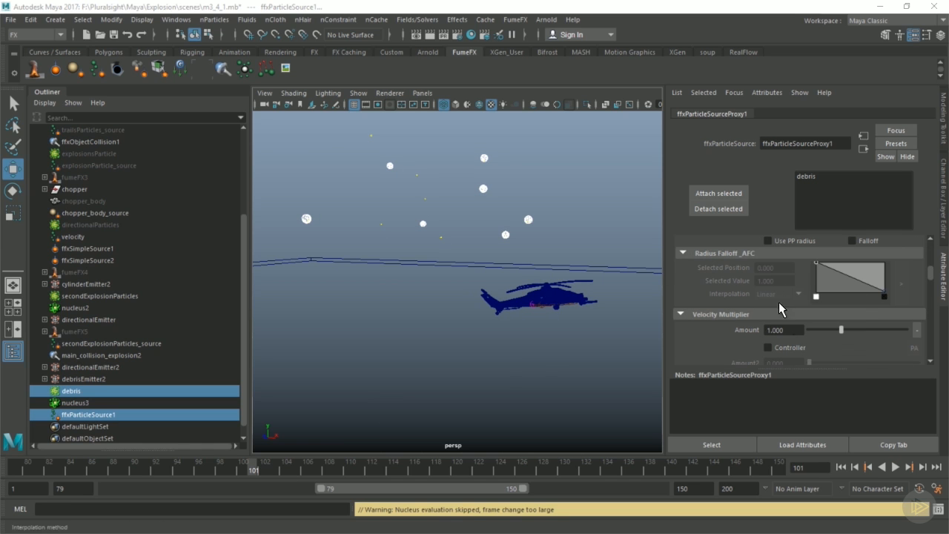
left_click_drag(792, 331, 718, 330)
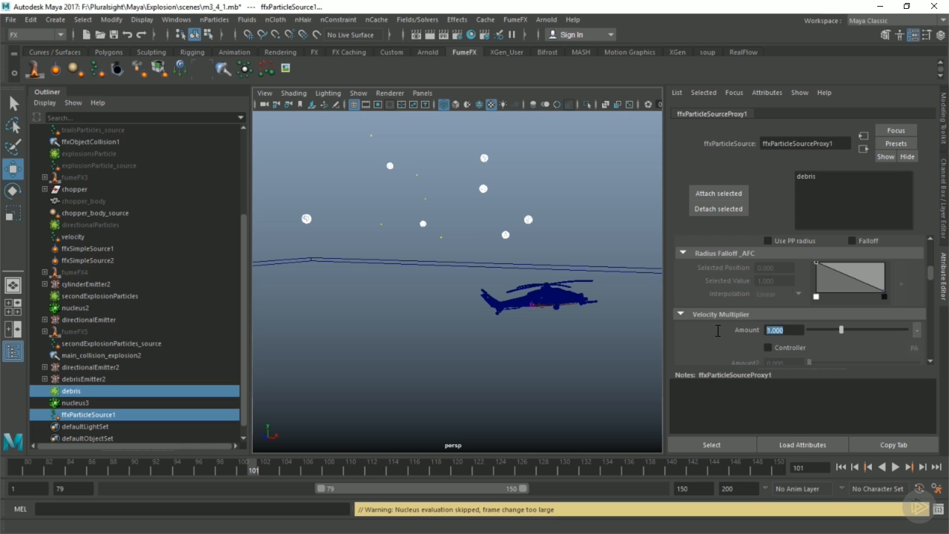
type("0.1")
key("Return")
Set the particle source's fuel and temperature types to Disabled
scroll(745, 292, "down", 5)
left_click(784, 286)
left_click(781, 296)
scroll(778, 307, "down", 5)
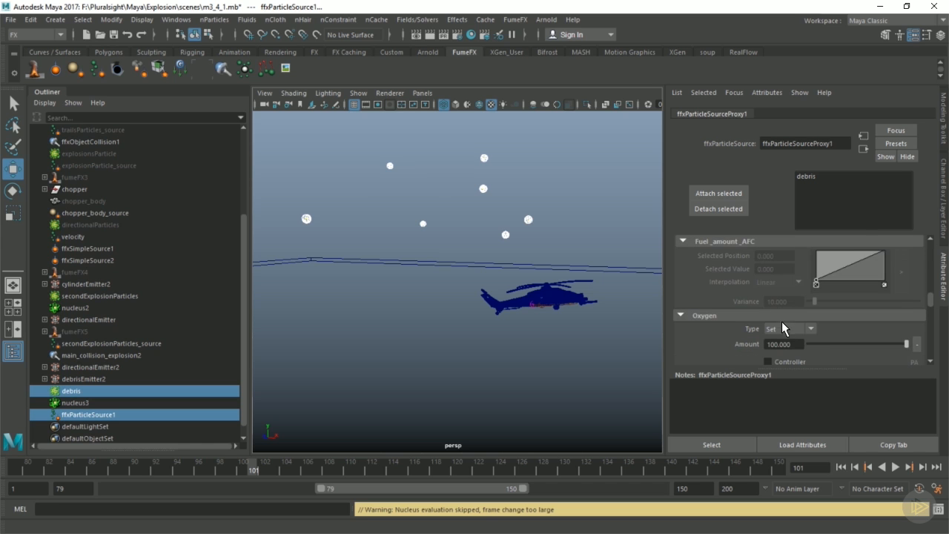
scroll(781, 326, "down", 2)
left_click(780, 336)
left_click(778, 356)
middle_click_drag(464, 260, 495, 275, "alt")
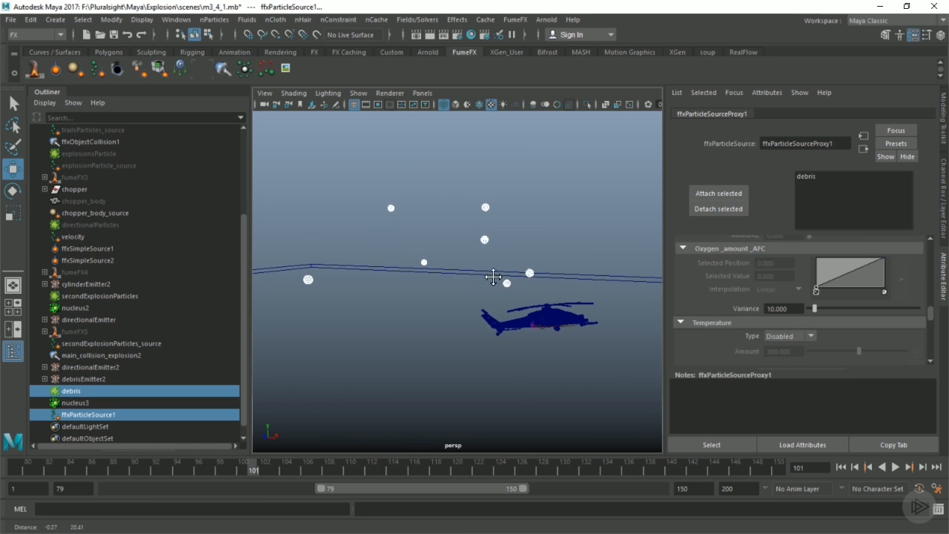
Set the particle source's color type to Set and enable Use Rgb PP
scroll(921, 329, "down", 5)
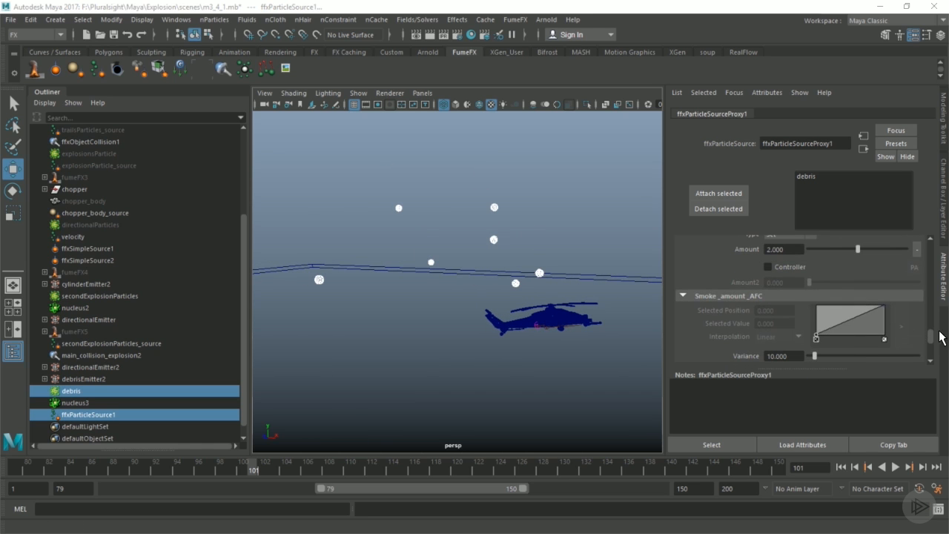
scroll(934, 345, "down", 3)
left_click(803, 277)
left_click(782, 289)
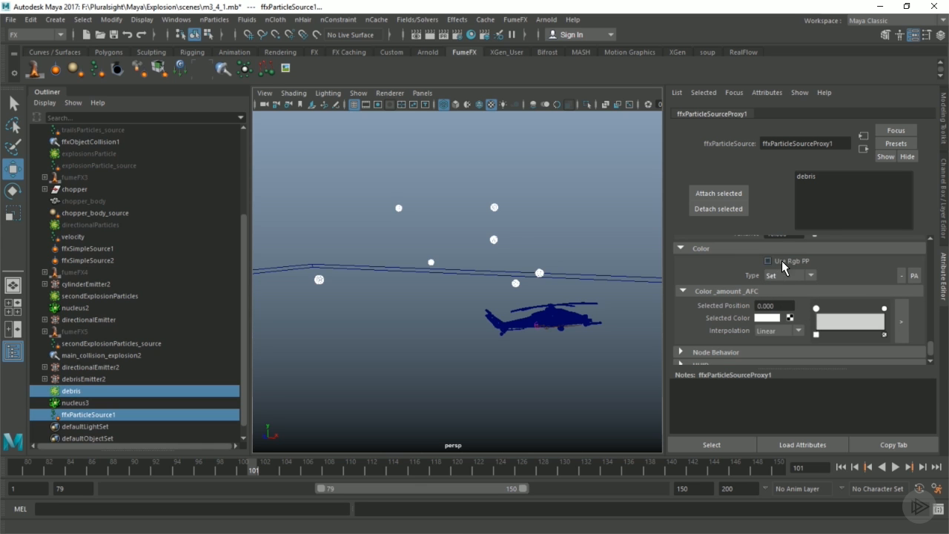
Clear the selection, return the viewport to shaded display and scrub the debris animation to frame 102
left_click(530, 243)
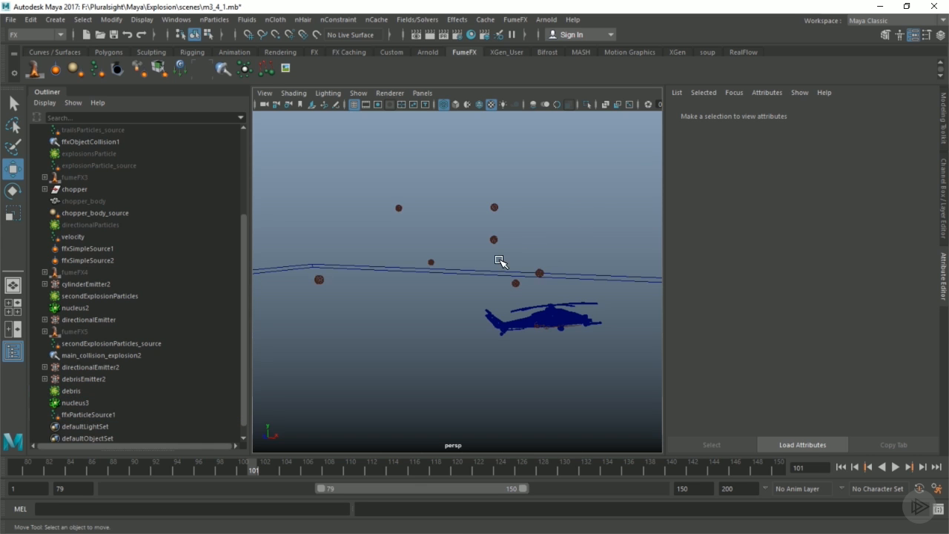
key("6")
left_click_drag(164, 470, 256, 460)
left_click_drag(255, 459, 264, 460)
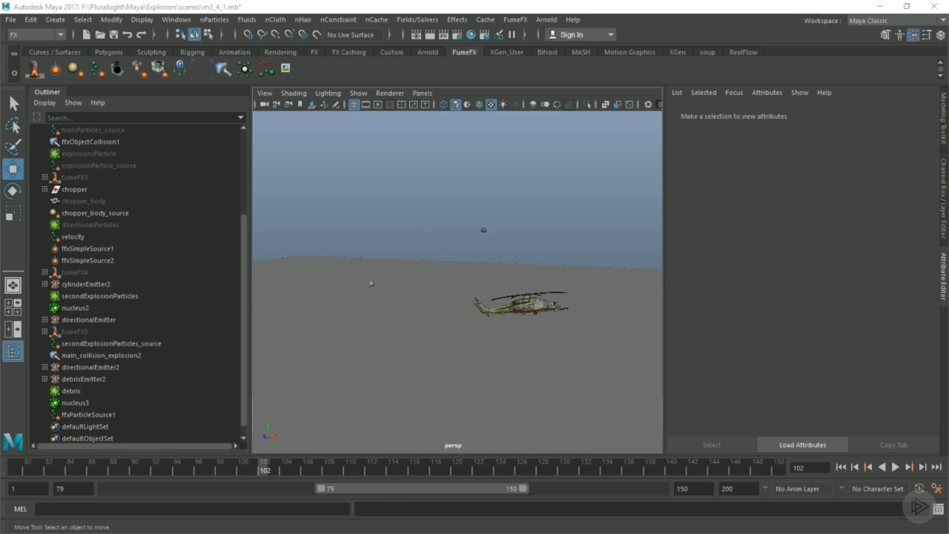
Rename ffxParticleSource1 as debris_source
left_click(82, 331)
double_click(89, 414)
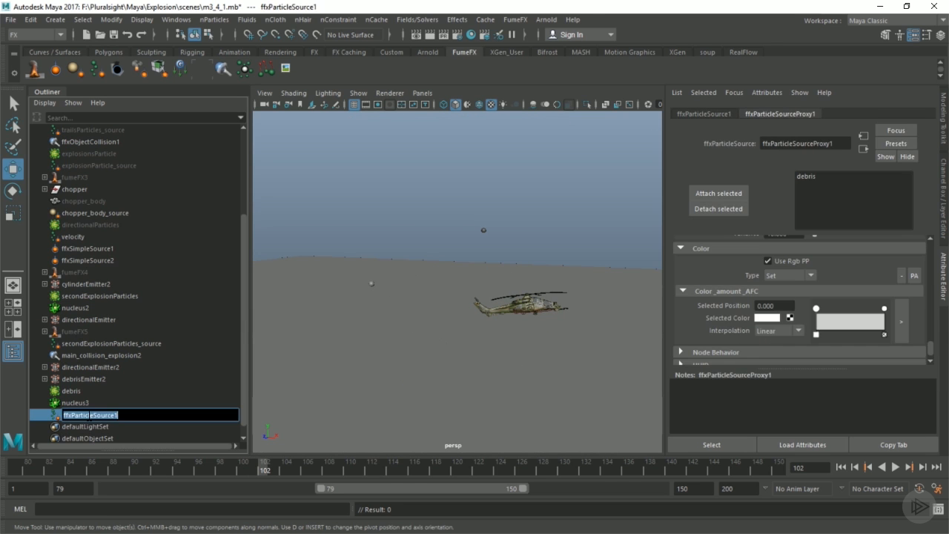
type("debris_source")
key("Return")
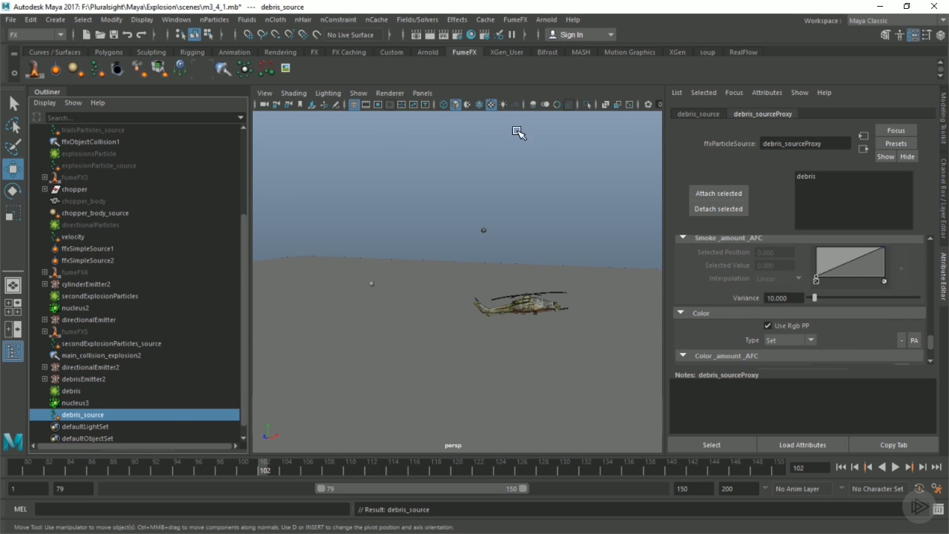
Review the sources and collision objects linked to fumeFX5 in the FumeFX Relationship Manager
left_click(75, 330)
left_click(756, 177)
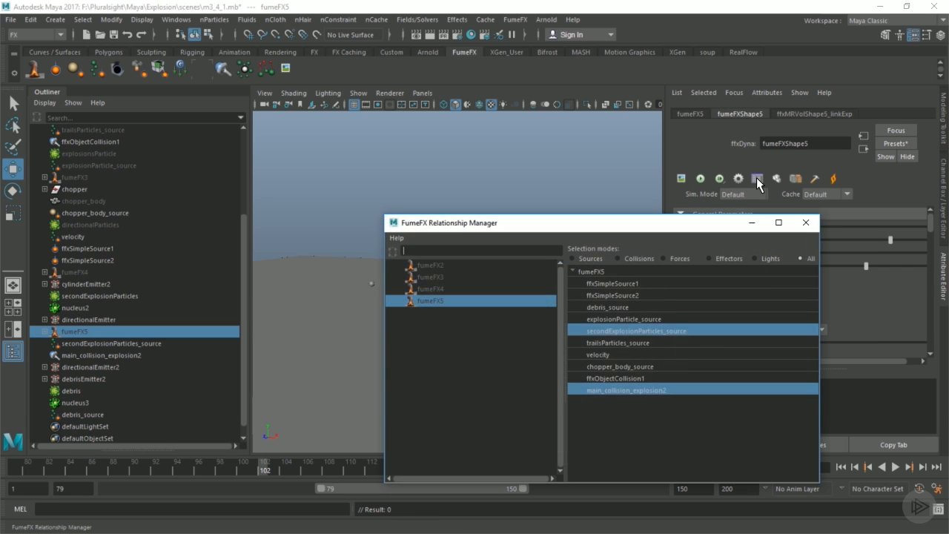
left_click(805, 222)
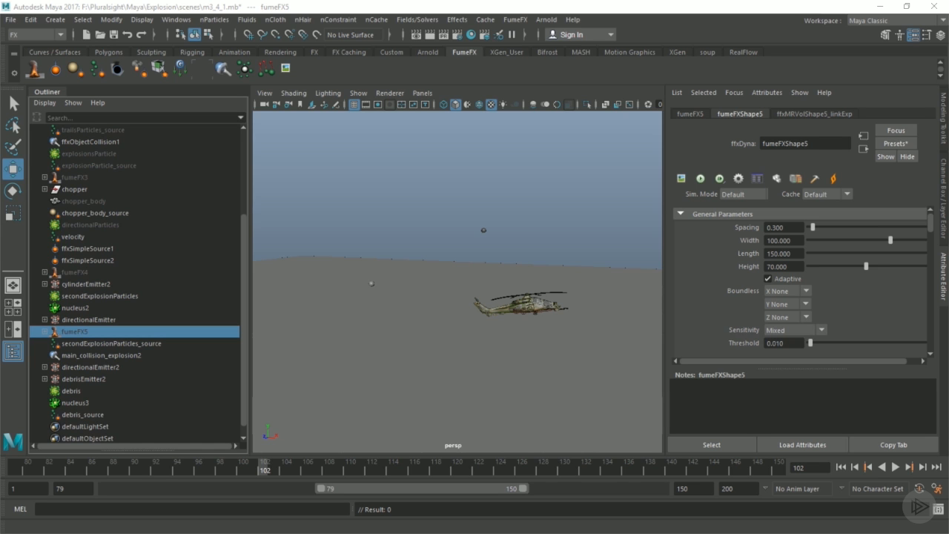
Go to frame 138 and unhide the fumeFX5 container to inspect the explosion beside the helicopter
key("f")
right_click_drag(547, 297, 487, 259, "alt")
left_click_drag(466, 315, 518, 335, "alt")
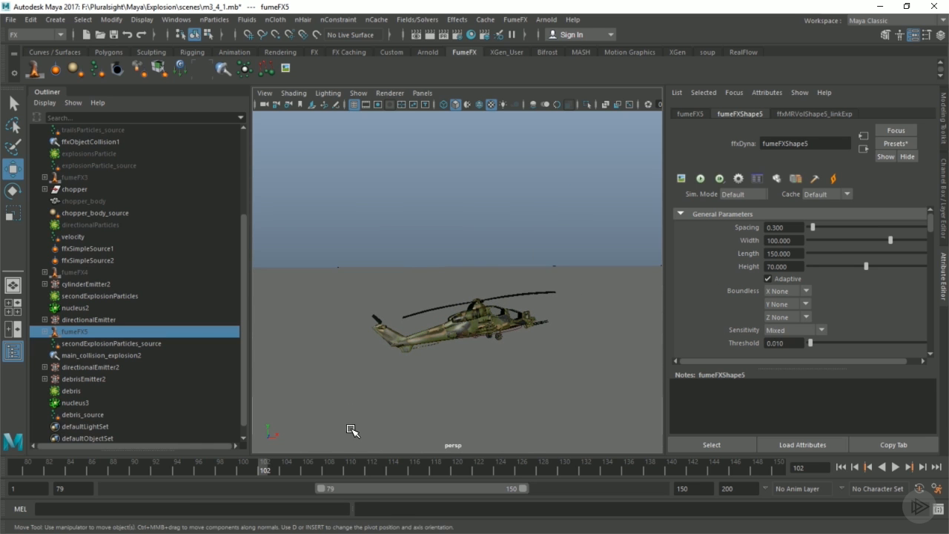
mouse_move(248, 473)
left_mouse_down()
mouse_move(98, 464)
mouse_move(650, 466)
left_mouse_up()
right_click_drag(515, 258, 387, 269, "alt")
key("shift+h")
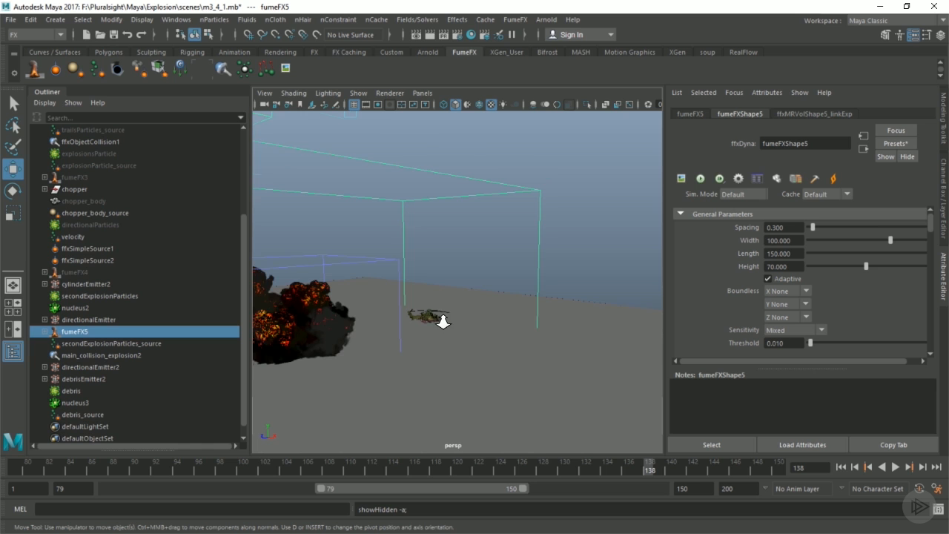
scroll(400, 323, "up", 3)
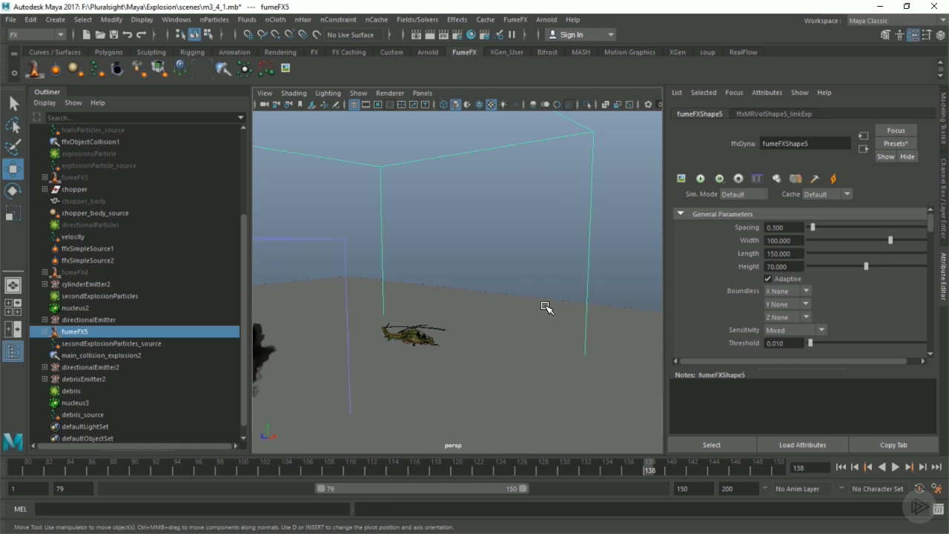
middle_click_drag(473, 308, 446, 305, "alt")
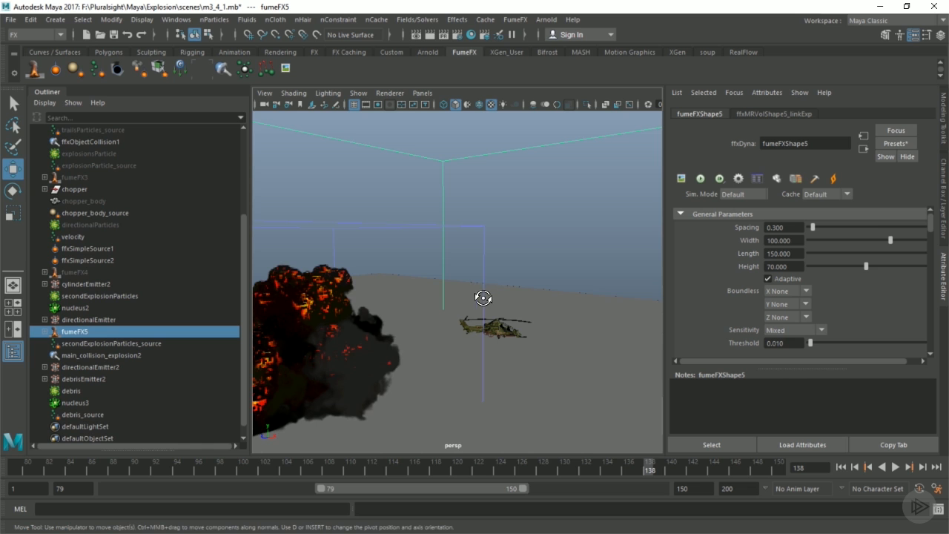
left_click_drag(483, 297, 408, 298, "alt")
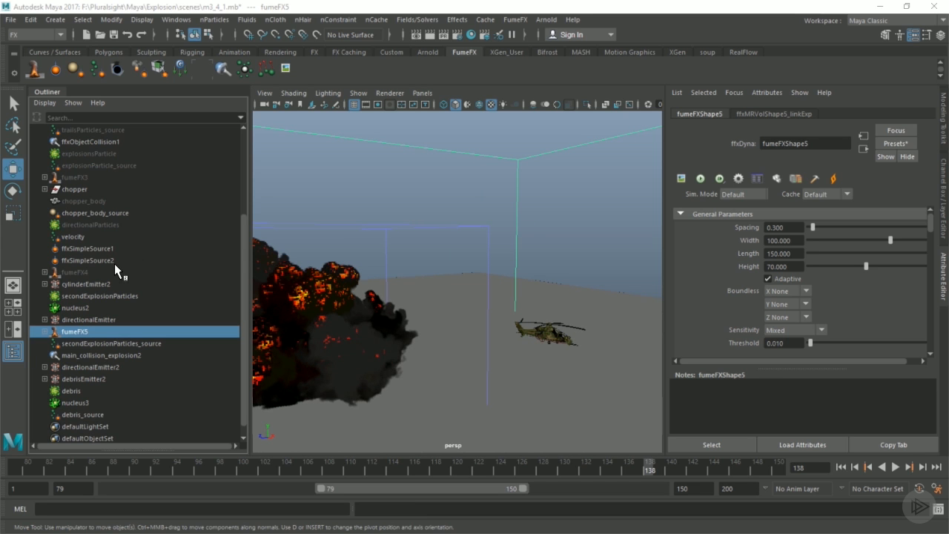
Unhide the chopper_body mesh and go to frame 81 with the helicopter in close view
left_click(101, 200)
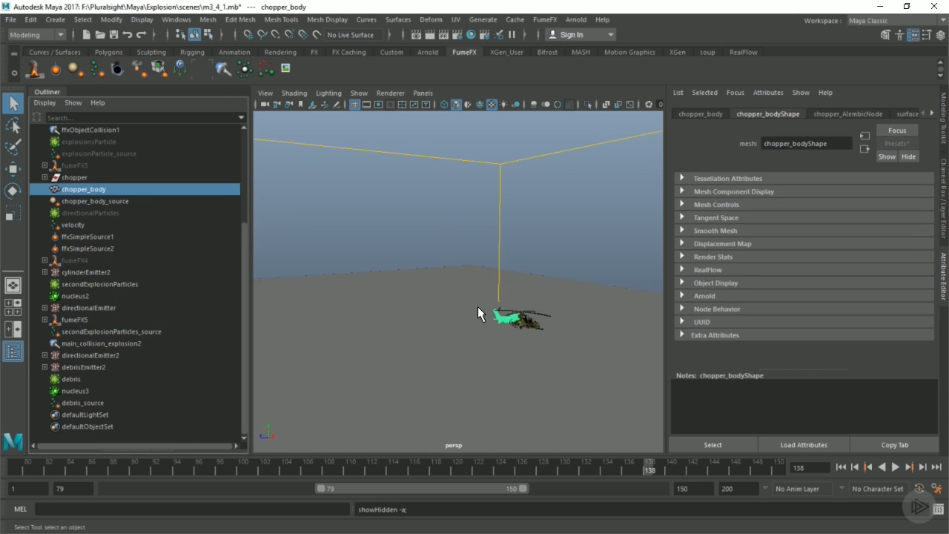
left_click_drag(477, 306, 504, 307, "alt")
left_click(35, 467)
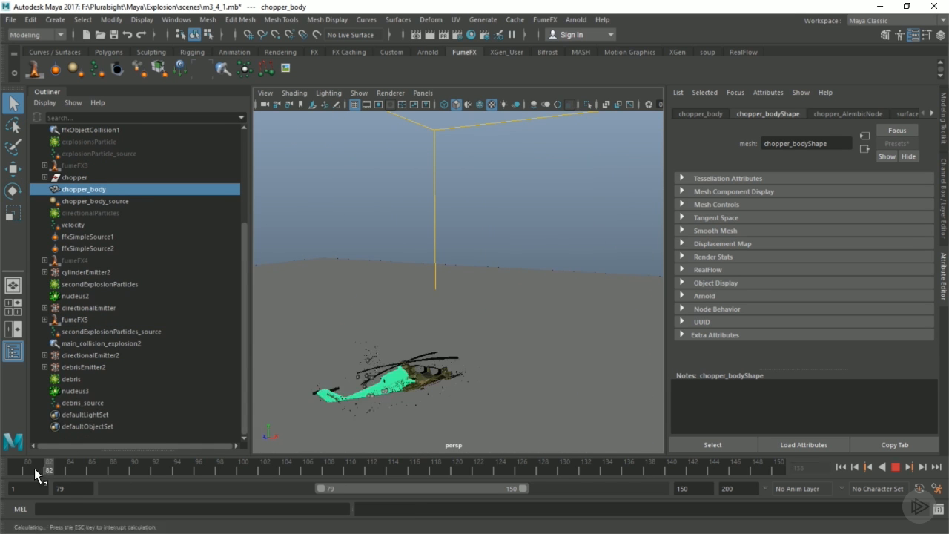
right_click_drag(528, 249, 480, 256, "alt")
mouse_move(480, 252)
left_mouse_down("alt")
mouse_move(450, 257)
mouse_move(475, 256)
left_mouse_up("alt")
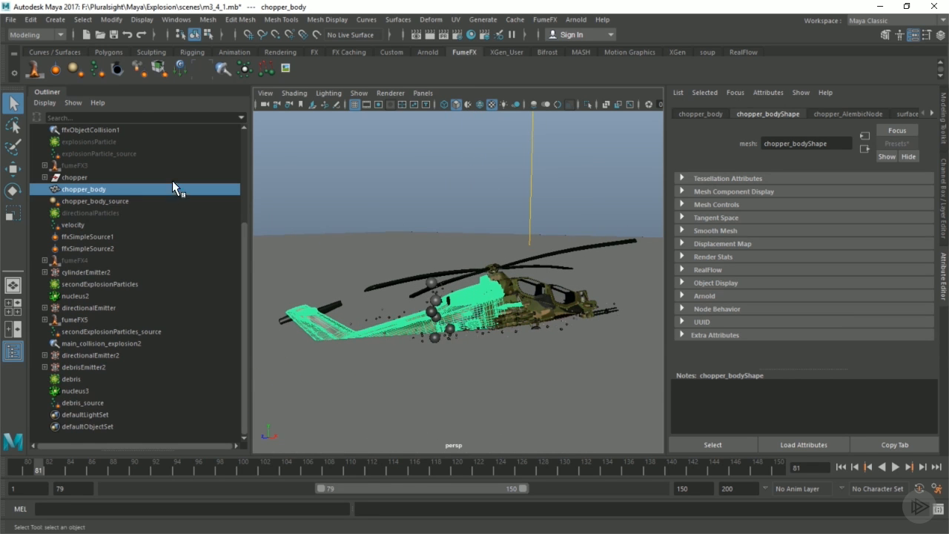
Create a second FumeFX object source from the chopper_body mesh
left_click(75, 69)
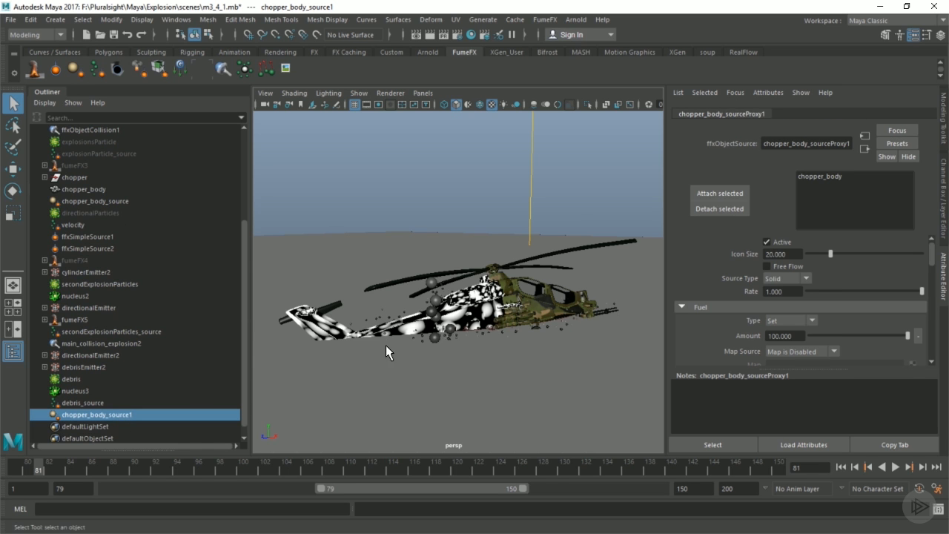
right_click_drag(447, 314, 412, 315, "alt")
left_click_drag(412, 315, 424, 332, "alt")
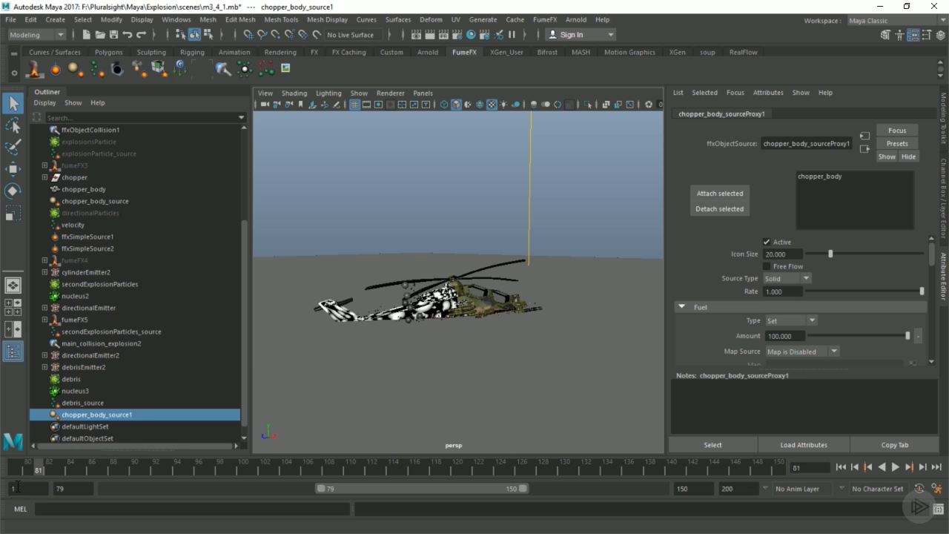
Key the new object source's rate at 0 on frame 83
left_click(61, 468)
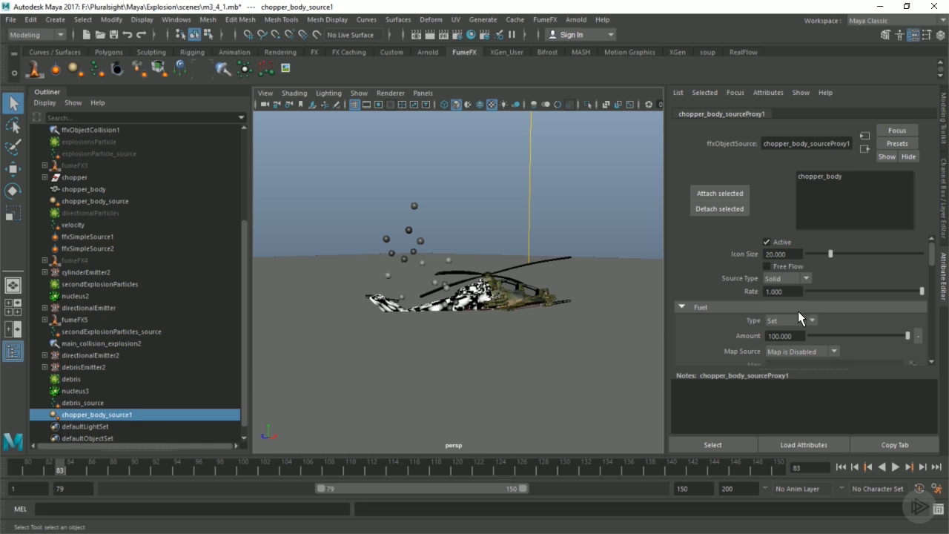
left_click(811, 290)
right_click(805, 292)
left_click(796, 307)
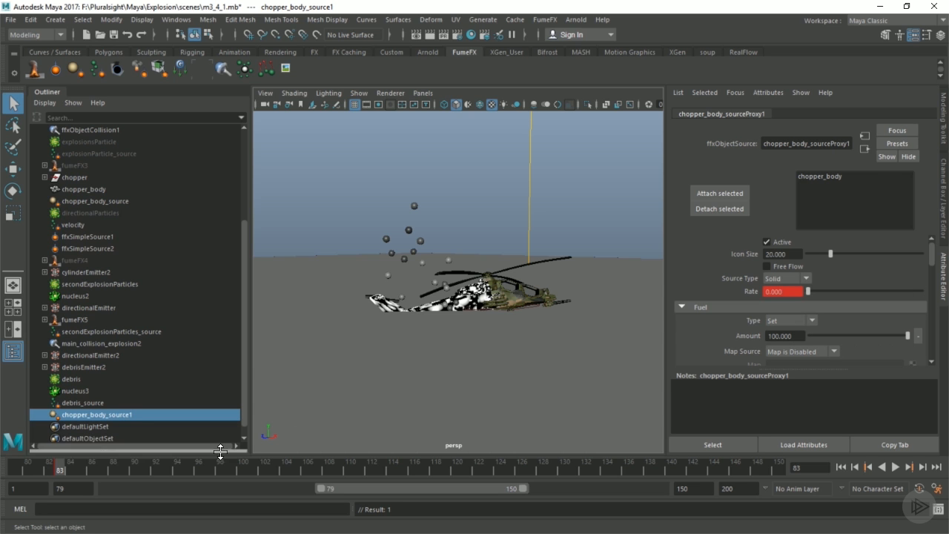
Key the object source's rate at 1 on frame 84
left_click(68, 468)
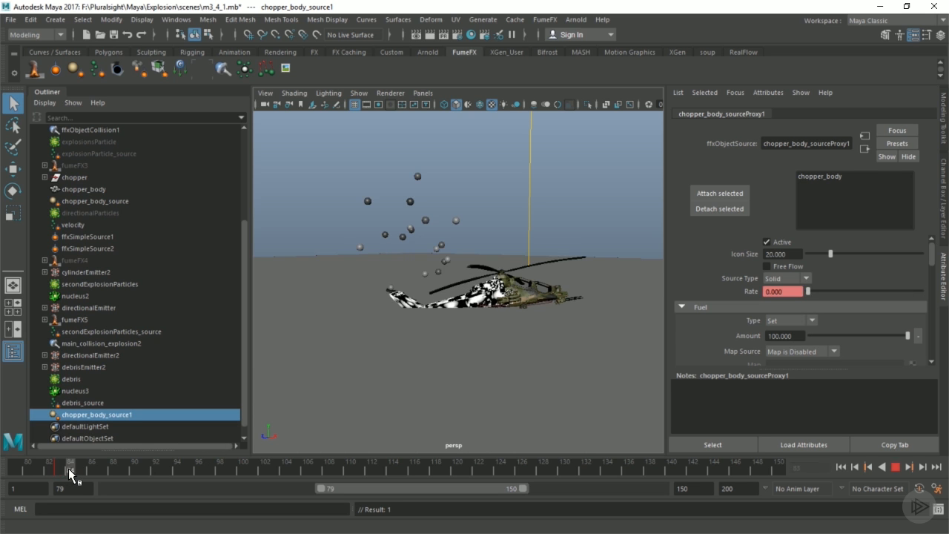
left_click(798, 291)
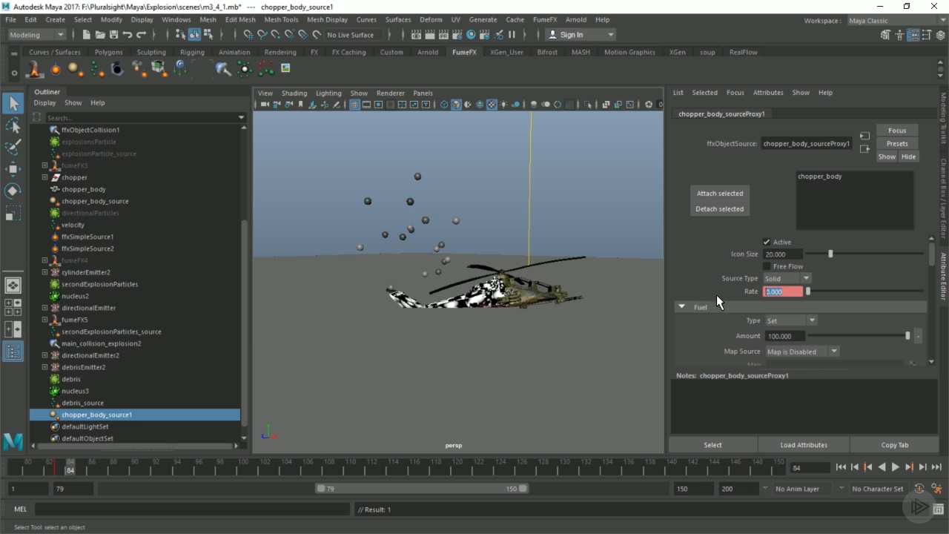
key("Return")
right_click(780, 290)
Set the source type to Shell and drive the fuel amount with the noise1 map, using Intensity as map source
left_click(787, 278)
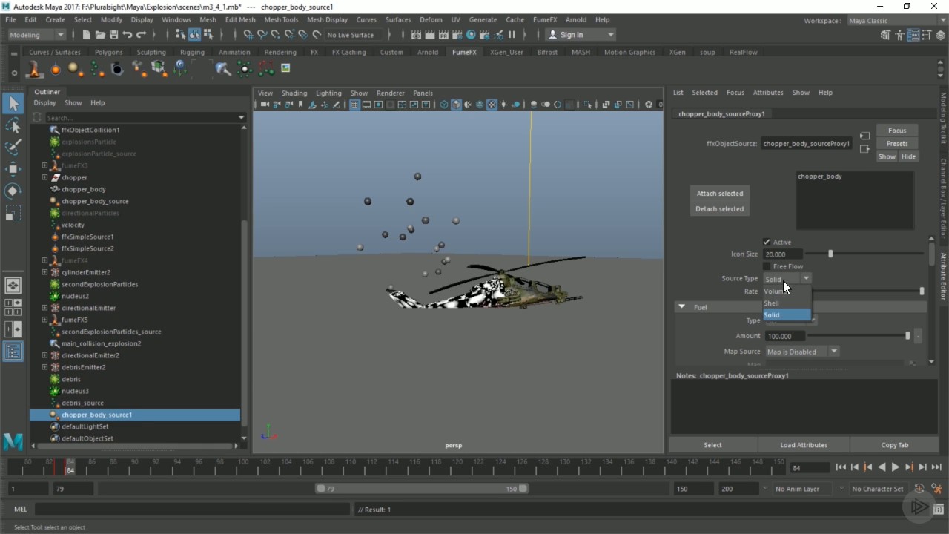
left_click(779, 303)
scroll(773, 298, "down", 3)
left_click(790, 281)
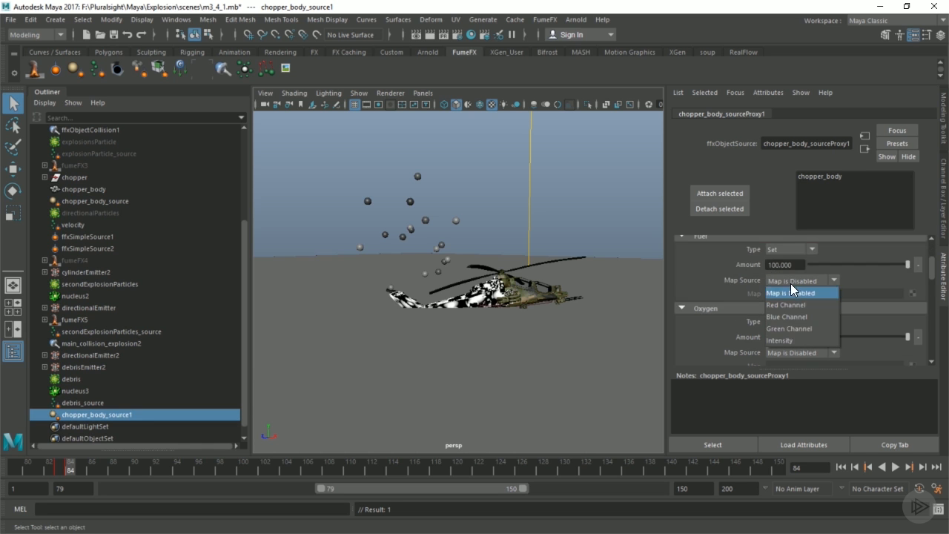
left_click(780, 341)
right_click_drag(471, 324, 511, 320, "alt")
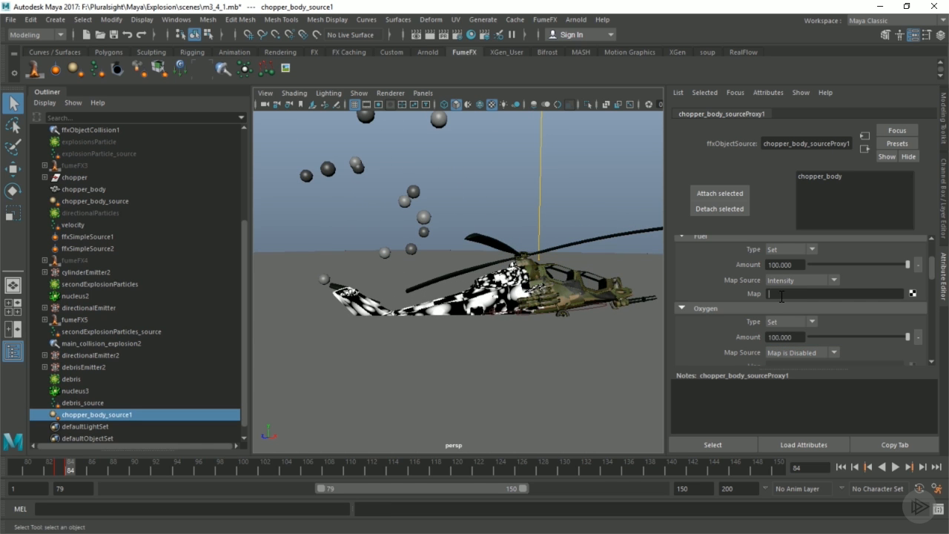
left_click(780, 296)
type("noise")
key("Return")
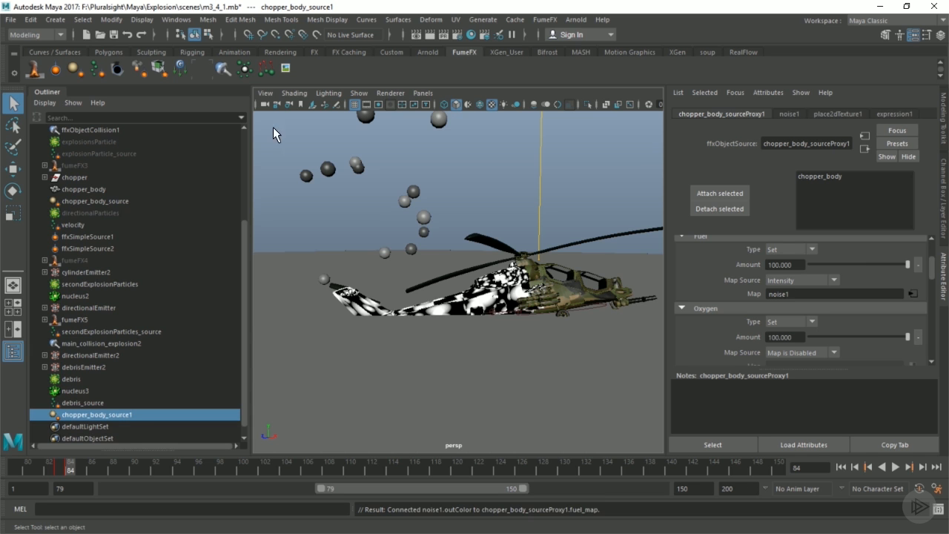
Check the original chopper_body_source's channel and map settings, and return to chopper_body_source1
left_click(95, 201)
scroll(808, 282, "down", 2)
scroll(808, 281, "down", 4)
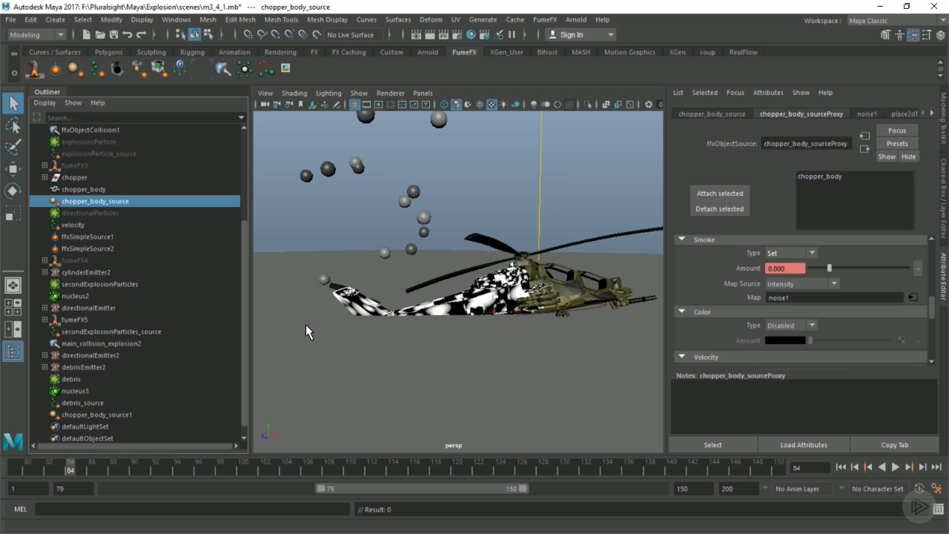
left_click(110, 414)
scroll(795, 282, "up", 5)
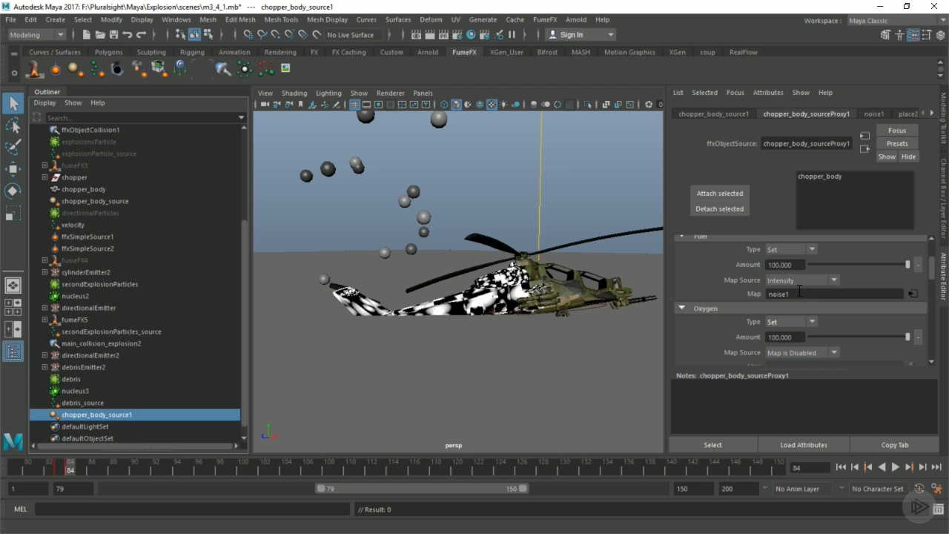
Keep the temperature type at Set and assign the noise1 map to it with Intensity as map source
scroll(796, 284, "down", 2)
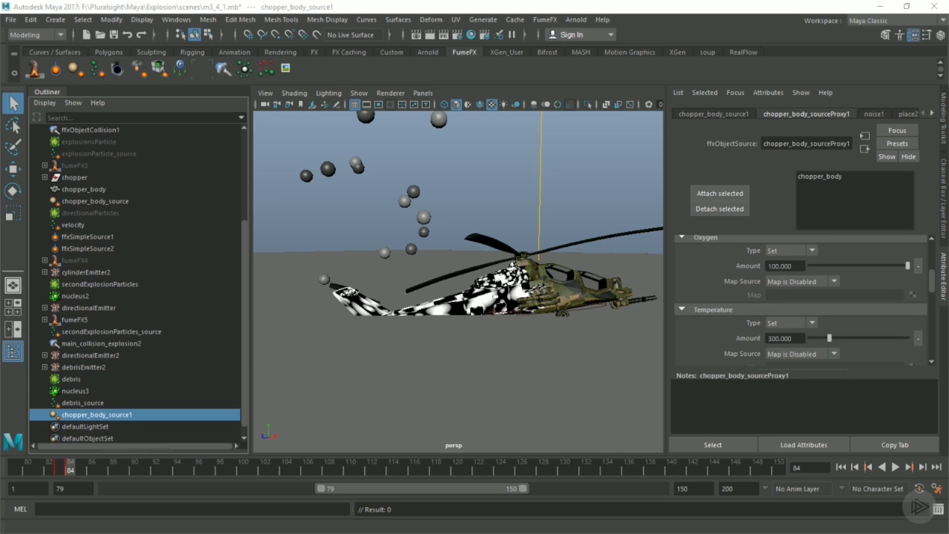
left_click(785, 322)
left_click(775, 359)
scroll(733, 336, "down", 1)
left_click(797, 318)
left_click(781, 377)
left_click(786, 332)
type("noise")
key("Return")
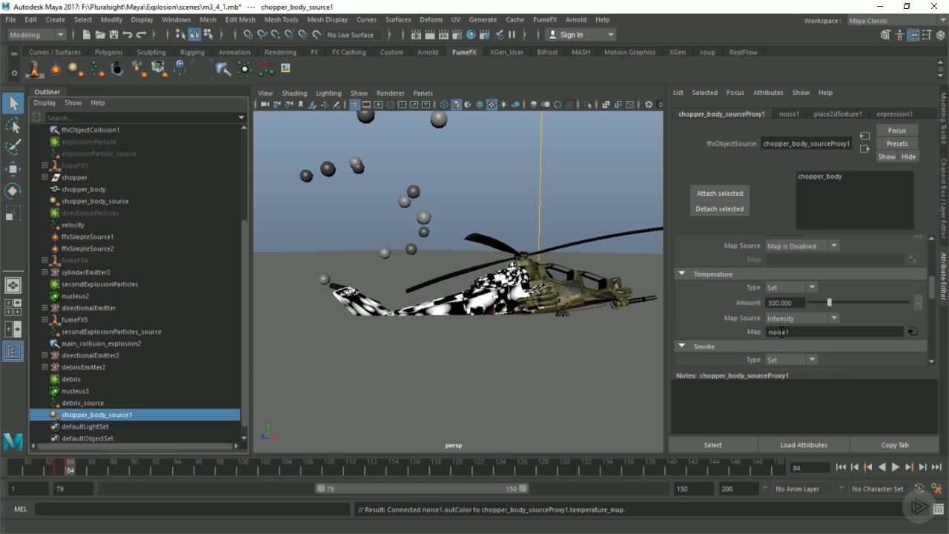
Assign the noise1 map to the smoke channel with Intensity as map source
scroll(780, 319, "down", 3)
left_click(782, 283)
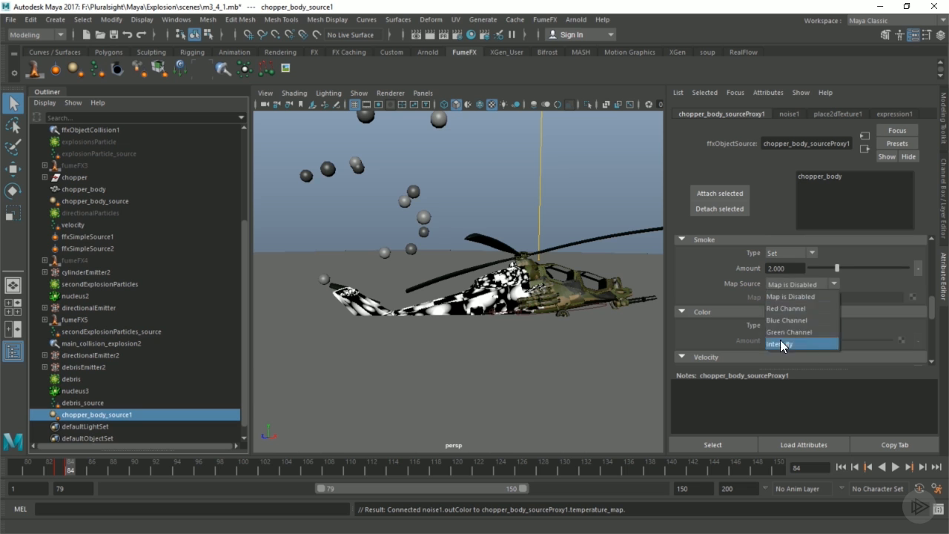
left_click(780, 341)
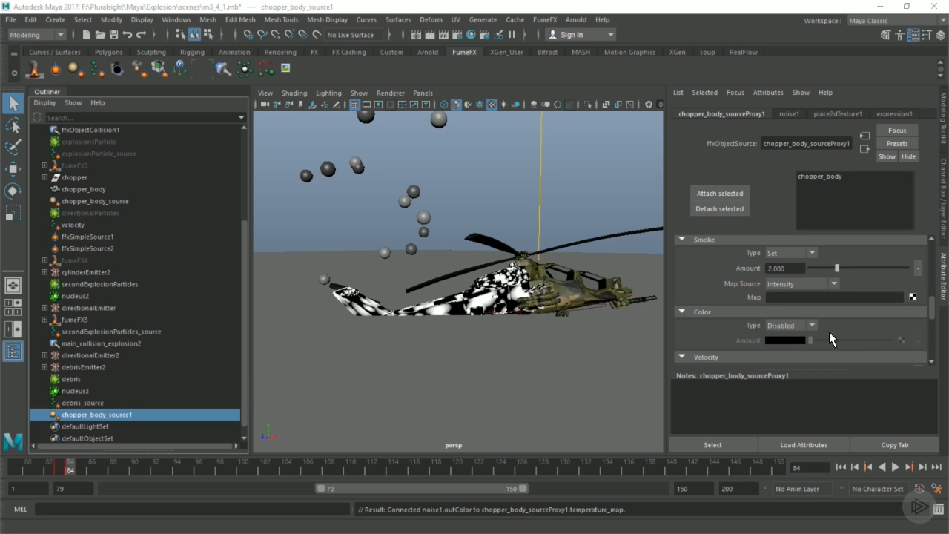
left_click(784, 297)
type("noise1")
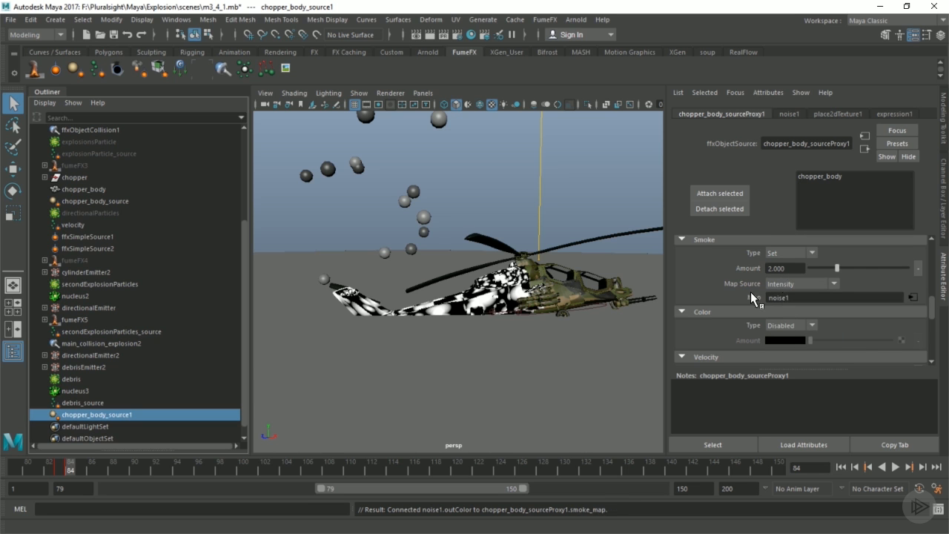
key("Return")
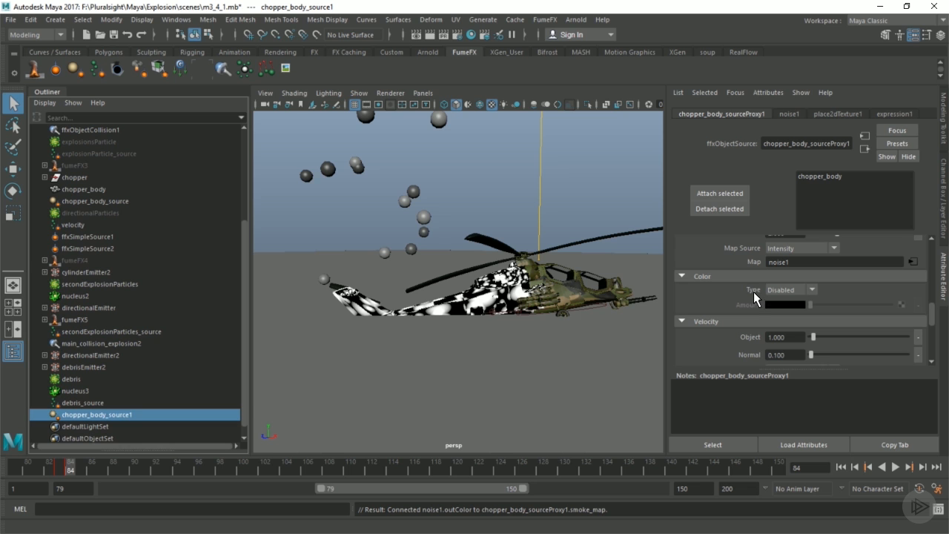
Set the source's object velocity to 0.25
double_click(778, 337)
type("0.25")
key("Return")
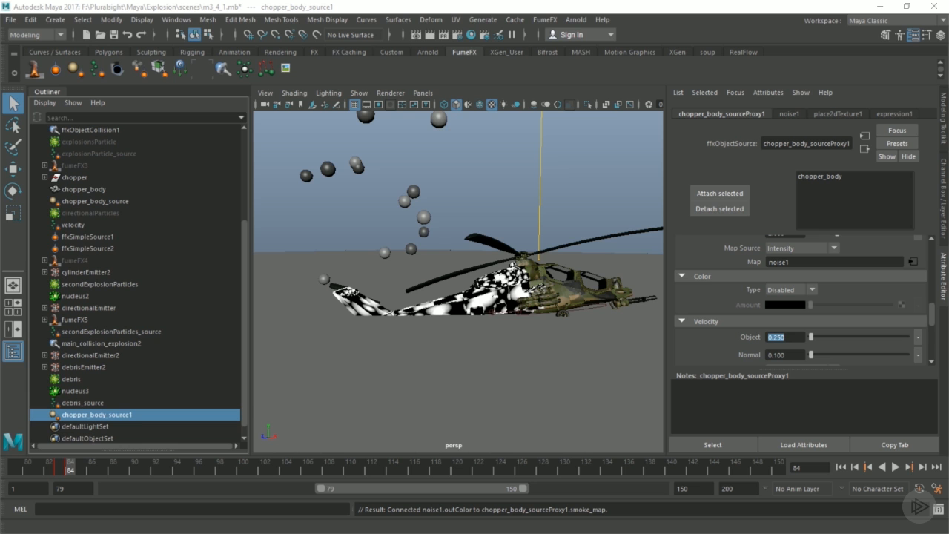
Set the source's turbulence scale to 5
scroll(747, 341, "down", 2)
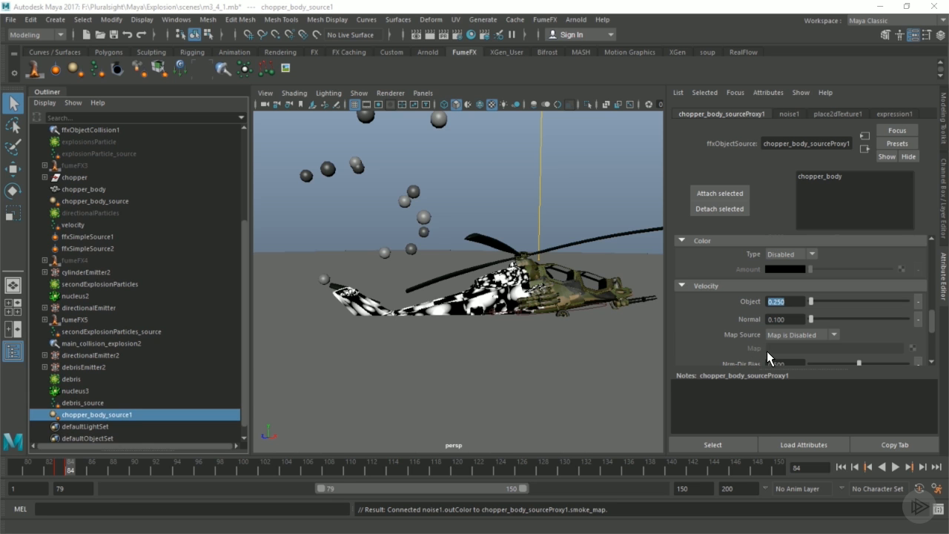
scroll(444, 300, "down", 5)
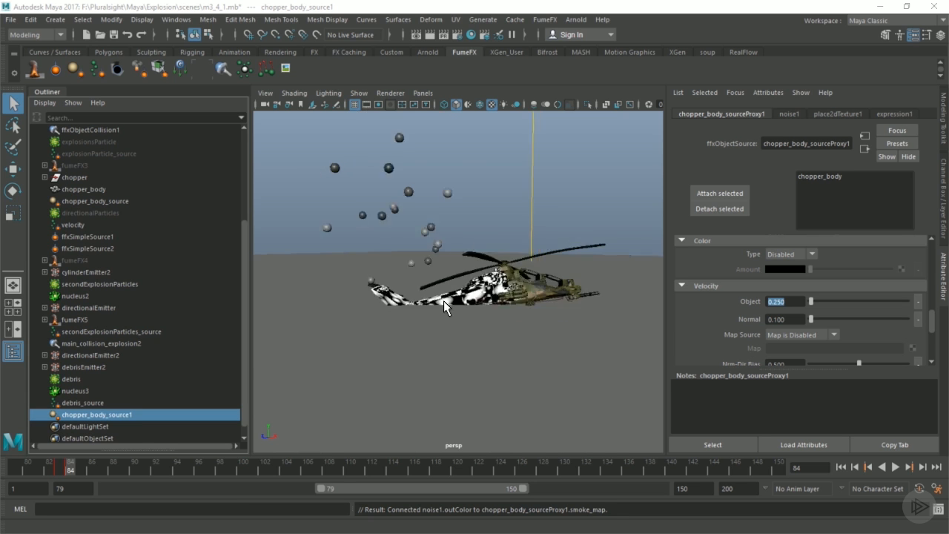
left_click_drag(510, 285, 460, 293, "alt")
right_click_drag(460, 292, 585, 285, "alt")
scroll(756, 295, "down", 2)
scroll(760, 293, "down", 3)
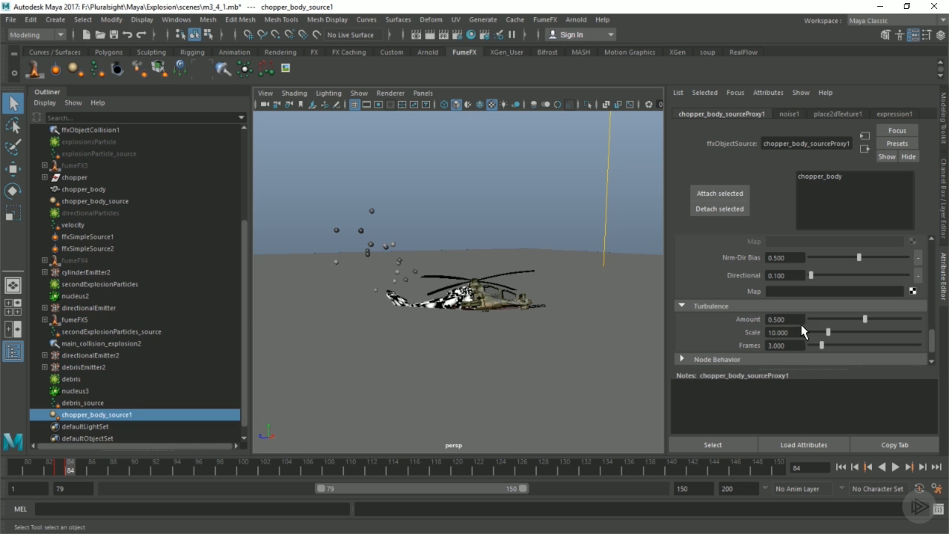
left_click_drag(802, 332, 735, 332)
type("5")
key("Return")
Hide the chopper_body mesh and select the fumeFX5 container
left_click(83, 189)
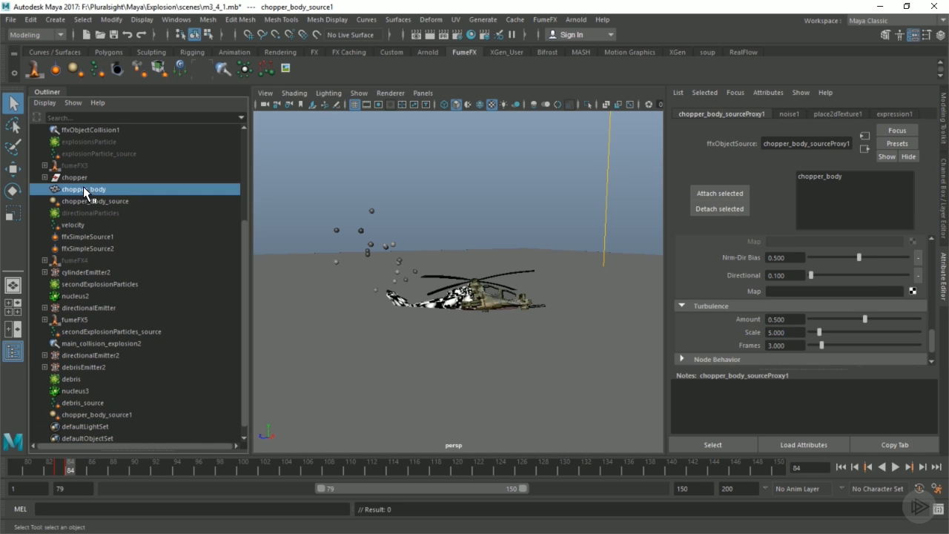
key("ctrl+h")
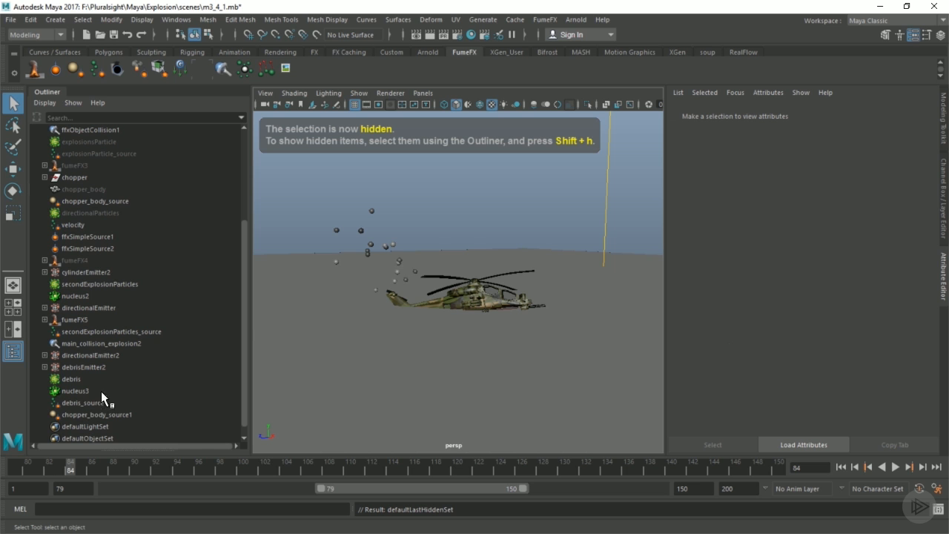
left_click(80, 321)
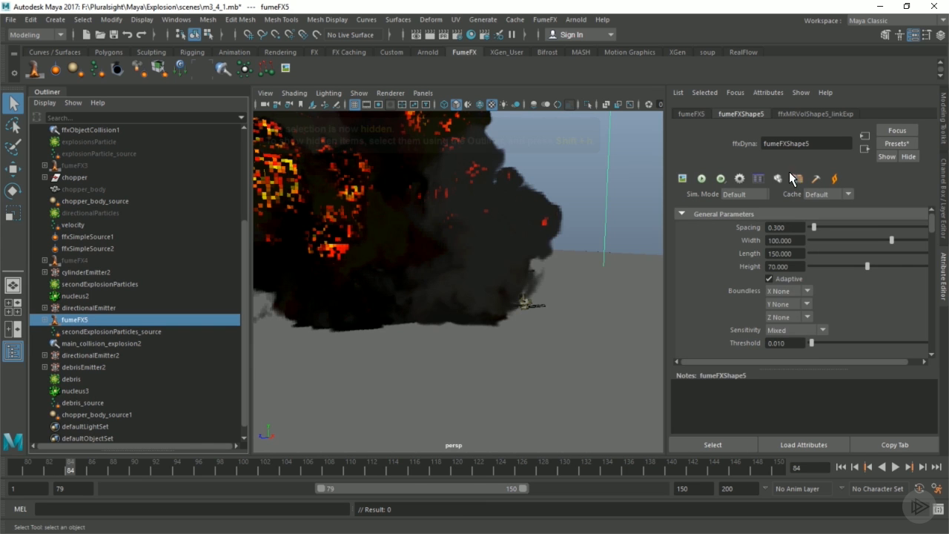
Link the chopper_body_source1 object source to the fumeFX5 container in the FumeFX Relationship Manager
left_click(762, 180)
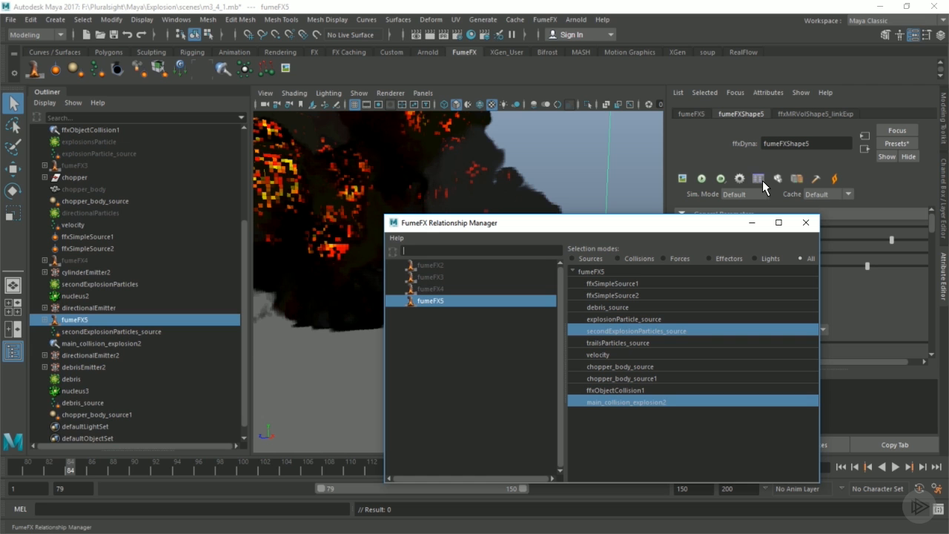
left_click(658, 377)
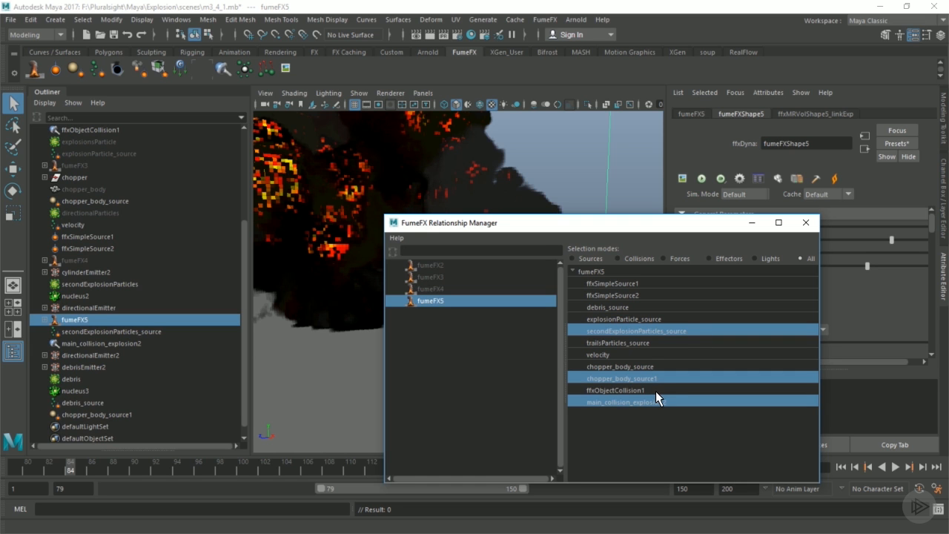
left_click(806, 222)
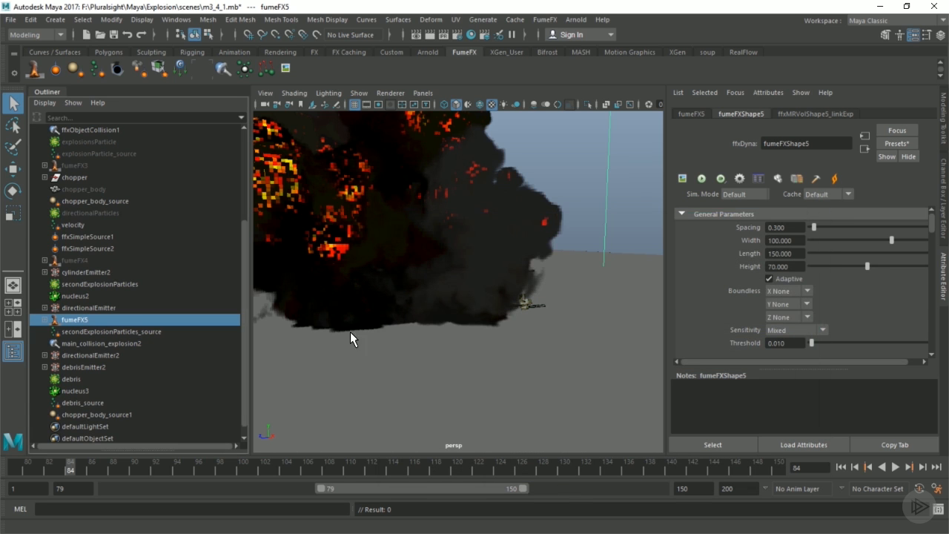
Rename the chopper_body_source1 object source as chopper_body_explosion2
double_click(99, 414)
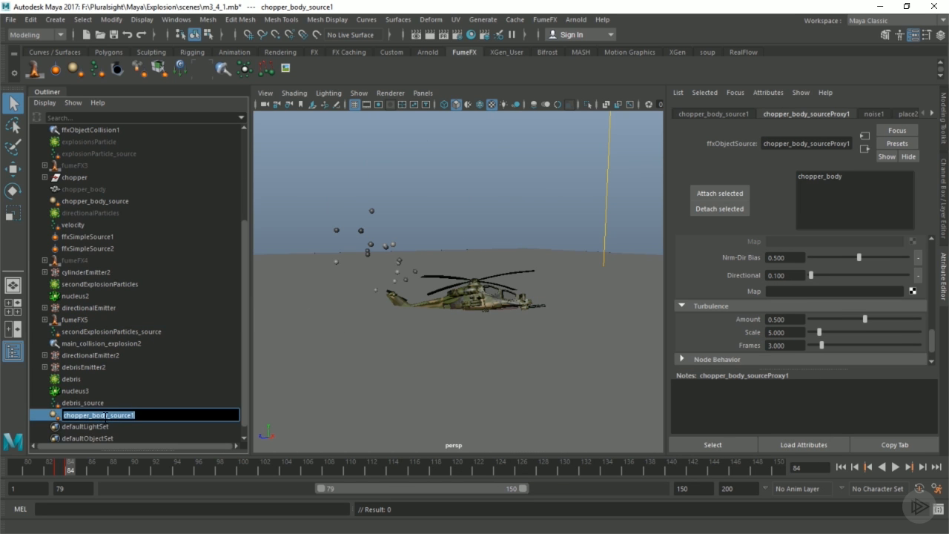
left_click_drag(110, 415, 226, 418)
type("explosion2")
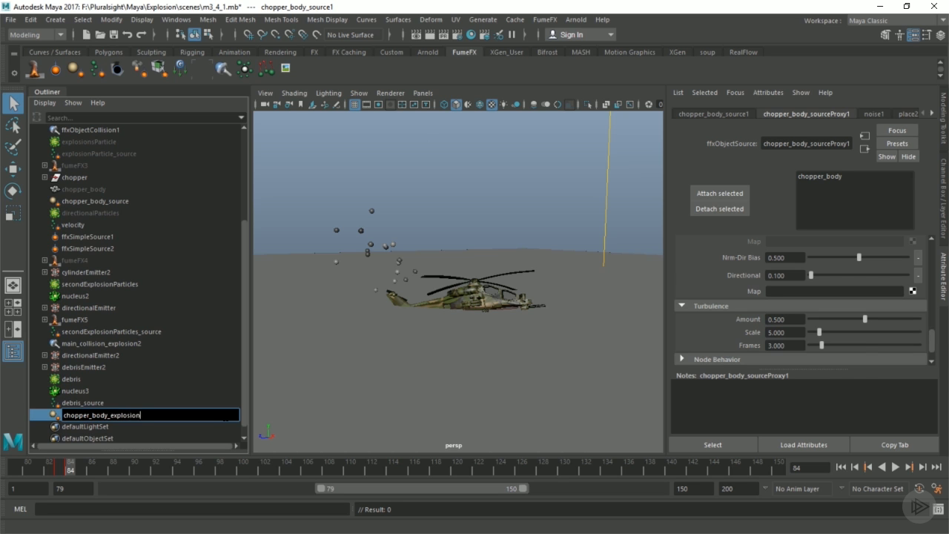
key("Return")
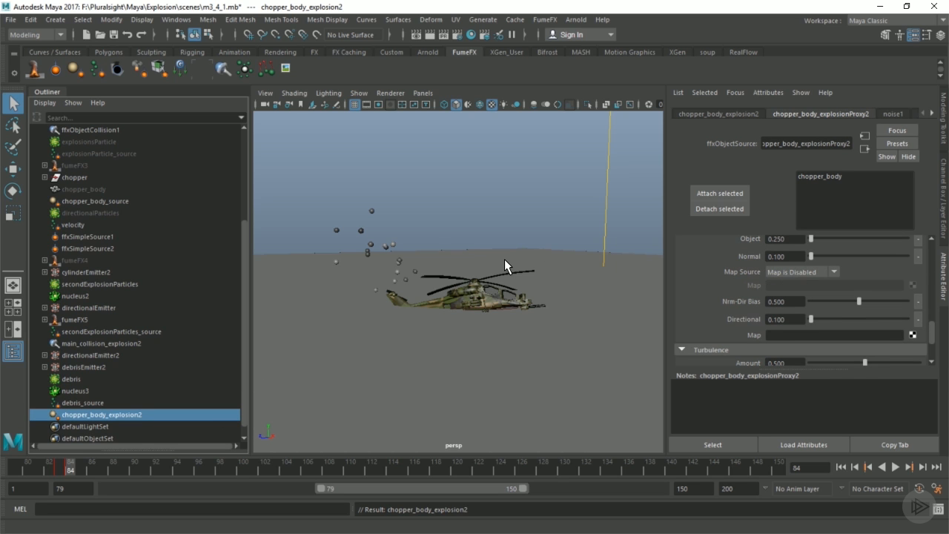
Check the sources and collisions linked to fumeFX5 in the FumeFX Relationship Manager, including the renamed chopper_body_explosion2 source
left_click(74, 319)
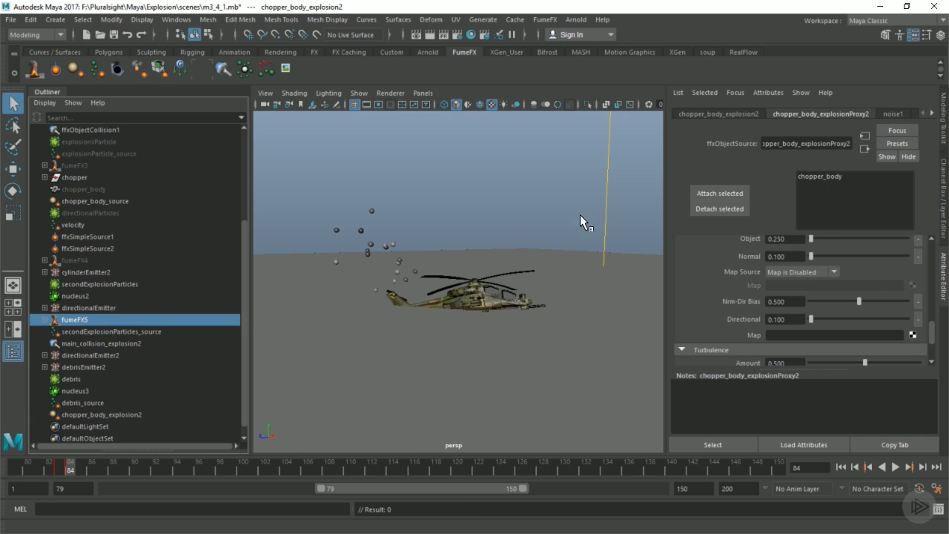
left_click(757, 178)
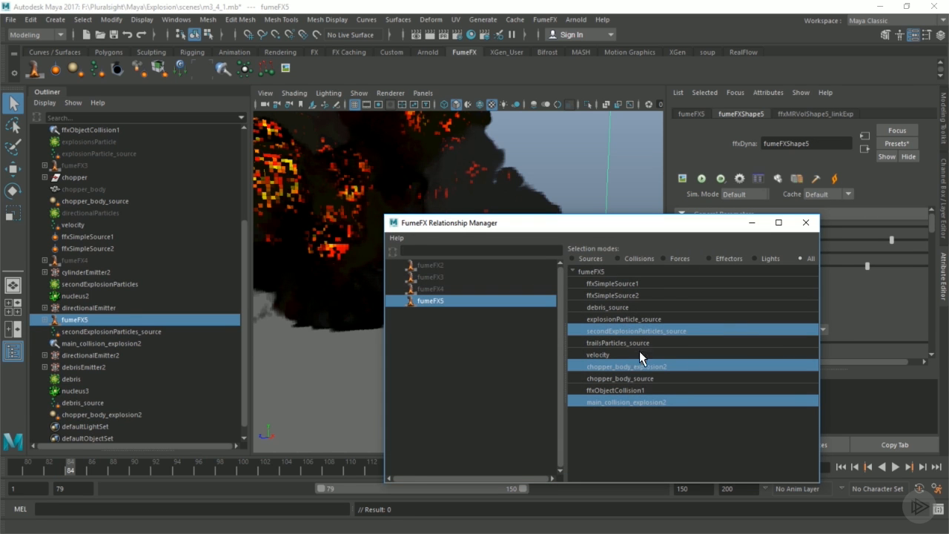
left_click(806, 222)
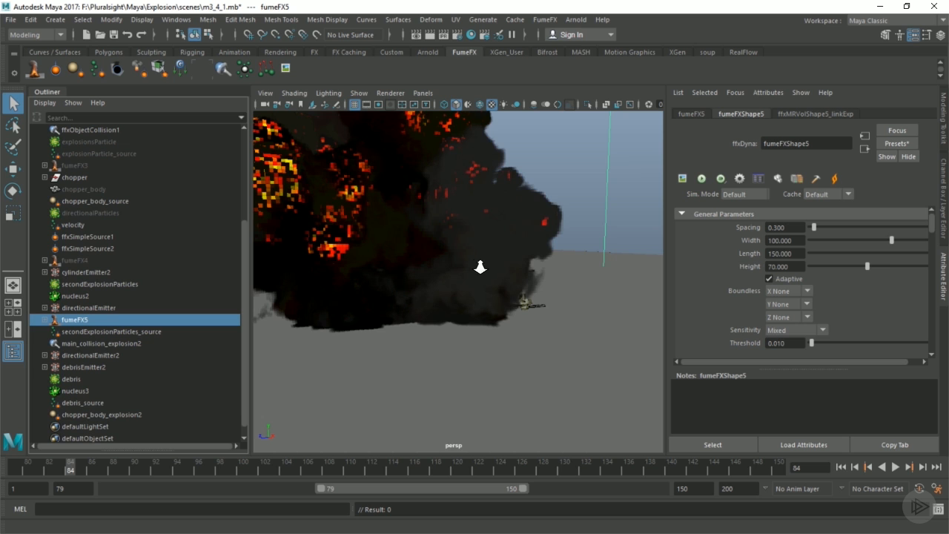
Go back to the start of the second explosion around frame 80 and hide the fumeFX5 container
key("f")
left_click(24, 468)
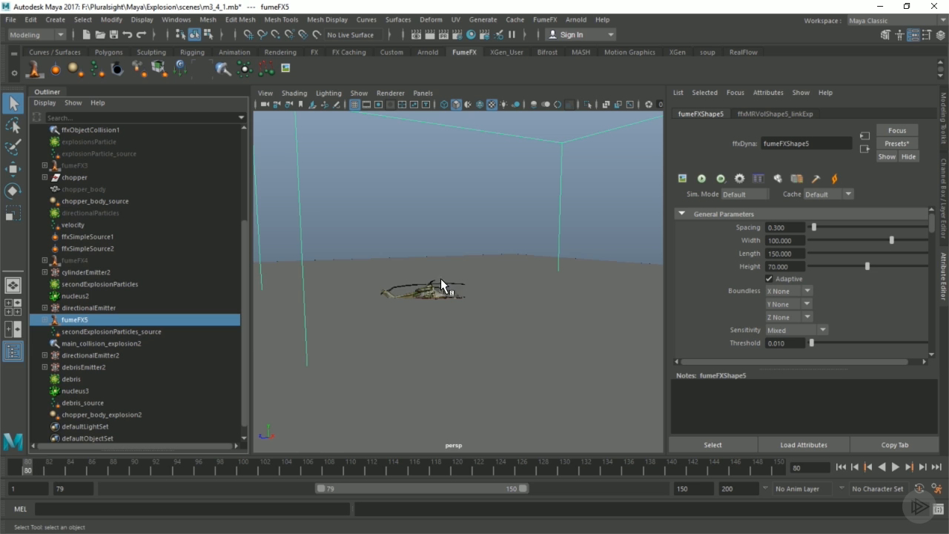
key("alt+period")
left_click_drag(472, 297, 489, 288, "alt")
key("f")
key("ctrl+h")
Play and scrub the animation from about frame 80 to examine how the debris particles fly off the helicopter
key("alt+v")
key("alt+v")
scroll(507, 315, "up", 6)
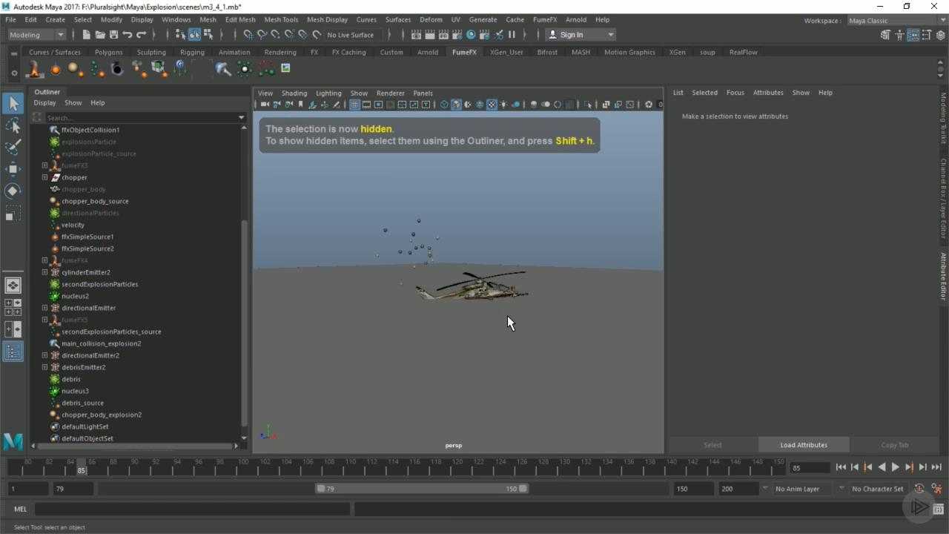
left_click_drag(259, 467, 127, 468)
mouse_move(467, 265)
right_mouse_down("alt")
mouse_move(584, 269)
mouse_move(480, 268)
right_mouse_up("alt")
left_click_drag(87, 467, 51, 466)
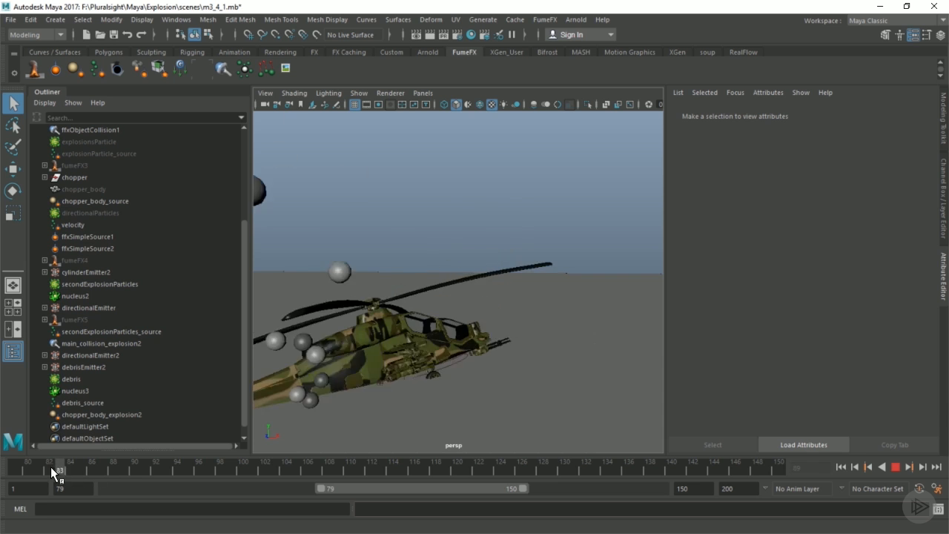
scroll(394, 285, "down", 5)
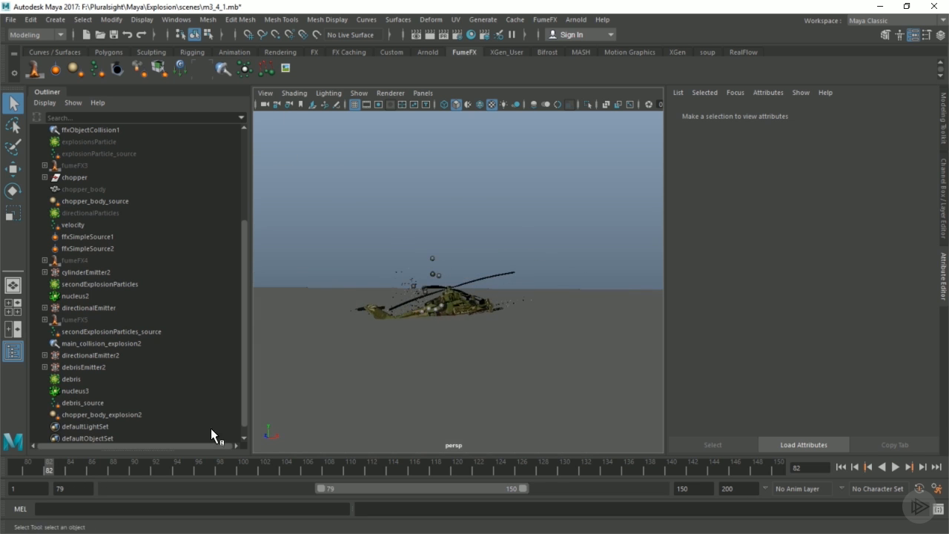
left_click_drag(52, 462, 98, 471)
left_click_drag(432, 324, 378, 344, "alt")
scroll(421, 341, "down", 6)
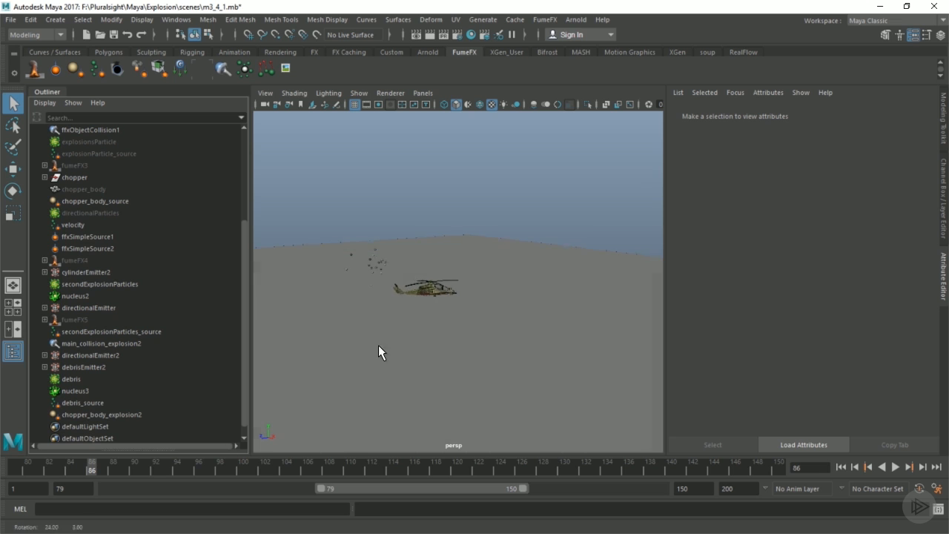
key("alt+v")
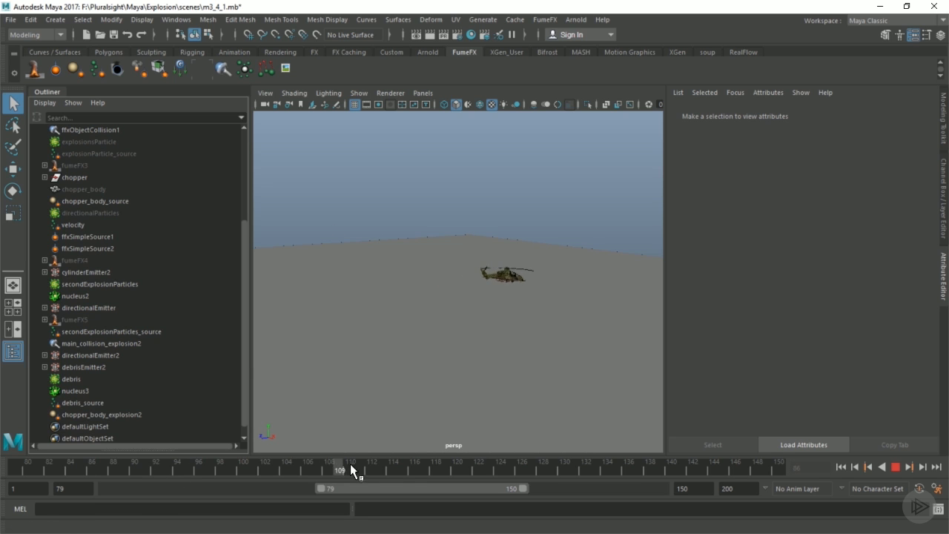
mouse_move(688, 465)
left_mouse_down()
mouse_move(26, 471)
mouse_move(37, 468)
left_mouse_up()
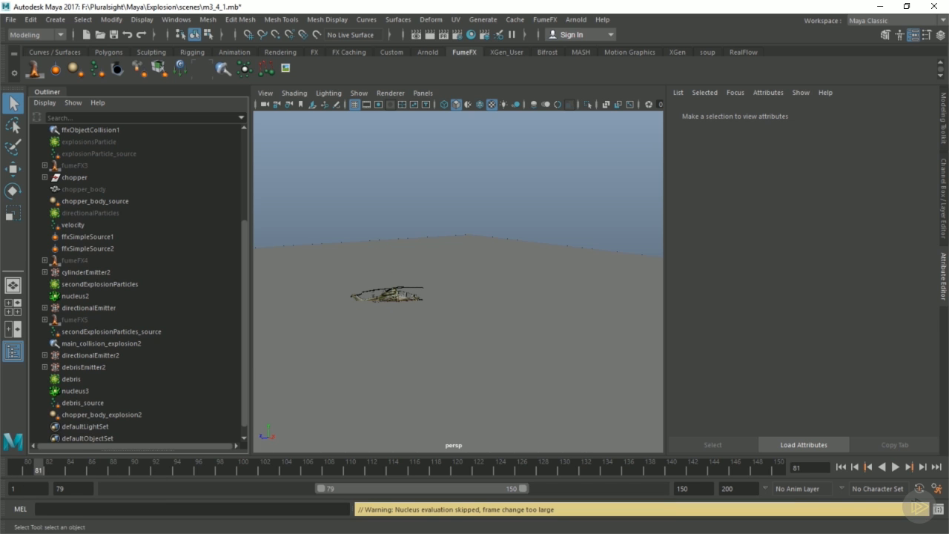